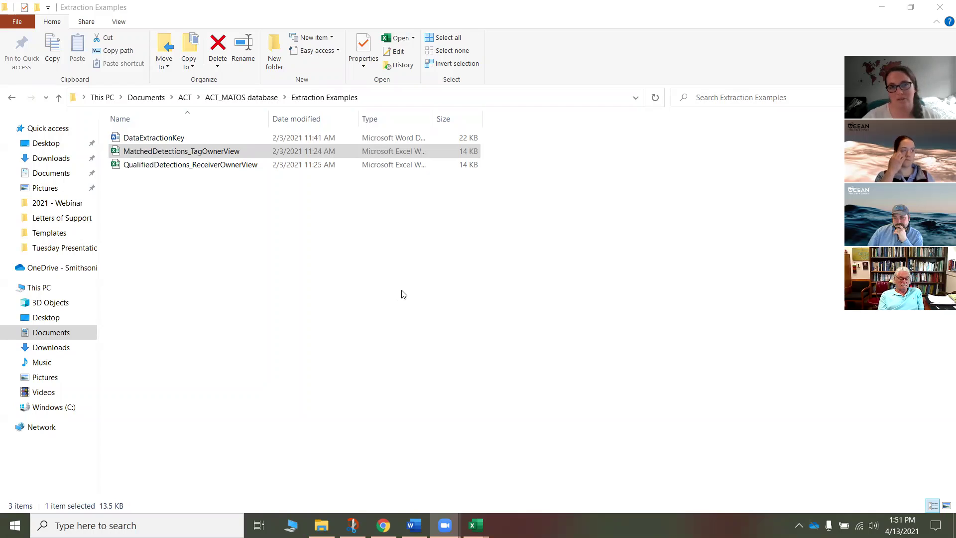
# Switch to Chrome and view the list of data extraction files for the SERC Acoustic Telemetry Arrays project in MATOS
pyautogui.click(382, 523)
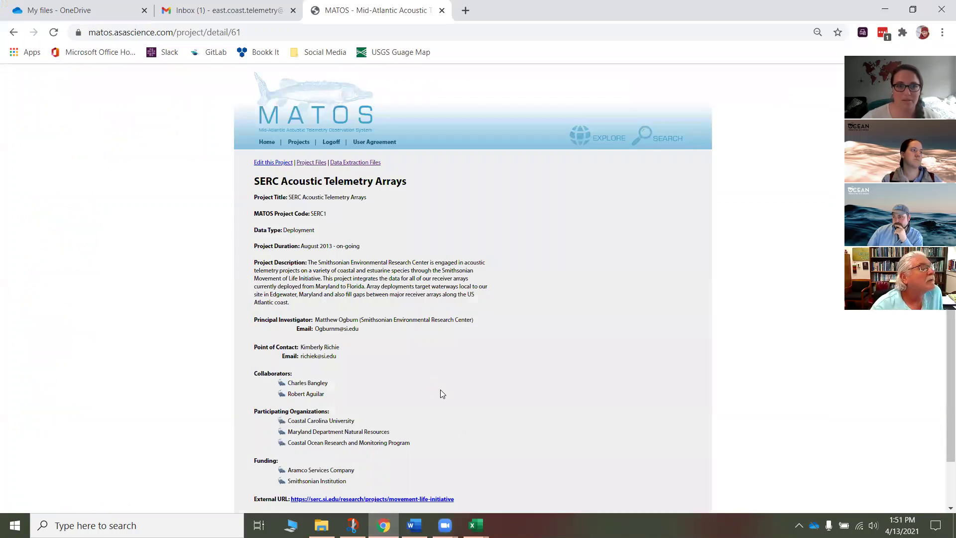
pyautogui.click(351, 163)
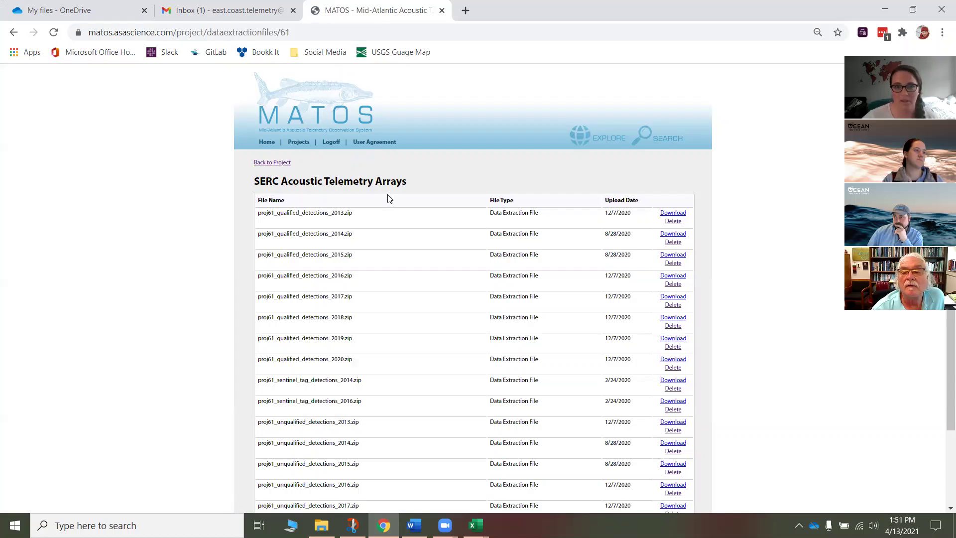
pyautogui.scroll(-2, 369, 215)
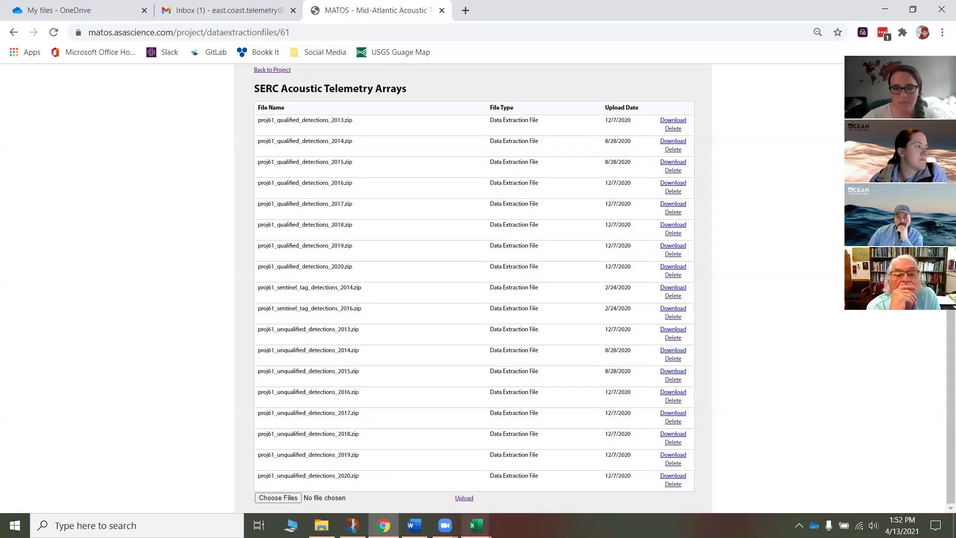
# Open the QualifiedDetections_ReceiverOwnerView workbook from the Extraction Examples folder and widen the datecollected column to fit its dates
pyautogui.click(482, 523)
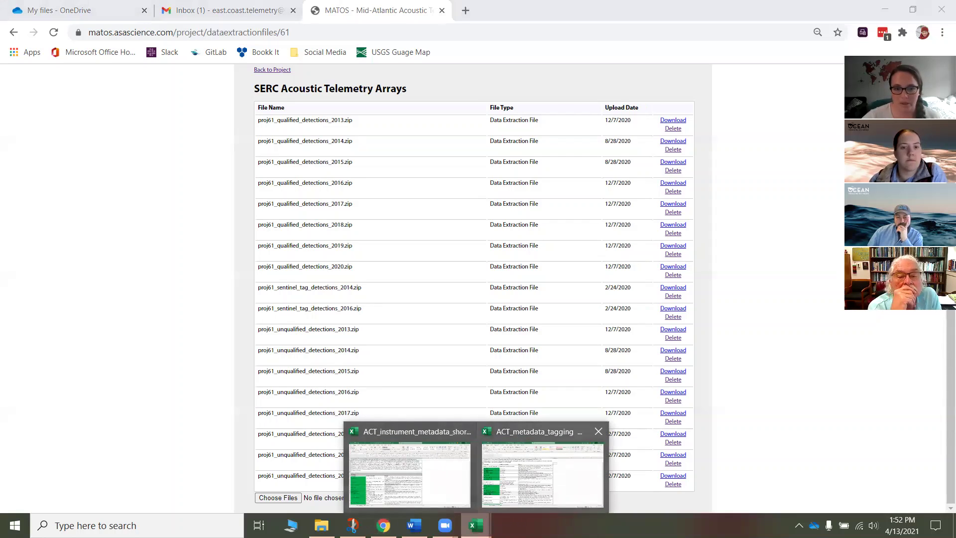
pyautogui.click(322, 526)
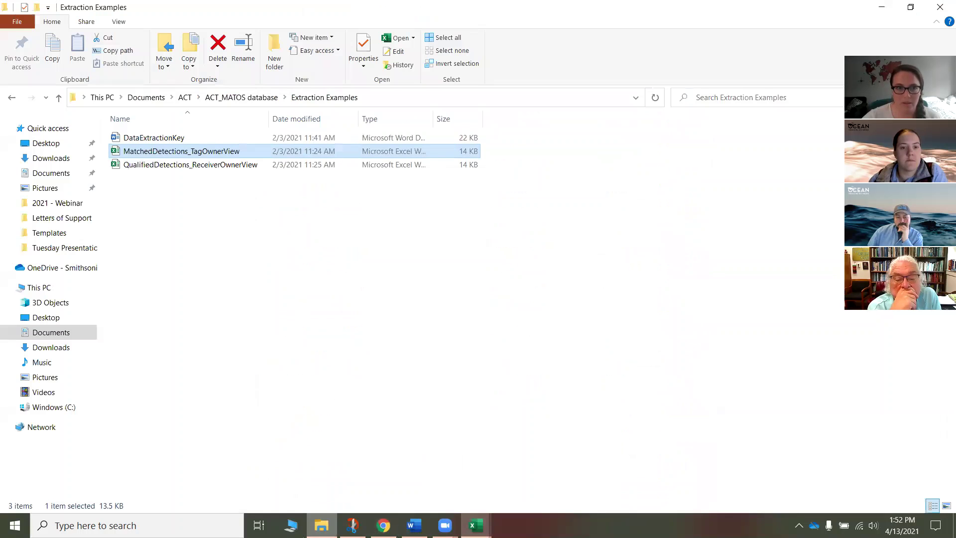
pyautogui.doubleClick(201, 169)
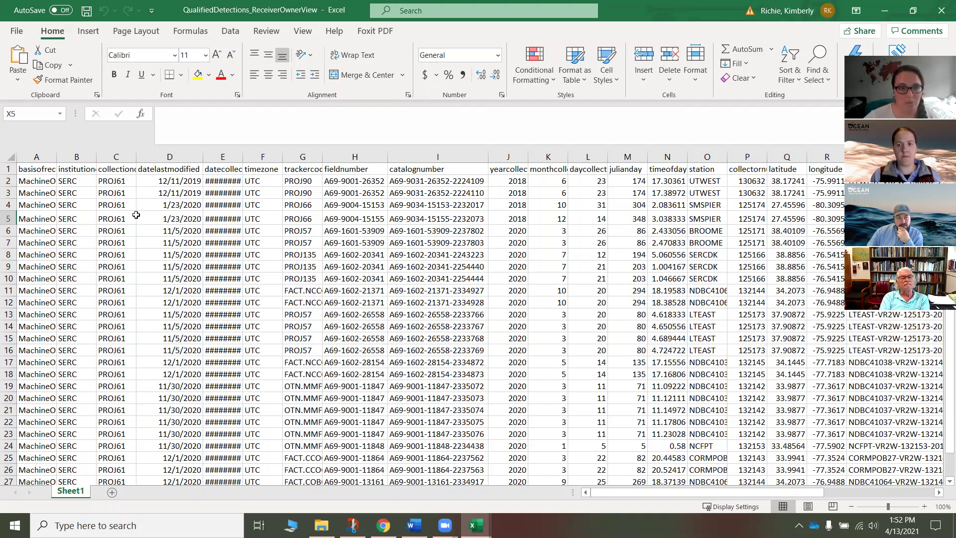
pyautogui.doubleClick(242, 157)
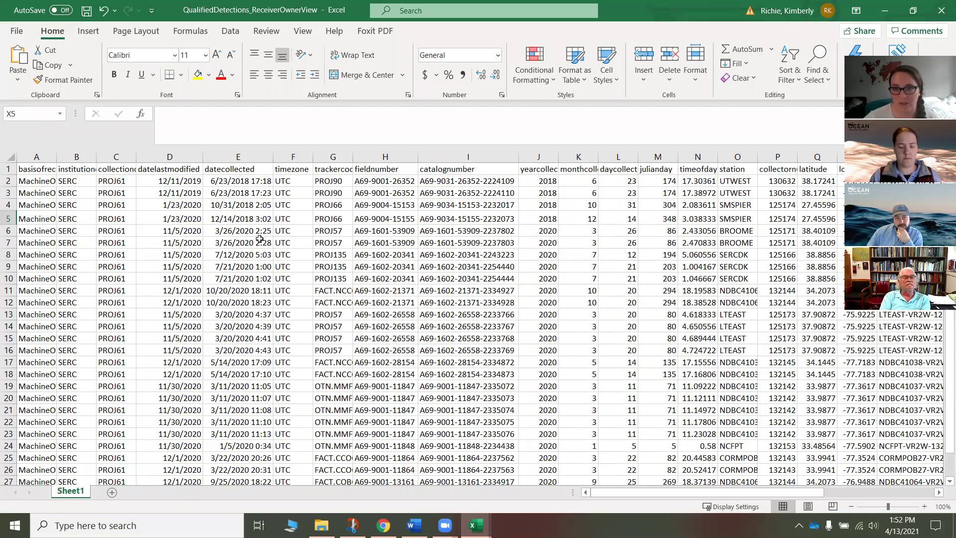
# Examine the first detection record in row 2, from its fieldnumber to the contact in the last column
pyautogui.click(402, 181)
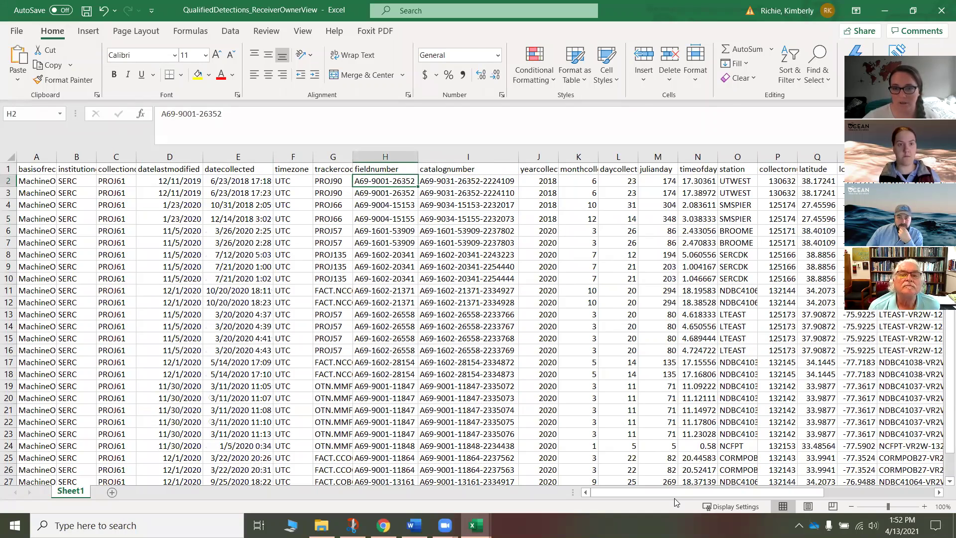
pyautogui.moveTo(676, 494); pyautogui.dragTo(730, 498)
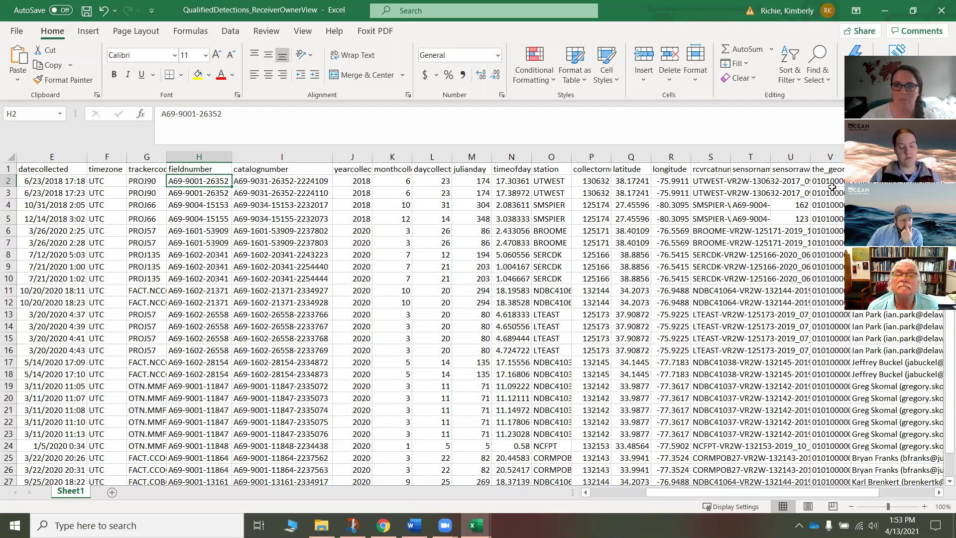
pyautogui.hotkey('ctrl', 'Right')
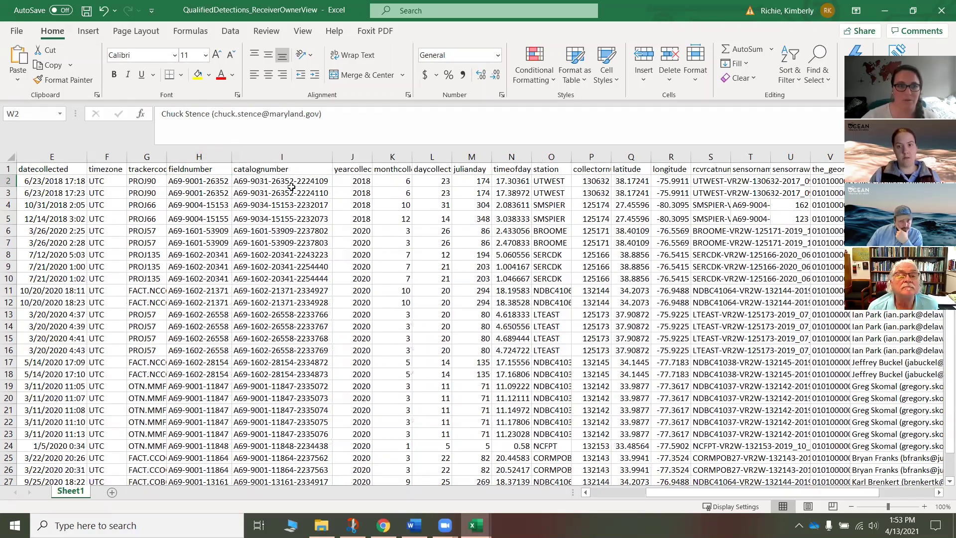
pyautogui.click(8, 180)
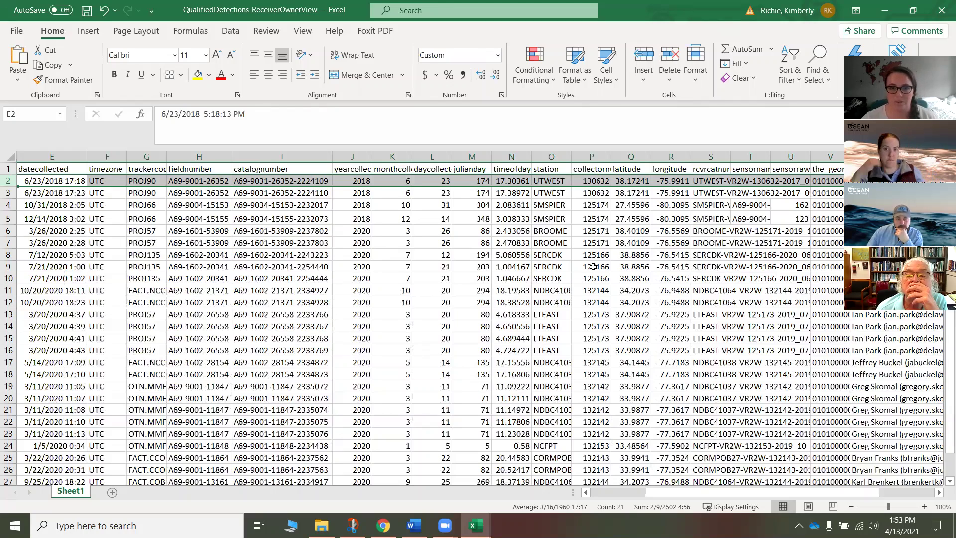
# Examine the tracker codes in column G, comparing the PROJ, FACT and OTN entries
pyautogui.scroll(-2, 399, 290)
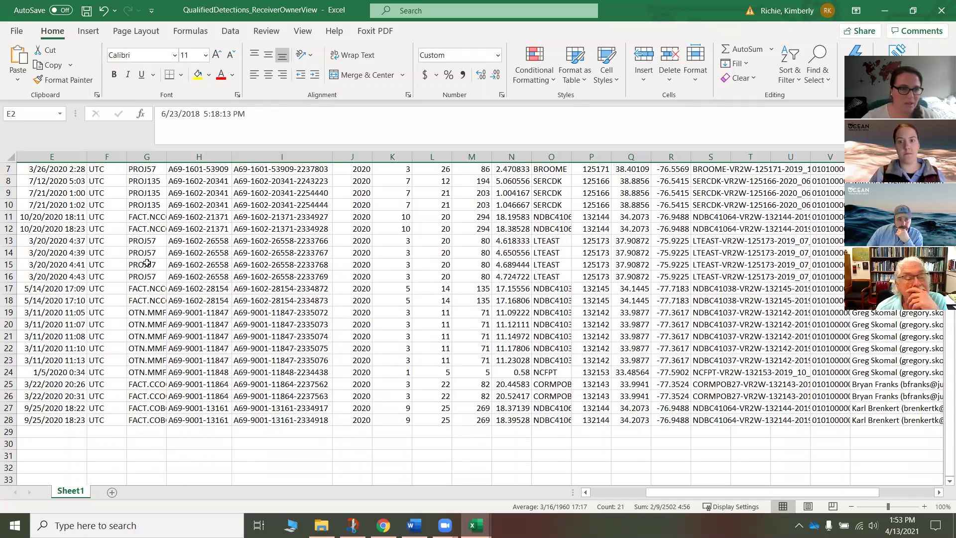
pyautogui.click(147, 218)
pyautogui.scroll(2, 155, 218)
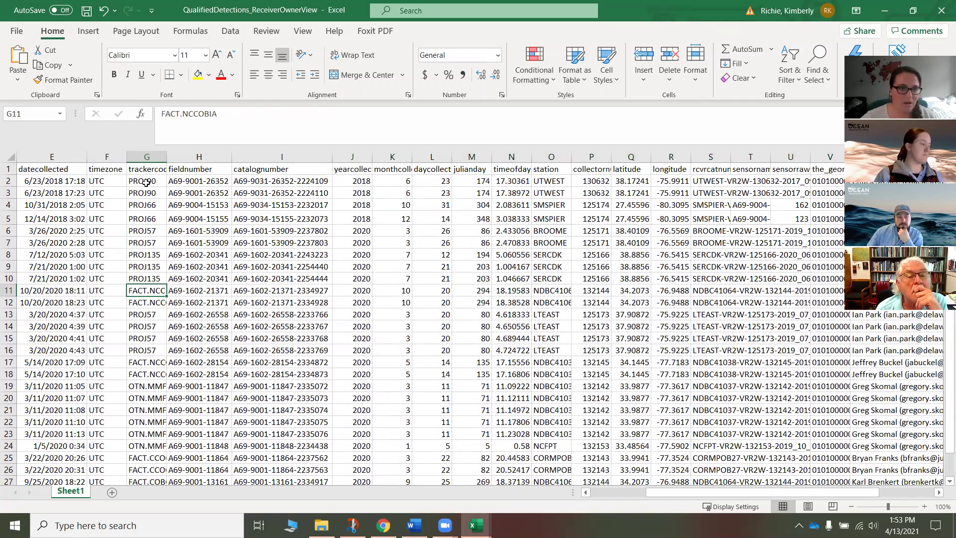
pyautogui.moveTo(144, 182); pyautogui.dragTo(153, 273)
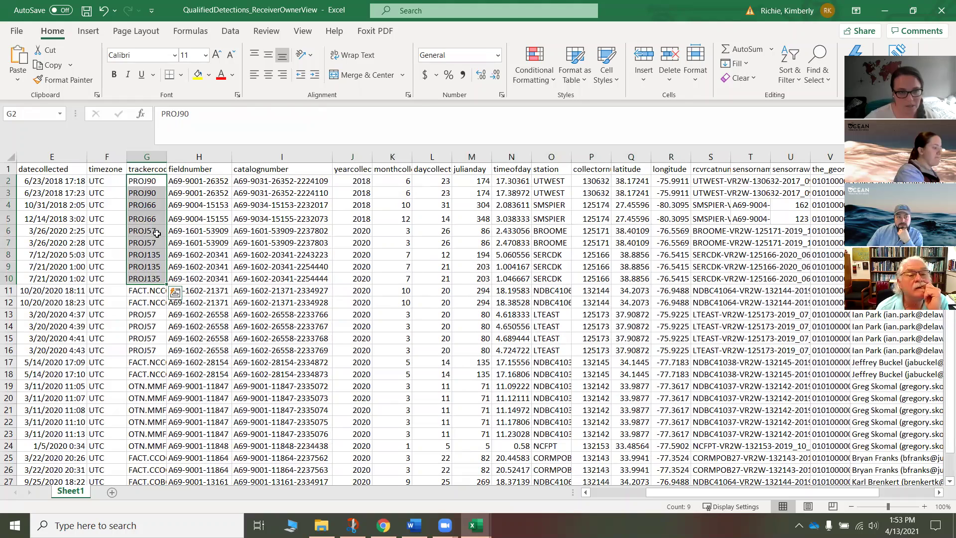
pyautogui.click(152, 290)
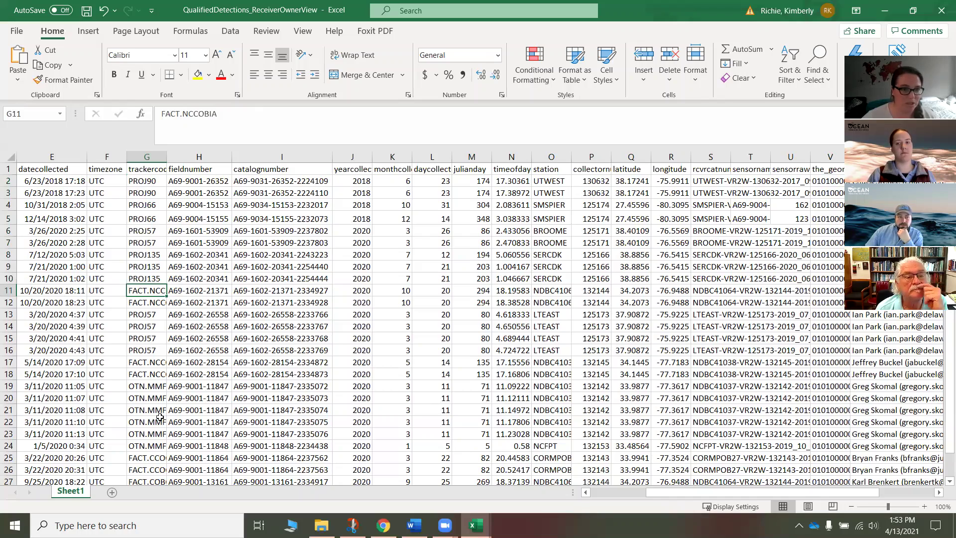
pyautogui.click(150, 388)
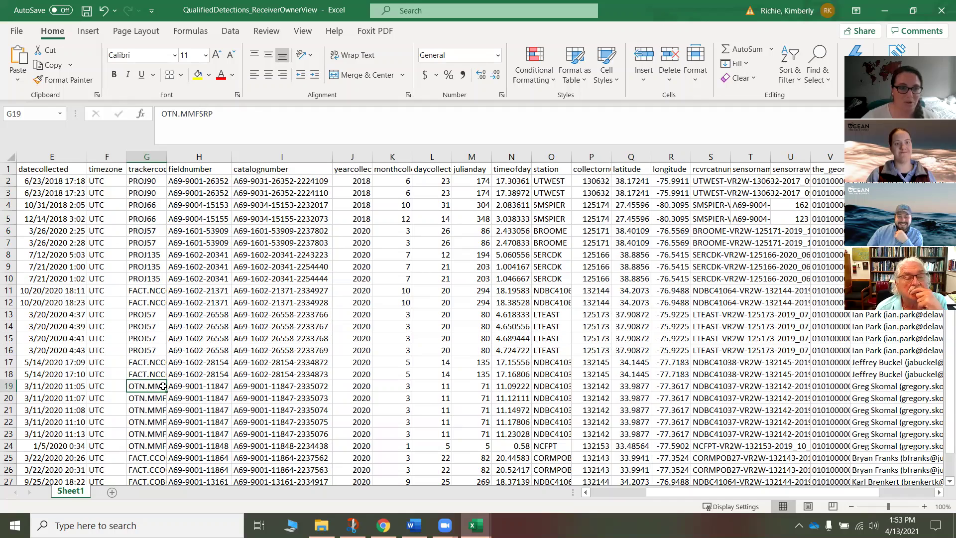
pyautogui.moveTo(150, 387); pyautogui.dragTo(163, 437)
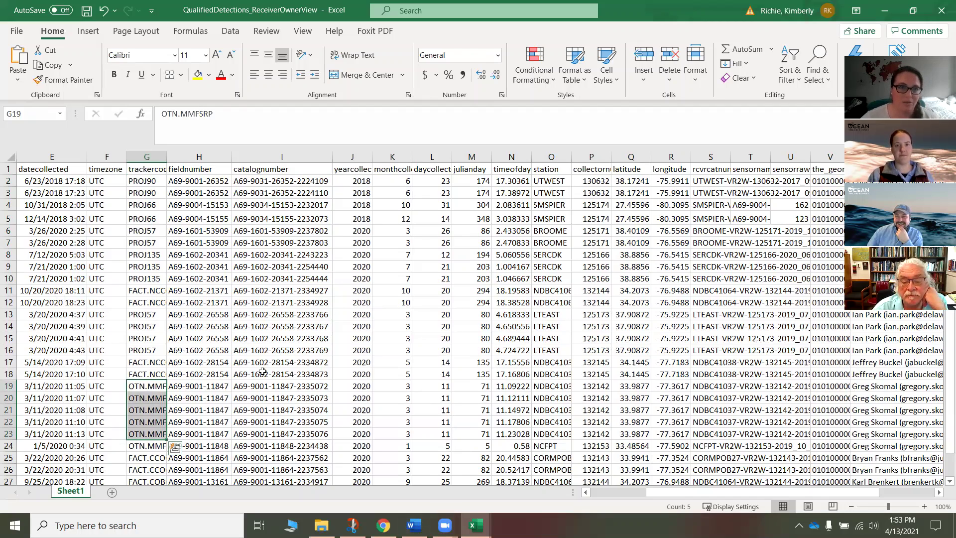
# Close the qualified detections workbook without saving and open MatchedDetections_TagOwnerView from the Extraction Examples folder
pyautogui.click(935, 13)
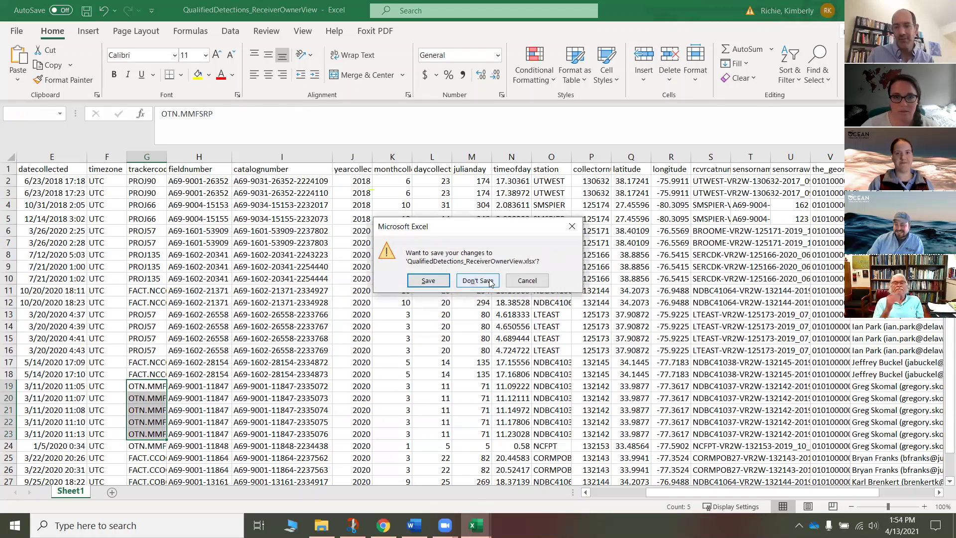
pyautogui.click(478, 280)
pyautogui.doubleClick(177, 151)
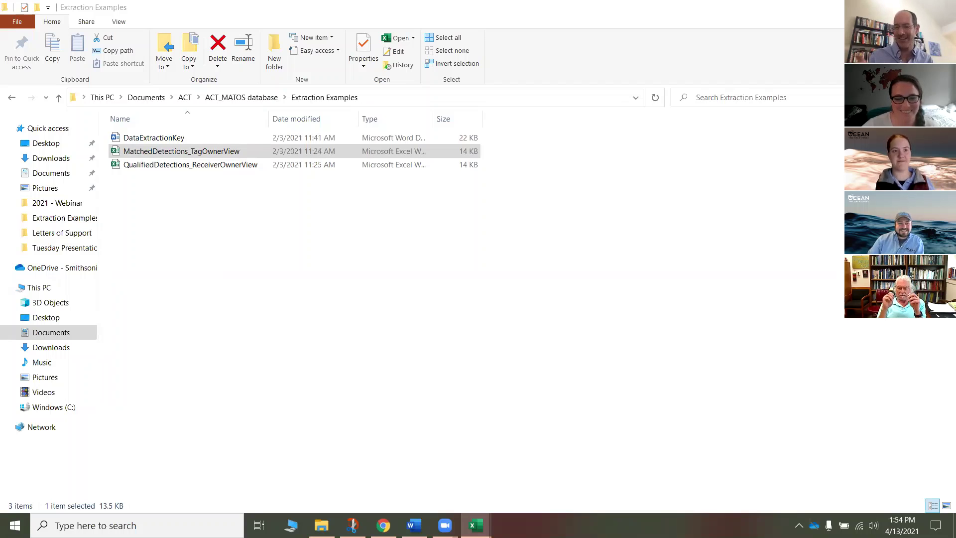
# Switch to Chrome and open the data extraction files of the SERC Blue Catfish Study from the MATOS project list
pyautogui.click(383, 526)
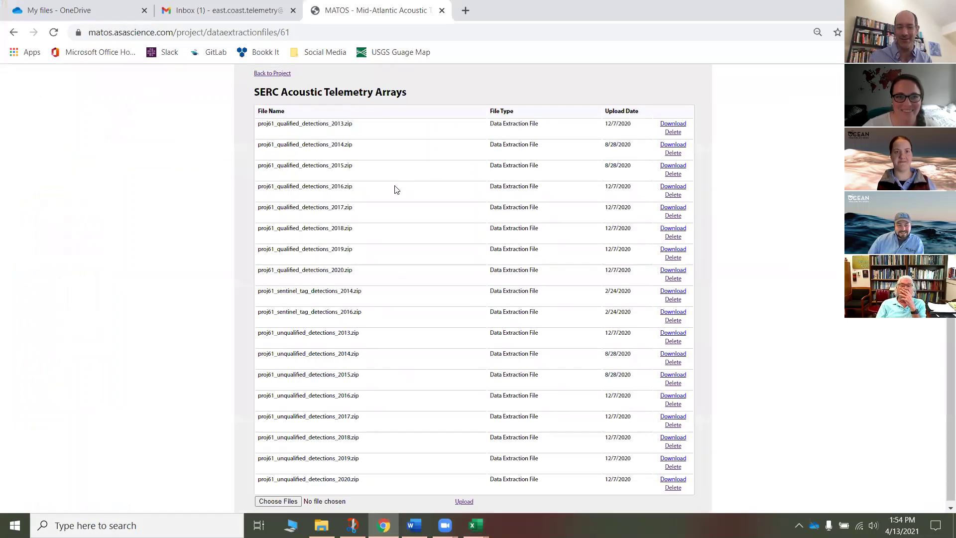
pyautogui.scroll(2, 393, 188)
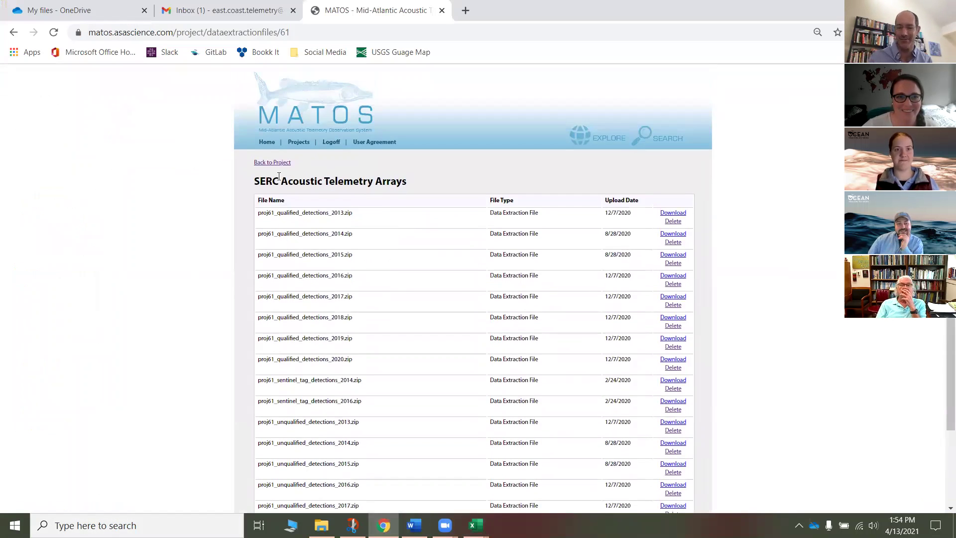
pyautogui.click(303, 144)
pyautogui.scroll(-1, 426, 305)
pyautogui.scroll(-2, 426, 305)
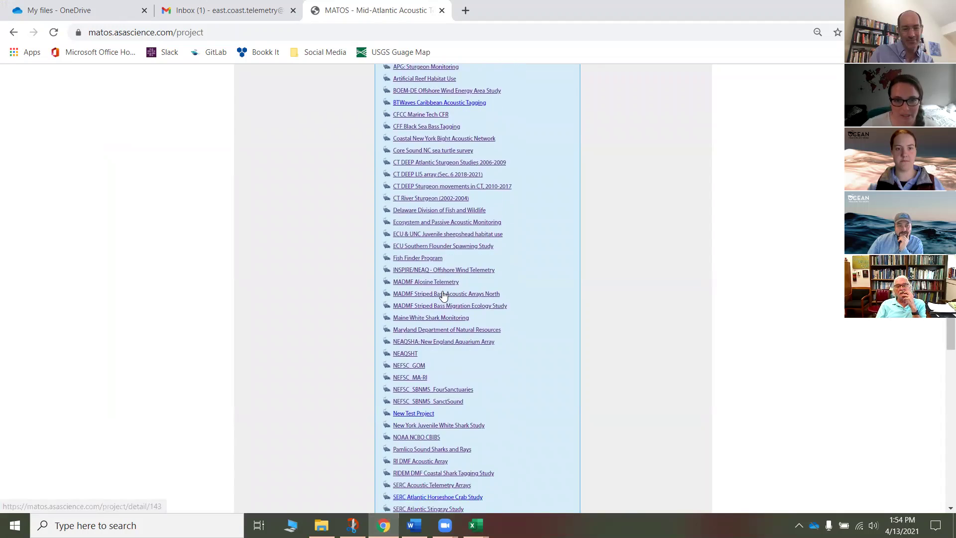
pyautogui.scroll(-3, 443, 294)
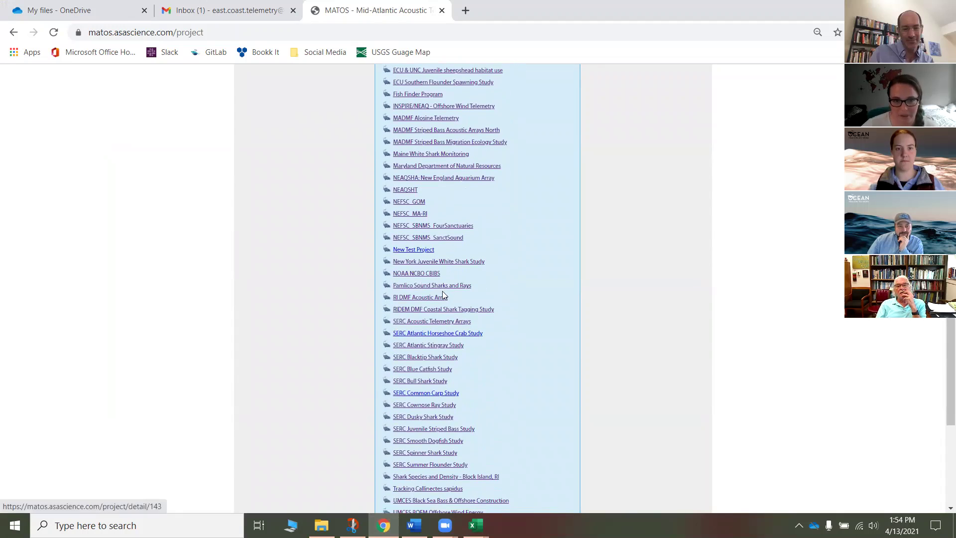
pyautogui.click(428, 370)
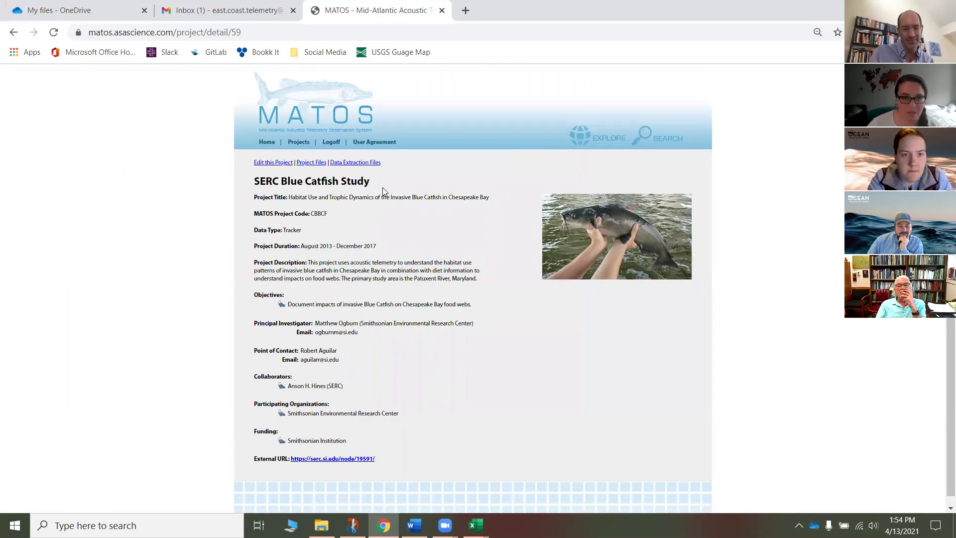
pyautogui.click(346, 166)
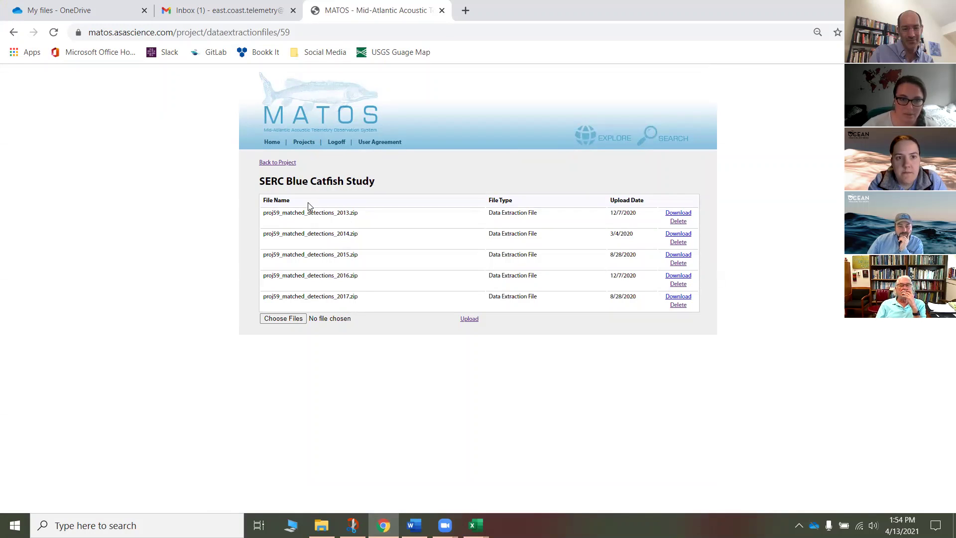
# Switch to the MatchedDetections_TagOwnerView workbook in Excel, maximize it, and inspect the catalog number and scientific name columns
pyautogui.moveTo(476, 525)
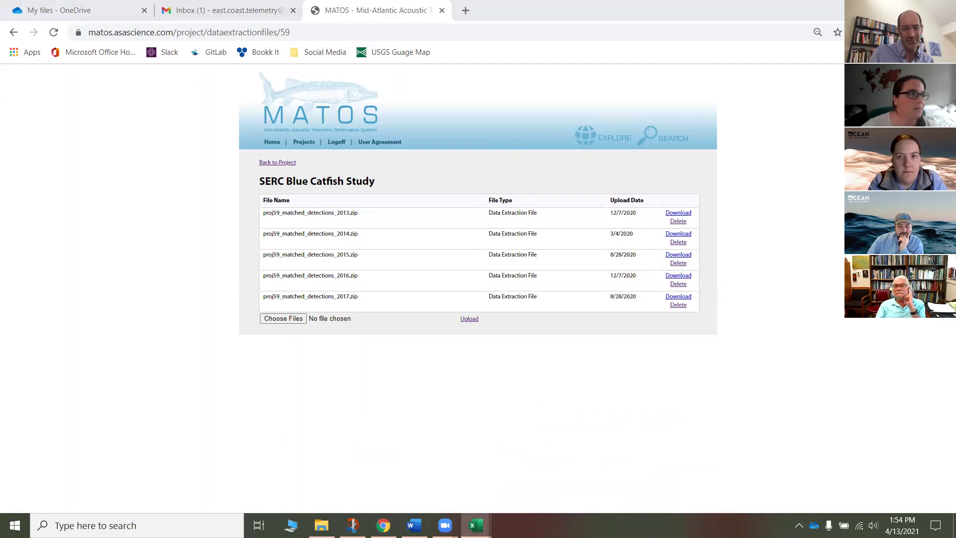
pyautogui.hotkey('alt', 'Tab')
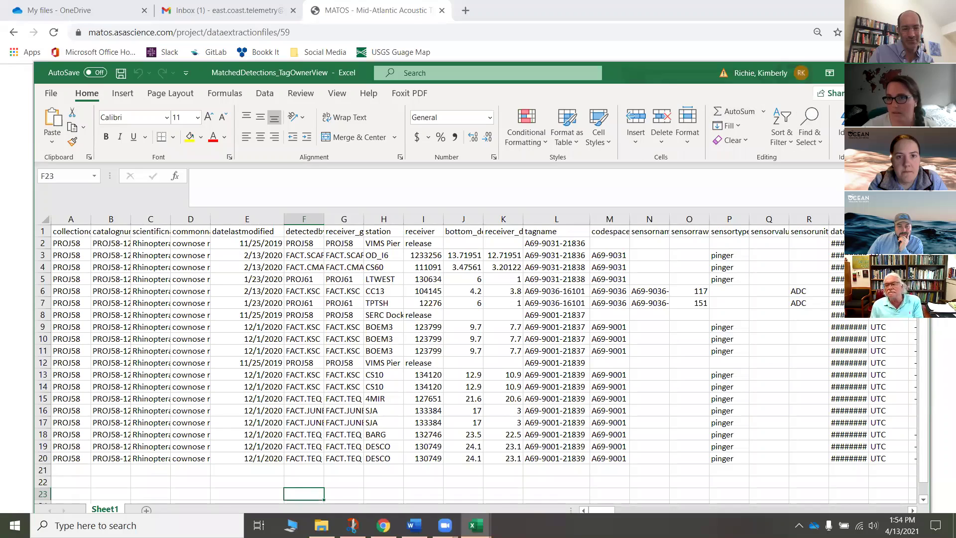
pyautogui.press('super+Up')
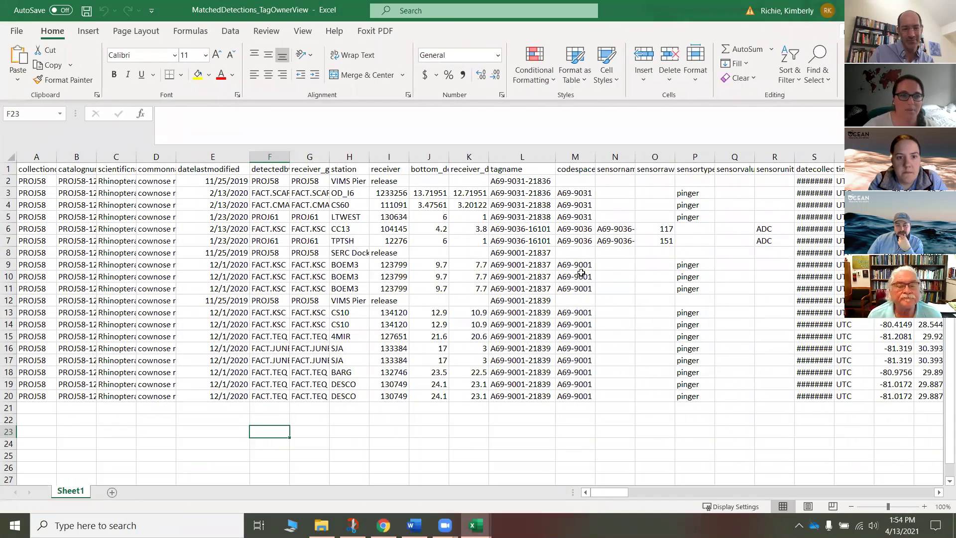
pyautogui.click(120, 200)
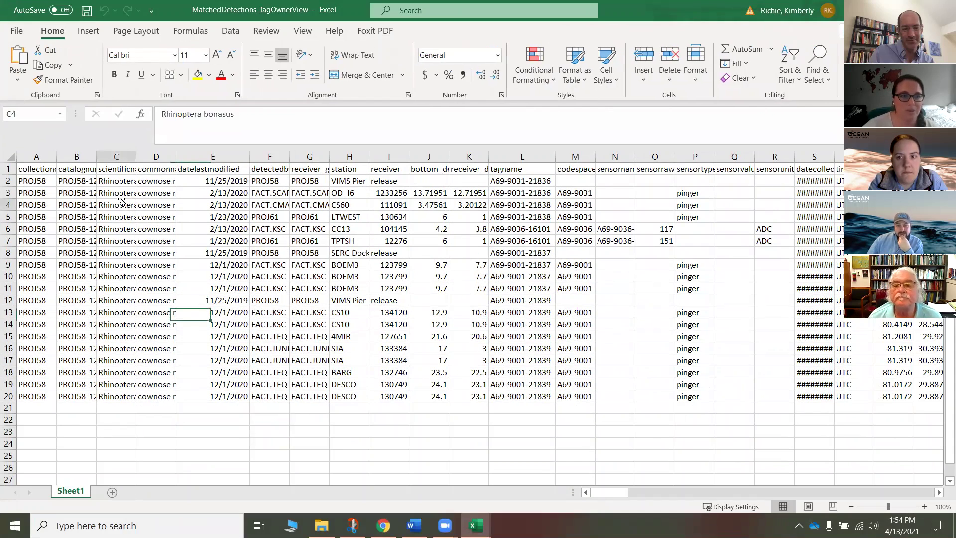
pyautogui.click(85, 193)
pyautogui.click(118, 189)
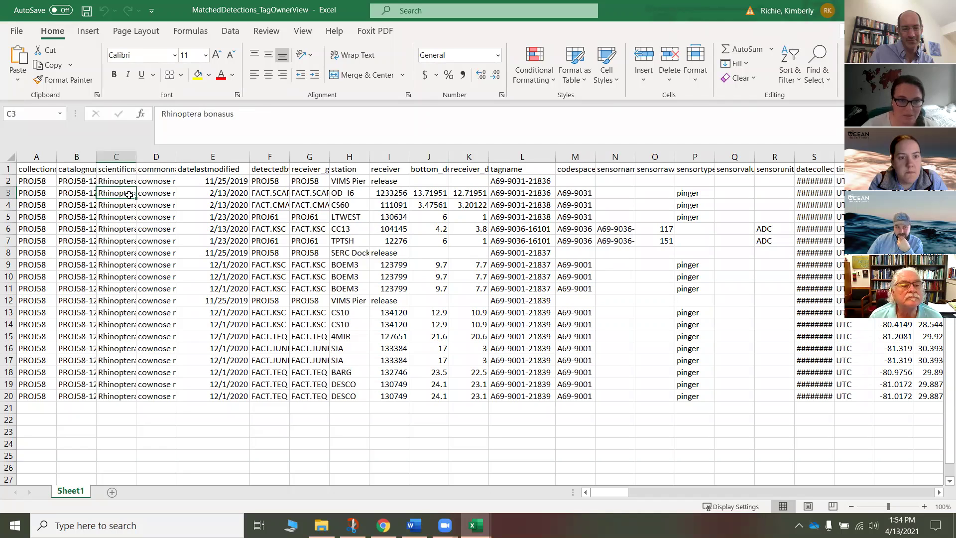
# Examine the detecting project codes in column F and the remaining columns through citation
pyautogui.click(279, 181)
pyautogui.moveTo(280, 181); pyautogui.dragTo(287, 318)
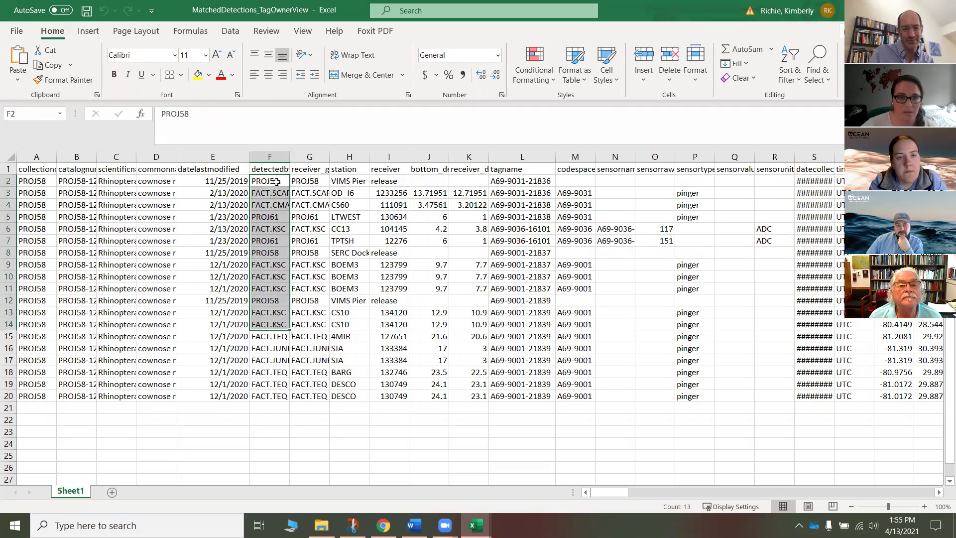
pyautogui.click(280, 220)
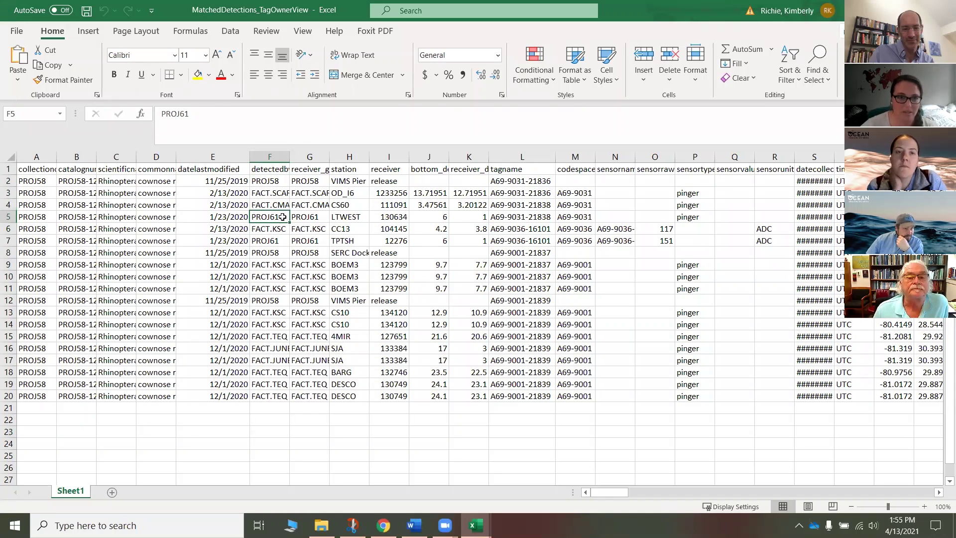
pyautogui.click(279, 230)
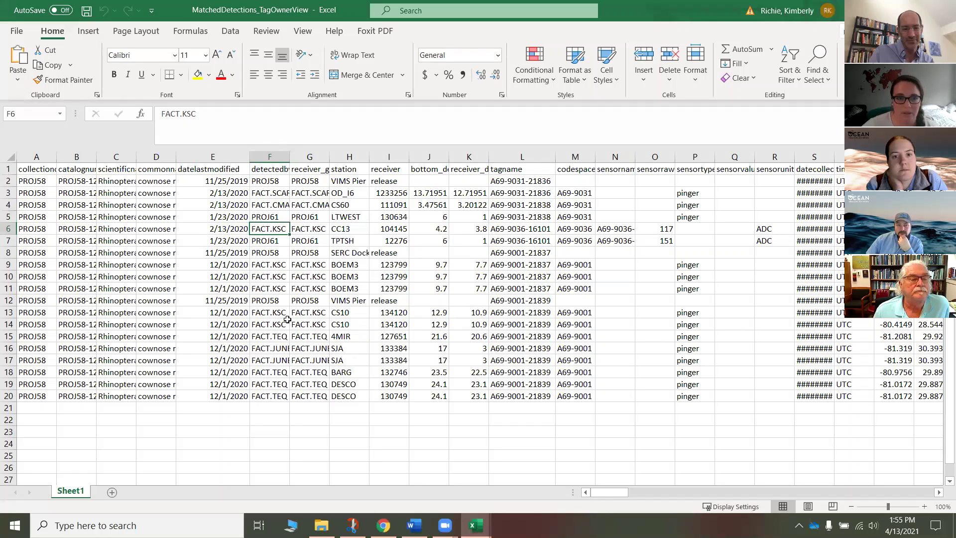
pyautogui.click(269, 333)
pyautogui.moveTo(269, 359); pyautogui.dragTo(269, 373)
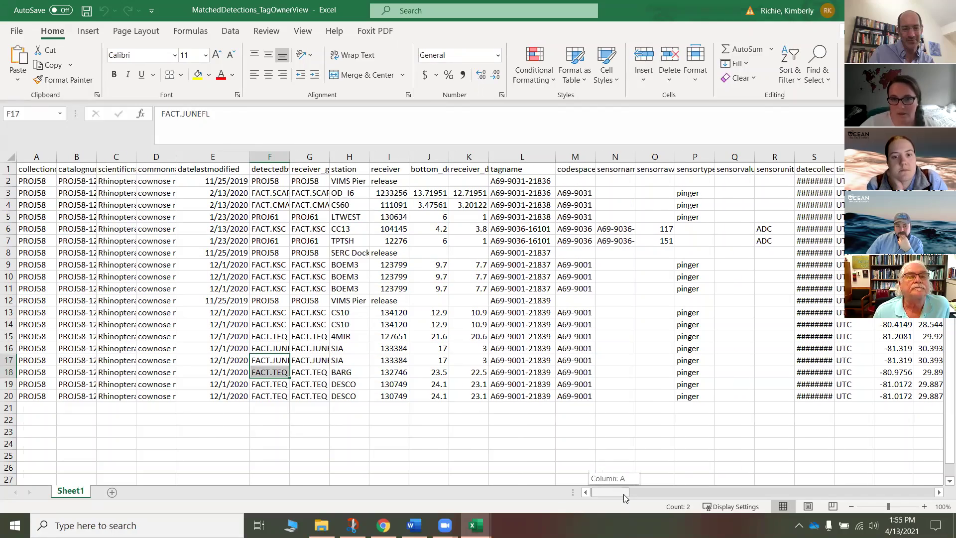
pyautogui.moveTo(625, 494); pyautogui.dragTo(784, 491)
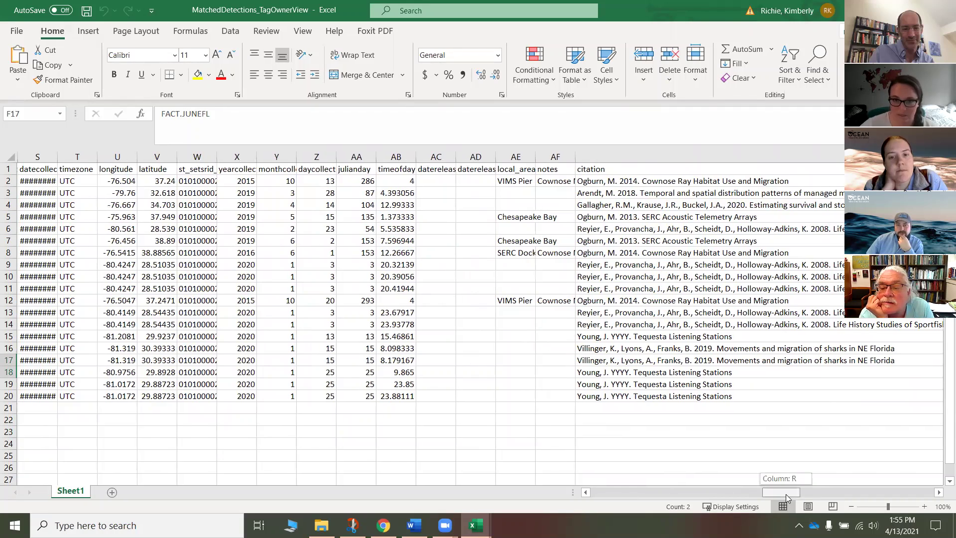
# Return to the first columns of the matched detections, then open DataExtractionKey from the Extraction Examples folder in Word, maximized
pyautogui.moveTo(786, 494); pyautogui.dragTo(600, 459)
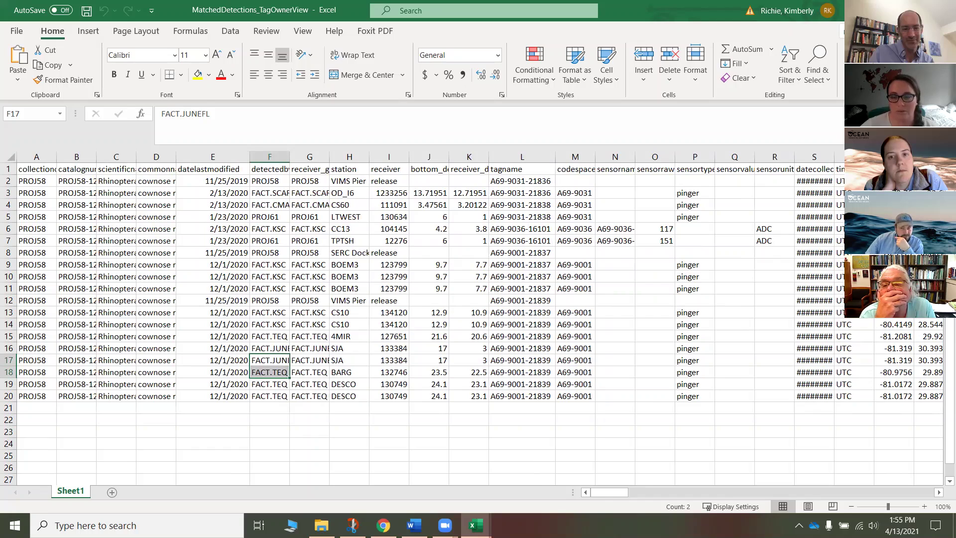
pyautogui.hotkey('alt', 'Tab')
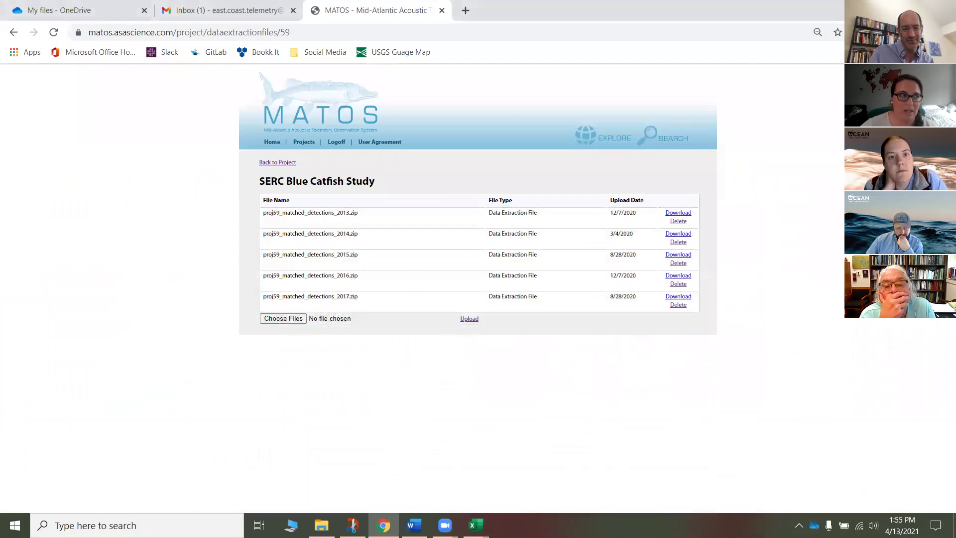
pyautogui.click(321, 525)
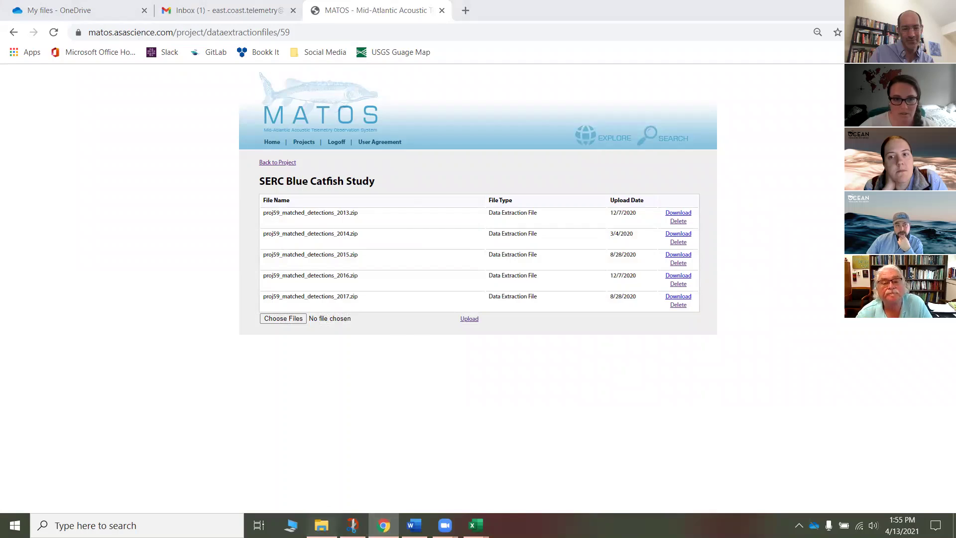
pyautogui.doubleClick(163, 143)
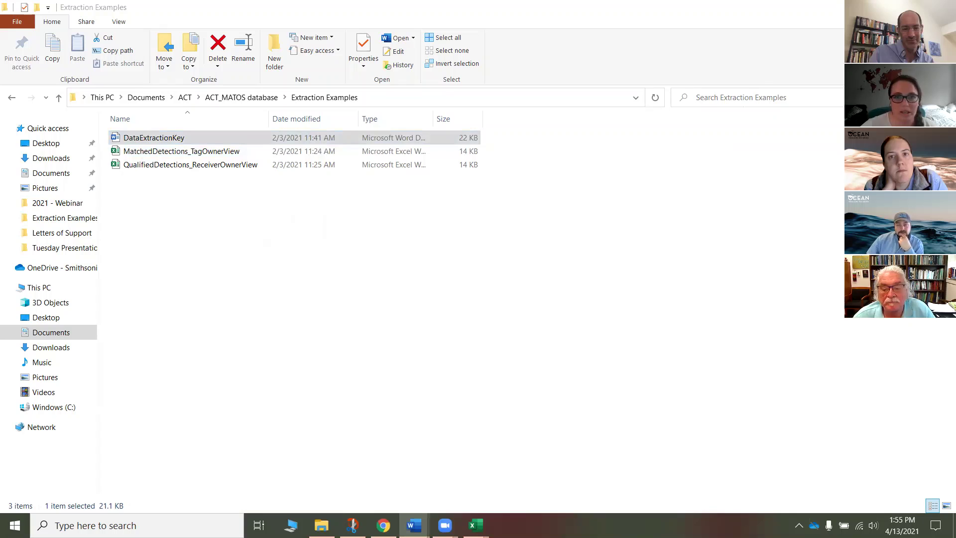
pyautogui.click(722, 73)
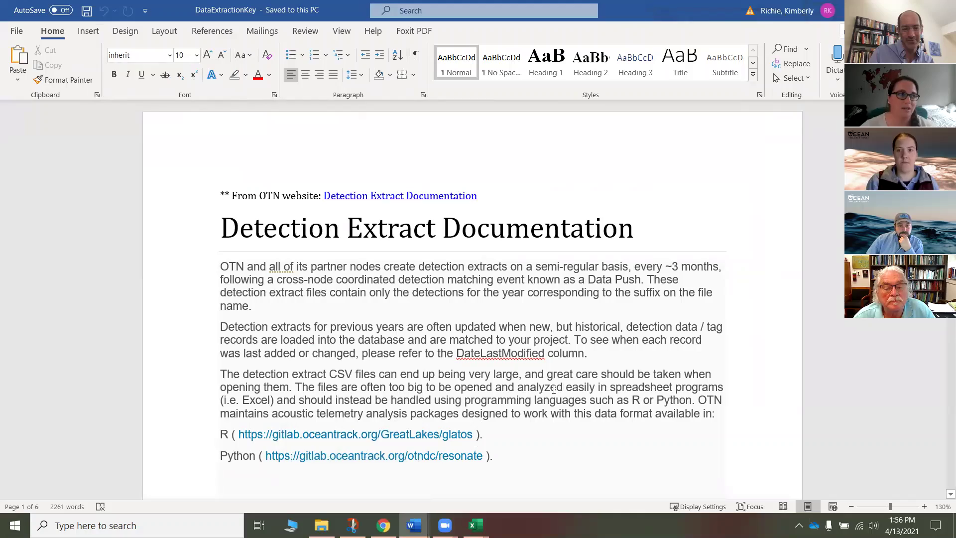
# Read the extraction key from the Matched to Animals section through the column definitions up to the sensor and date fields
pyautogui.scroll(-15, 550, 389)
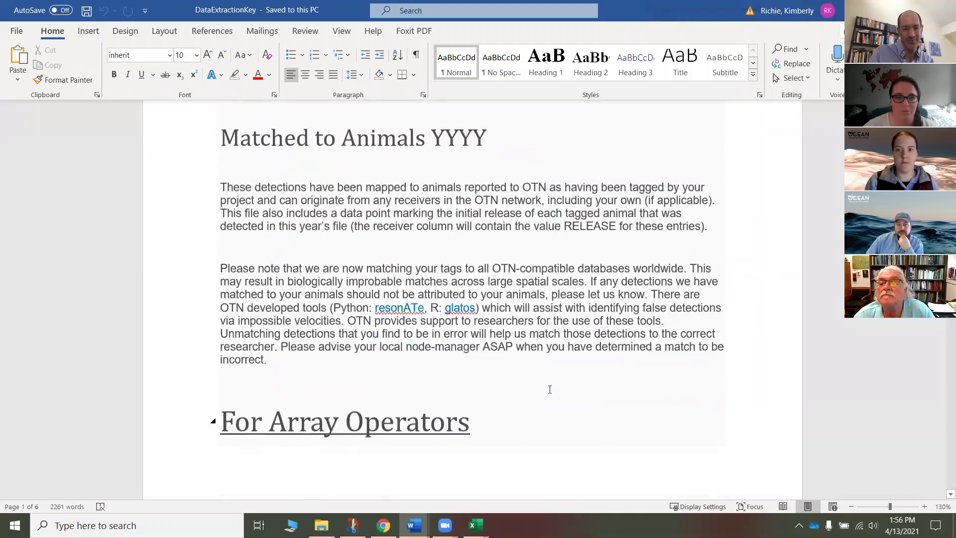
pyautogui.scroll(-15, 550, 389)
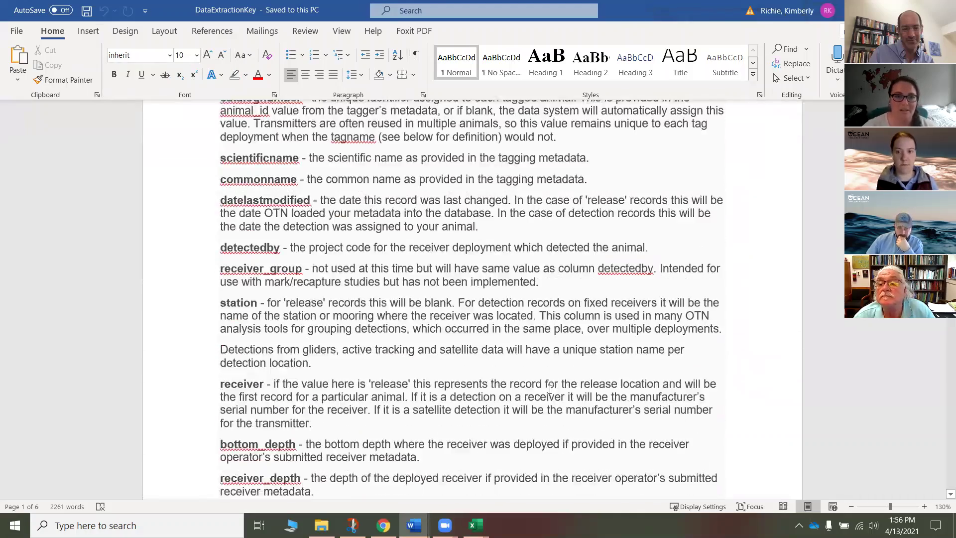
pyautogui.scroll(-1, 550, 389)
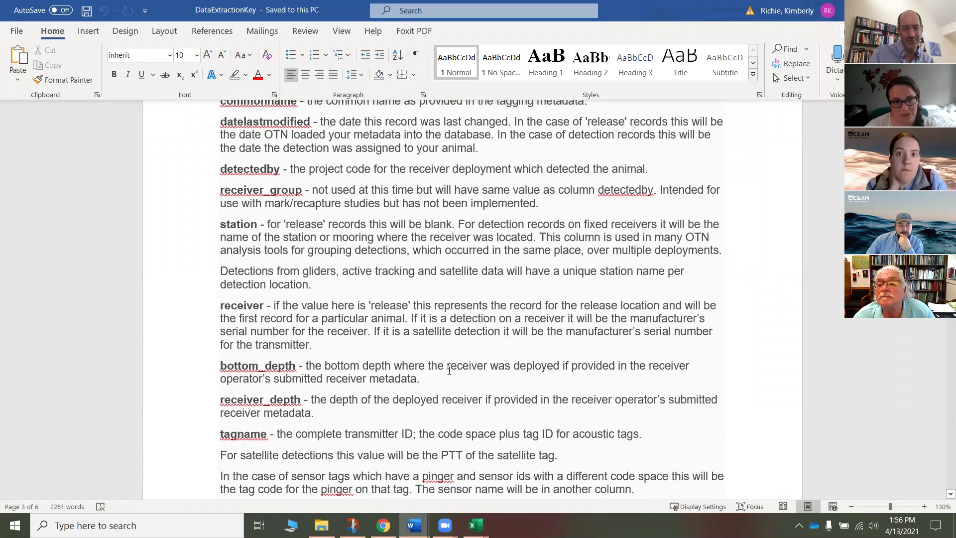
pyautogui.scroll(-4, 449, 368)
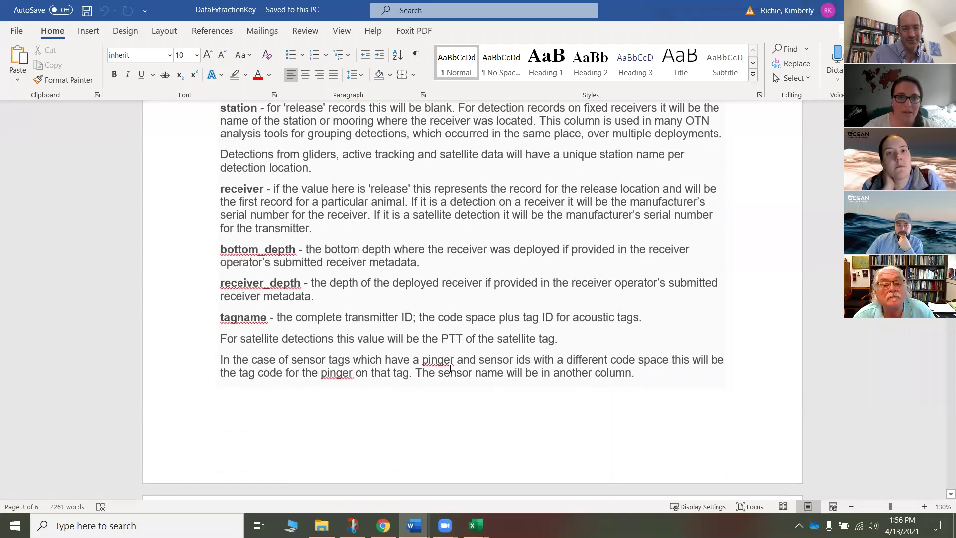
pyautogui.scroll(-13, 450, 368)
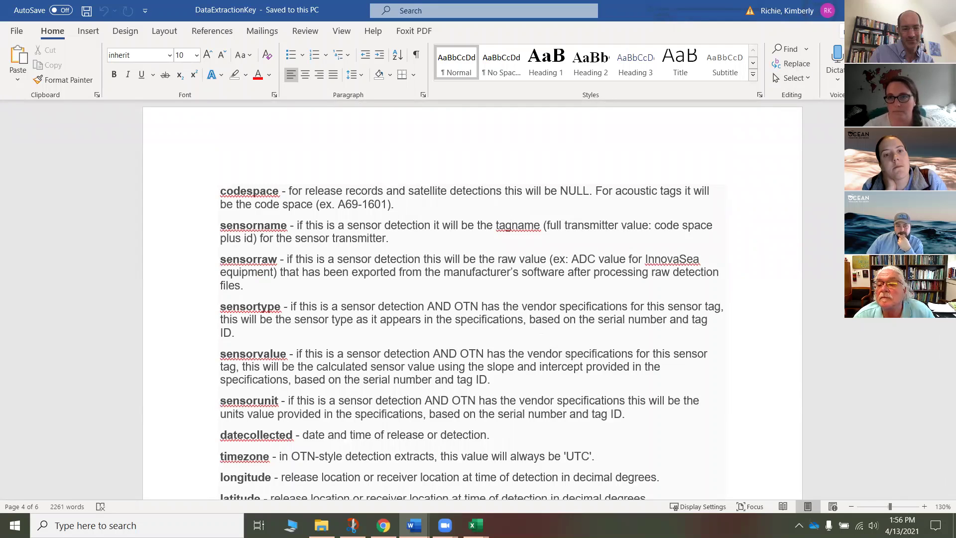
# Leave the extraction key for the Extraction Examples folder and close the MatchedDetections_TagOwnerView workbook
pyautogui.hotkey('alt', 'Tab')
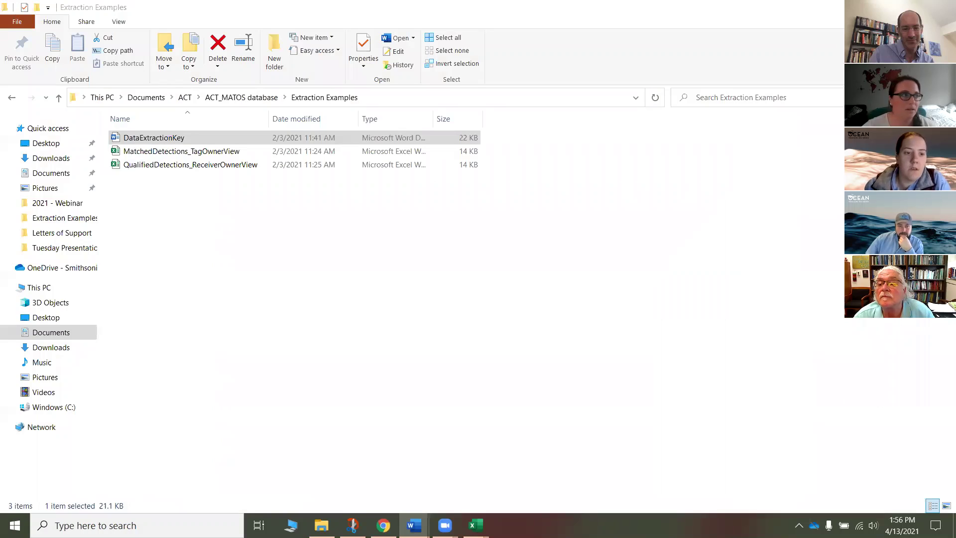
pyautogui.click(537, 307)
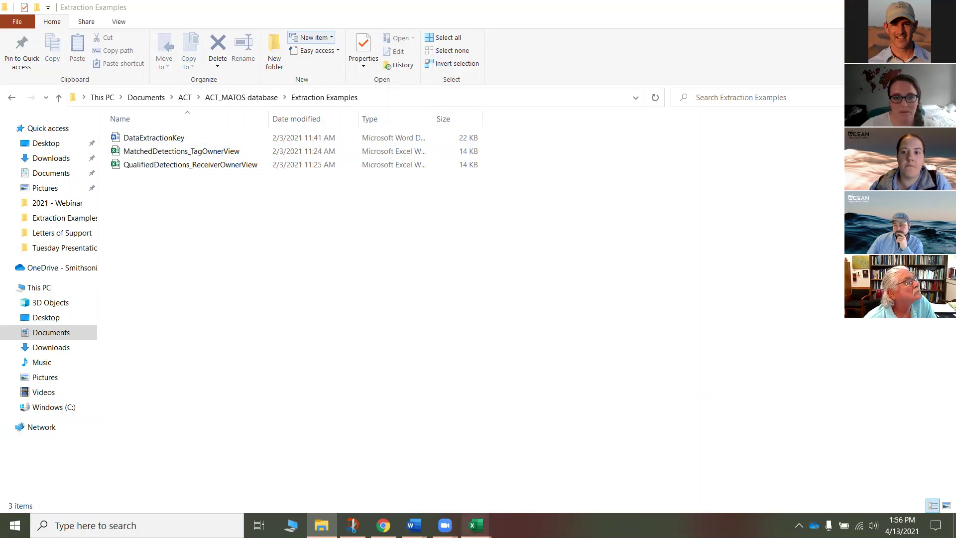
pyautogui.click(475, 525)
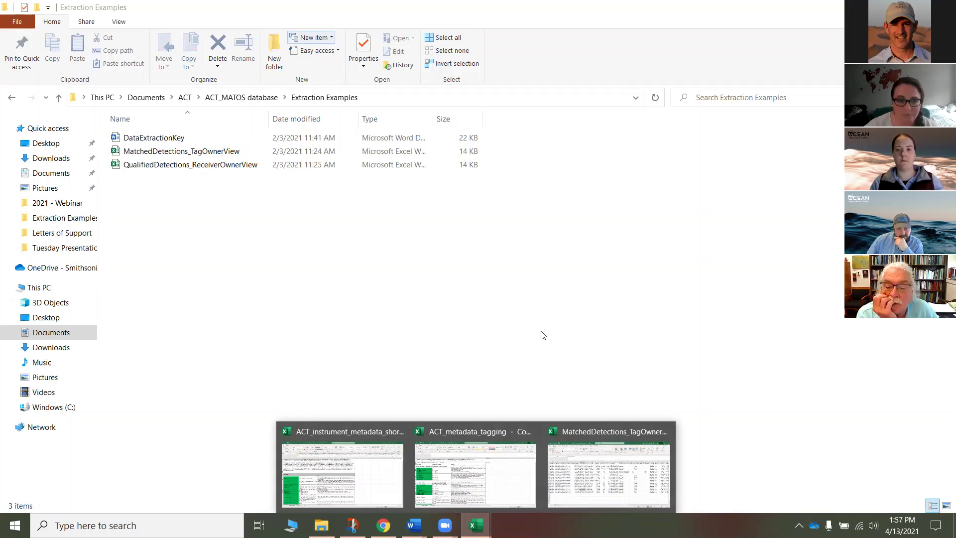
pyautogui.click(666, 431)
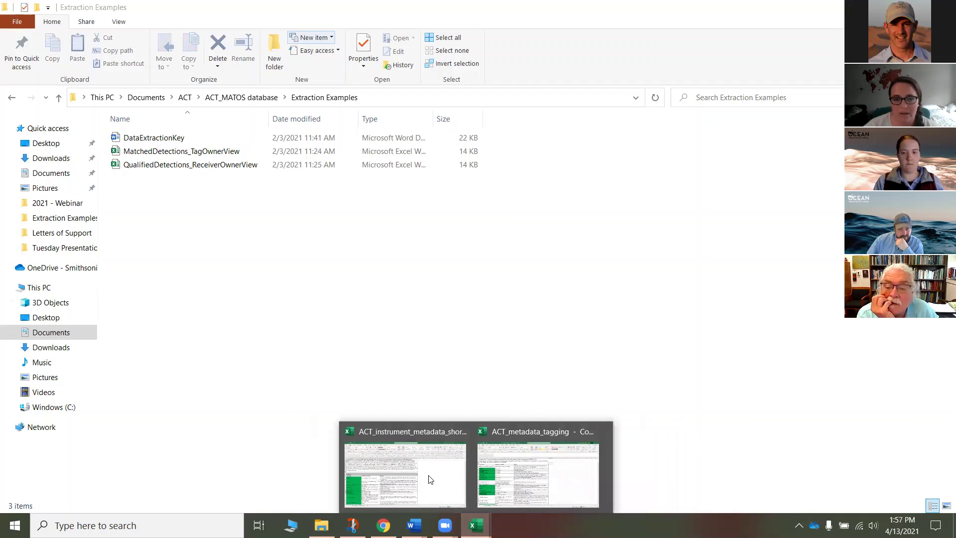
# Switch to the ACT_instrument_metadata_shortform workbook in Excel and maximize its window
pyautogui.click(410, 446)
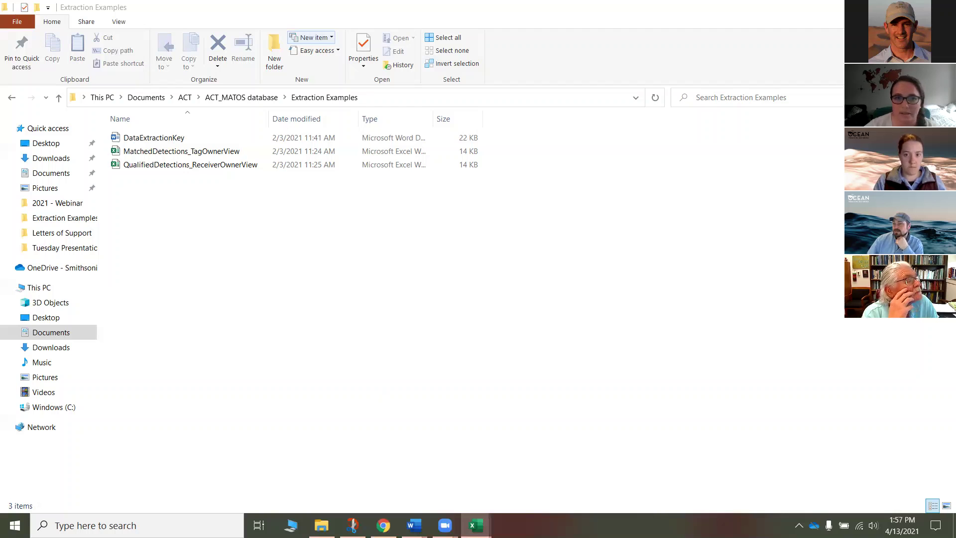
pyautogui.hotkey('alt', 'Tab')
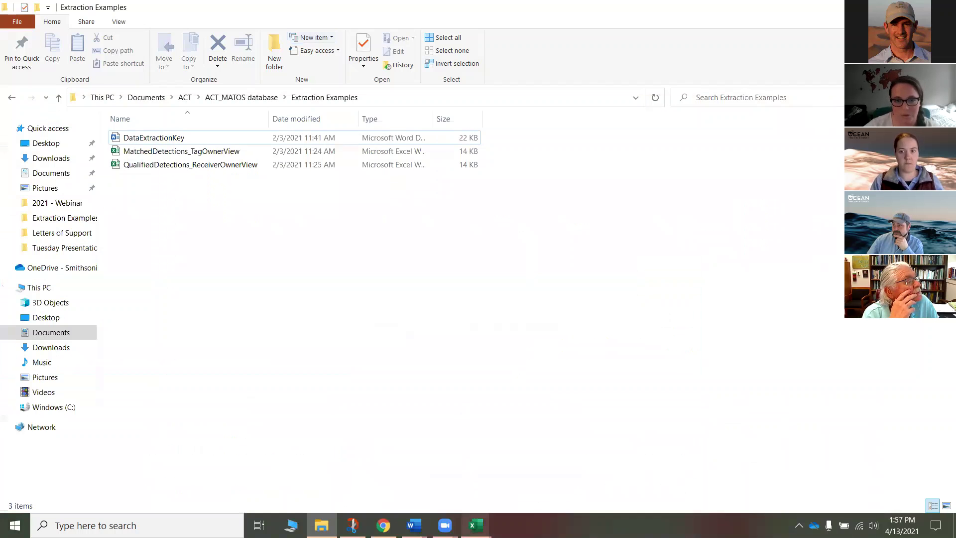
pyautogui.moveTo(476, 525)
pyautogui.click(411, 466)
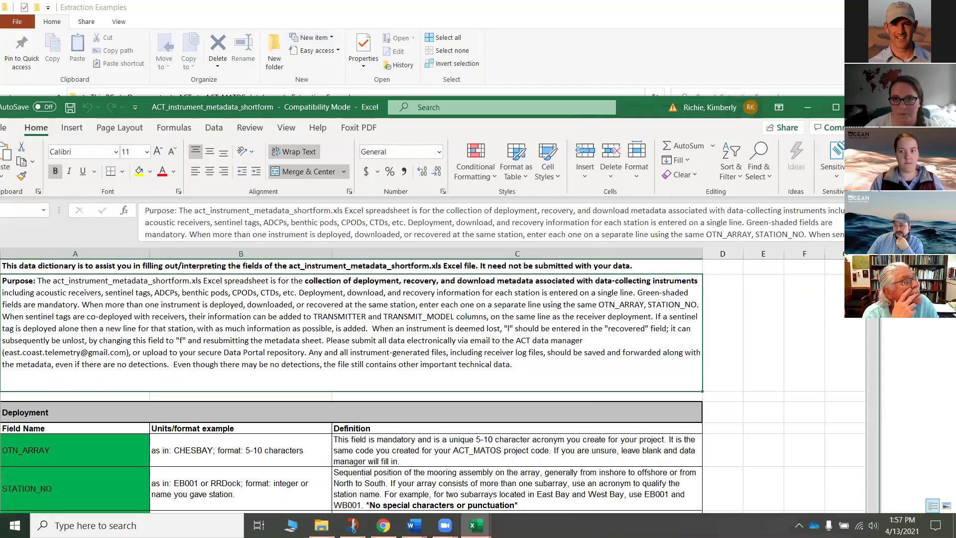
pyautogui.click(836, 107)
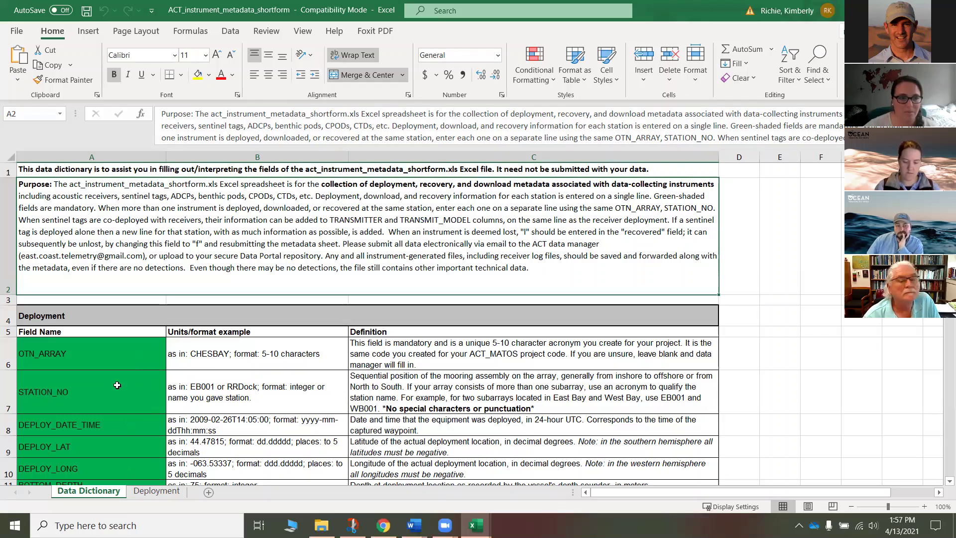
# Examine the deployment field definitions in the Data Dictionary and the OTN_ARRAY and STATION_NO columns on the Deployment sheet
pyautogui.scroll(-2, 117, 386)
pyautogui.scroll(1, 163, 365)
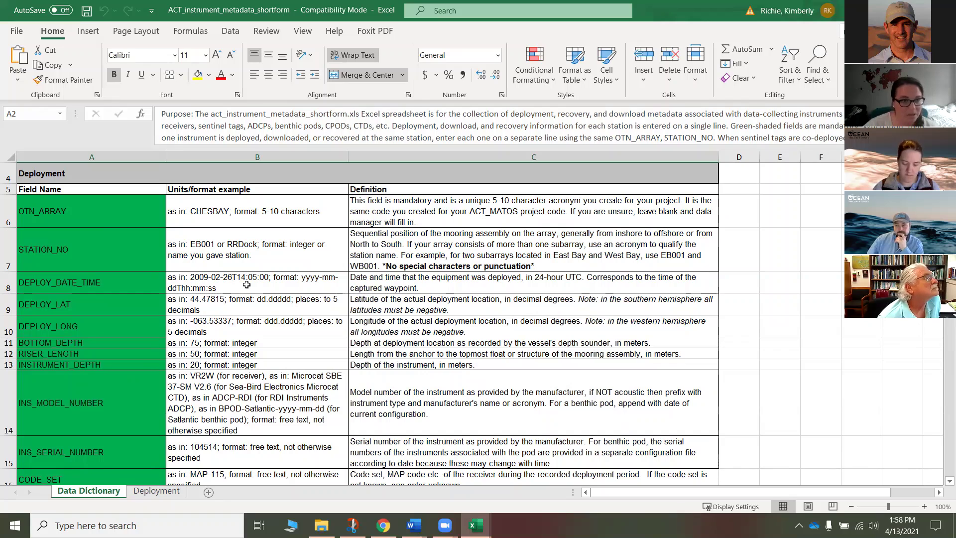
pyautogui.click(154, 491)
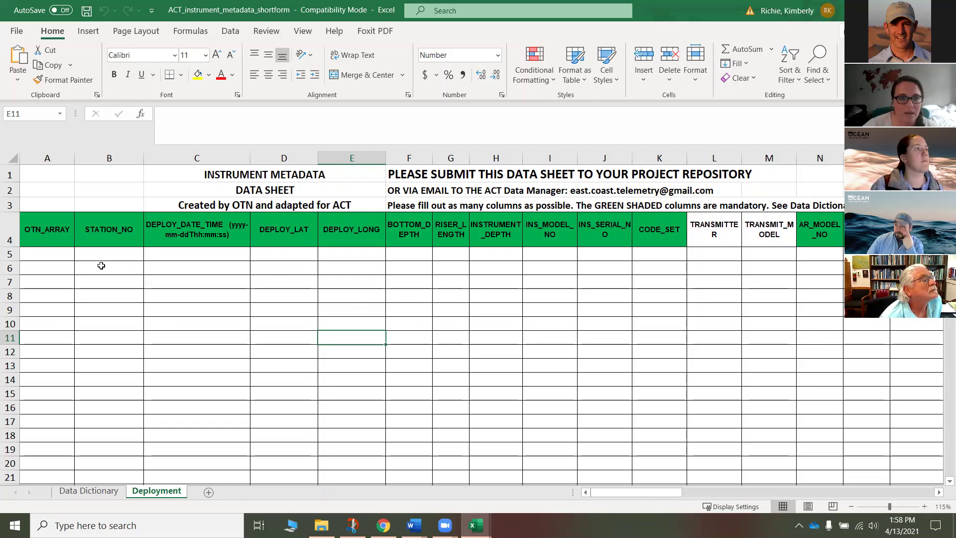
pyautogui.click(60, 253)
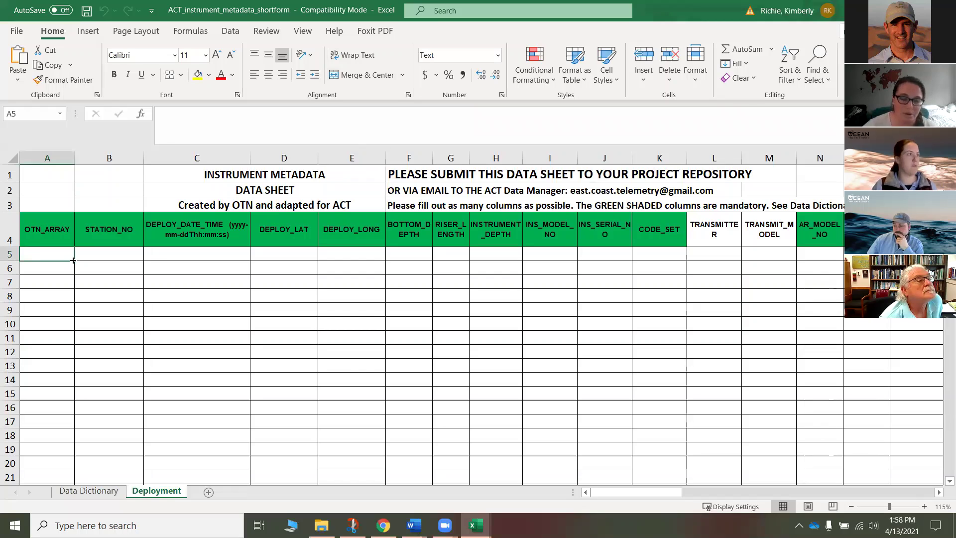
pyautogui.click(116, 258)
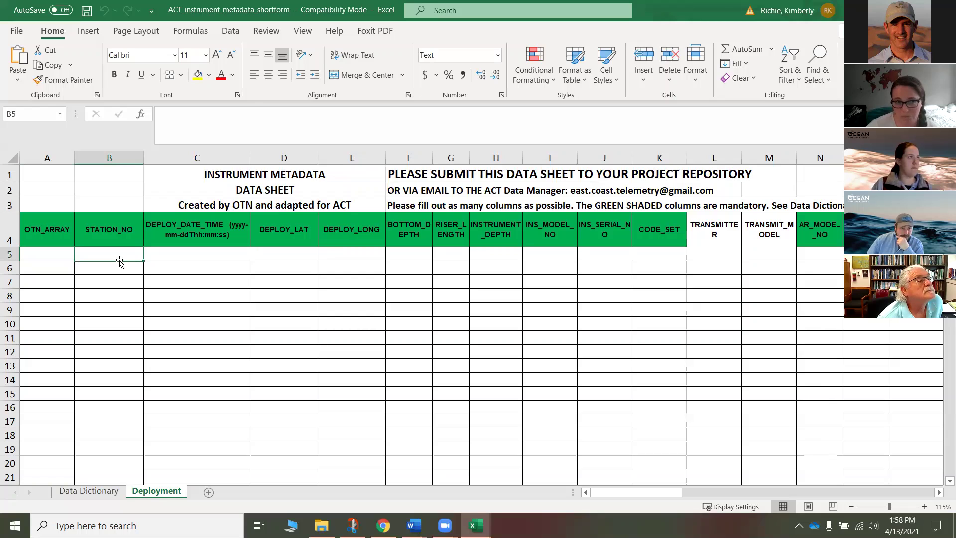
# Return to the Data Dictionary sheet and examine the INS_MODEL_NUMBER and CODE_SET entries with the code set's format example
pyautogui.click(98, 494)
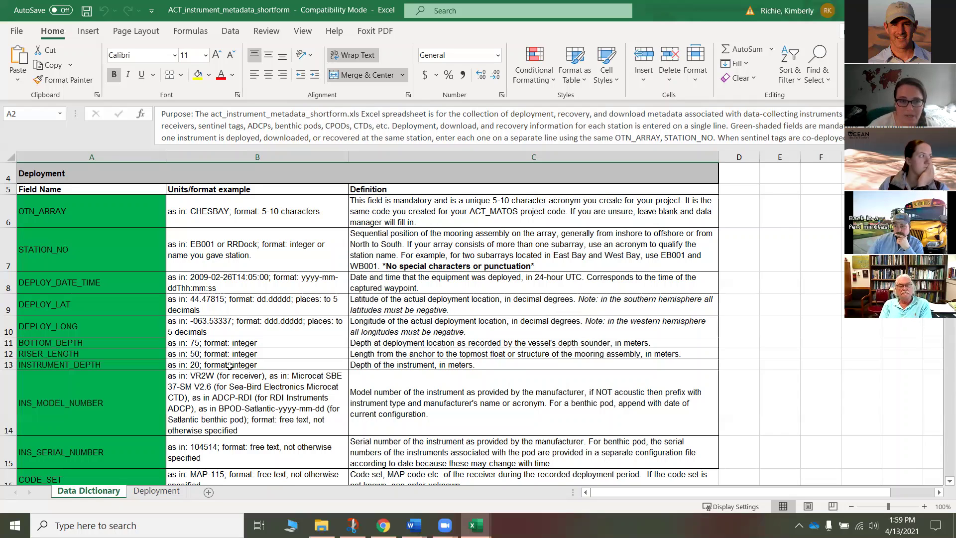
pyautogui.click(150, 398)
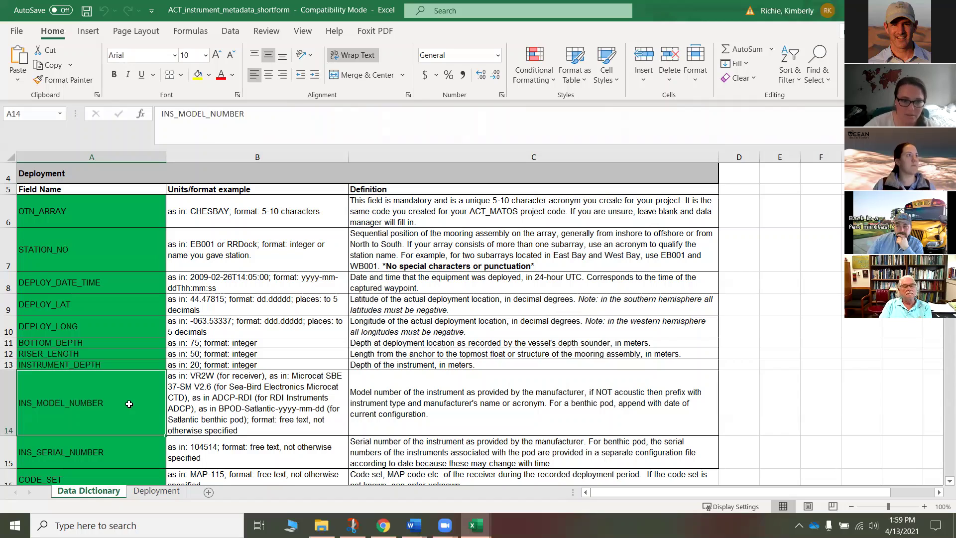
pyautogui.scroll(-1, 129, 403)
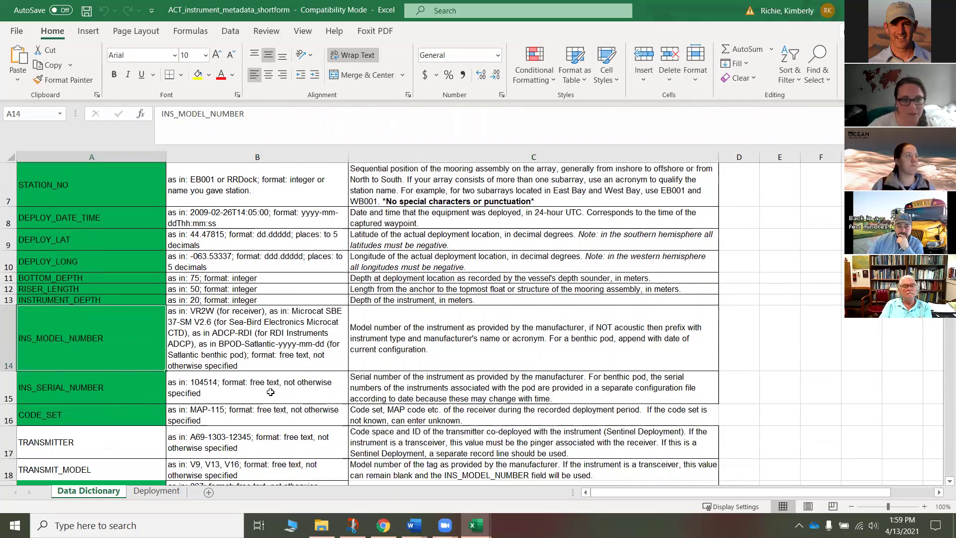
pyautogui.click(148, 412)
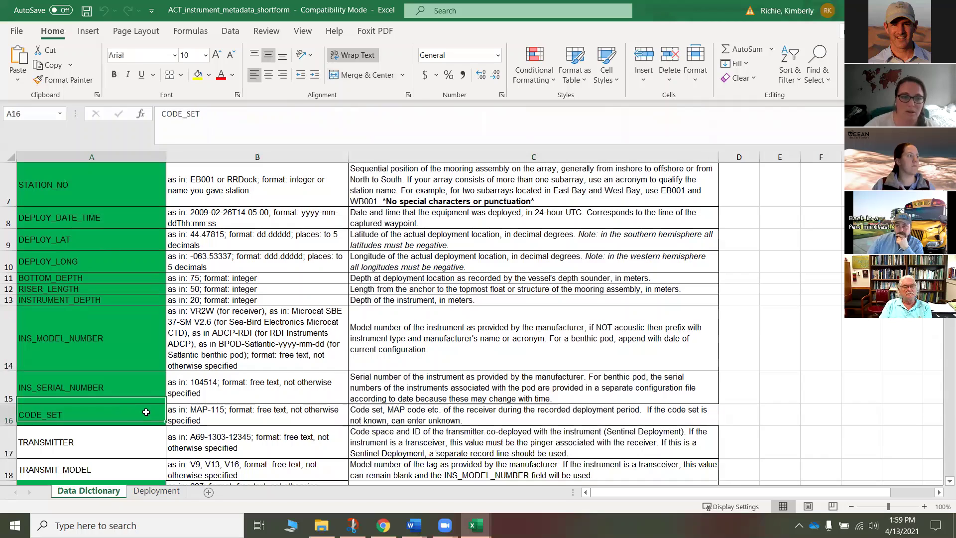
pyautogui.click(212, 413)
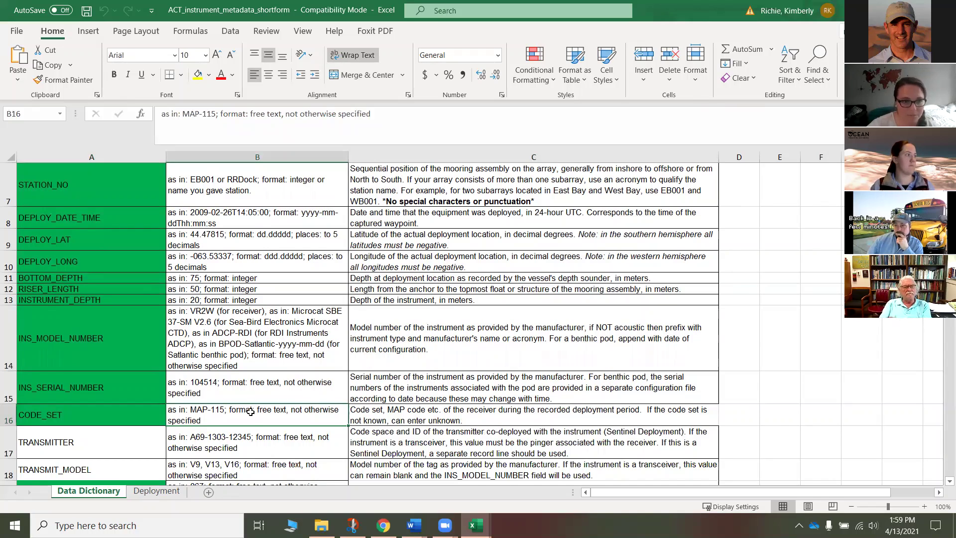
# Review the Data Dictionary definitions from TRANSMITTER through the acoustic release and recovery fields
pyautogui.scroll(-1, 250, 411)
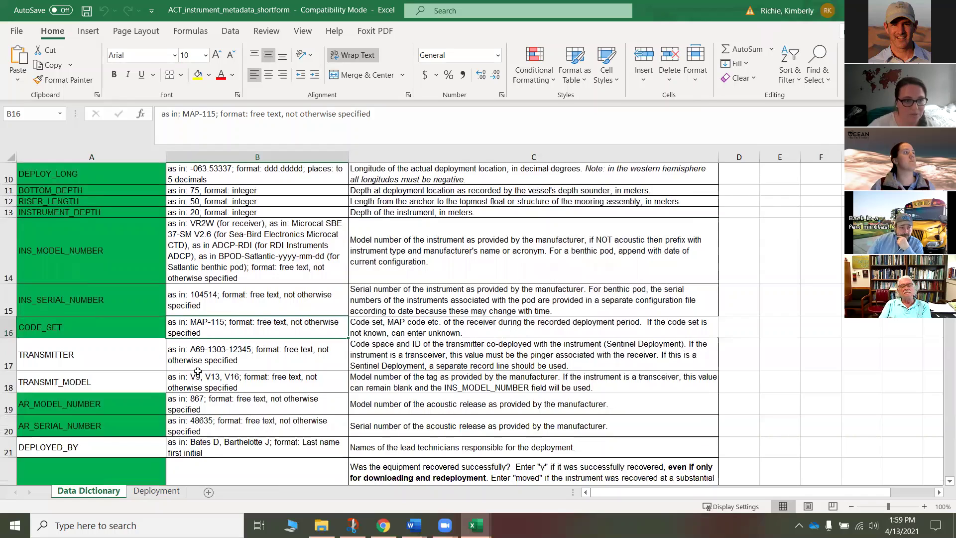
pyautogui.scroll(-1, 201, 373)
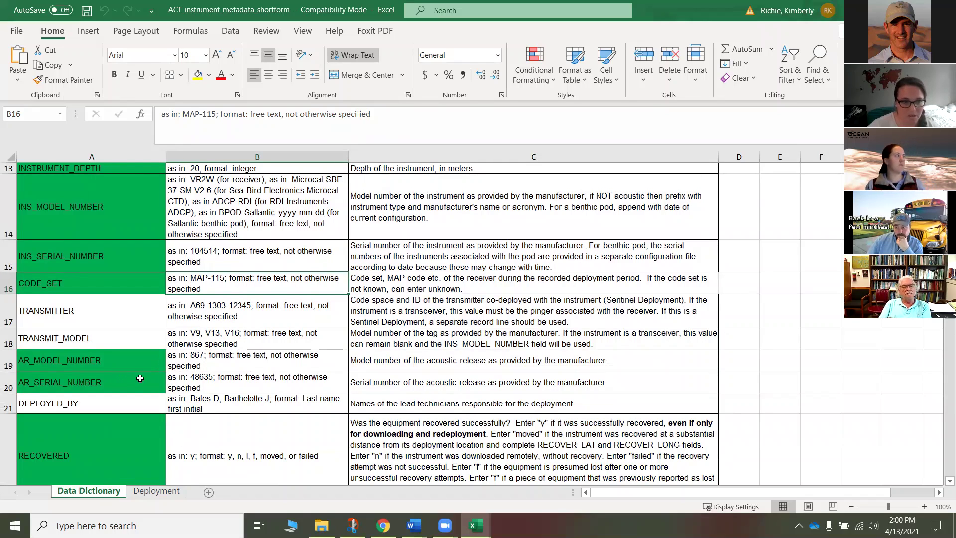
pyautogui.scroll(-1, 140, 378)
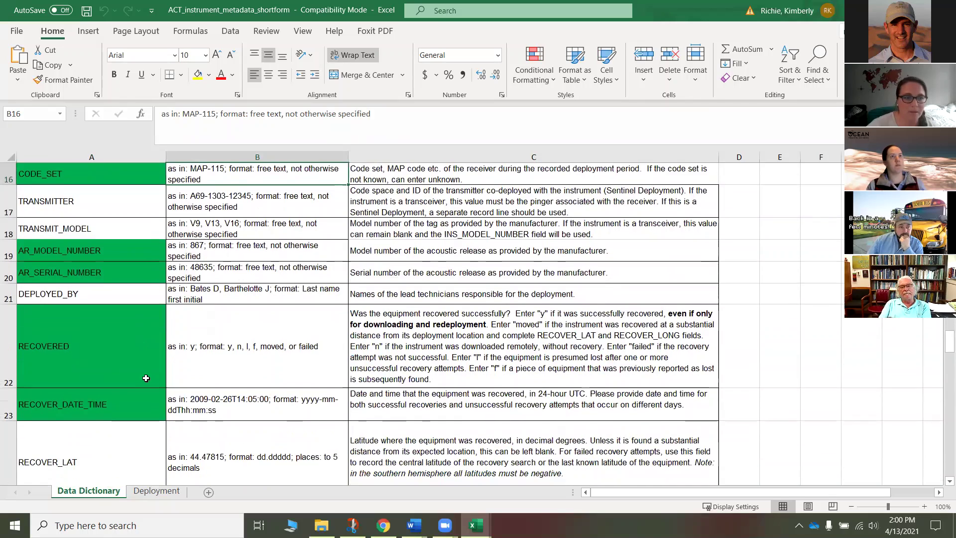
pyautogui.scroll(-1, 113, 335)
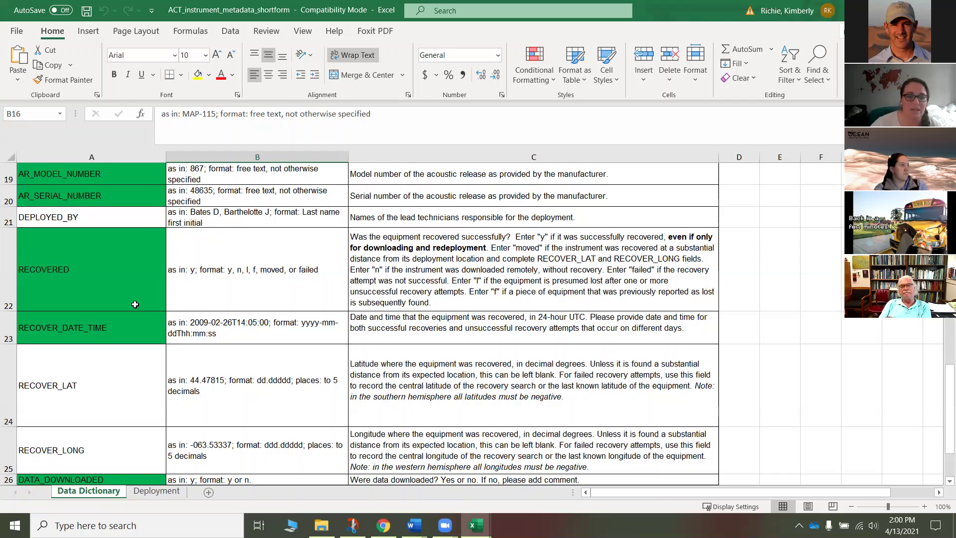
# Go to the Deployment sheet and inspect entry rows 5 and 6 and the first DEPLOY_DATE_TIME cell
pyautogui.click(154, 494)
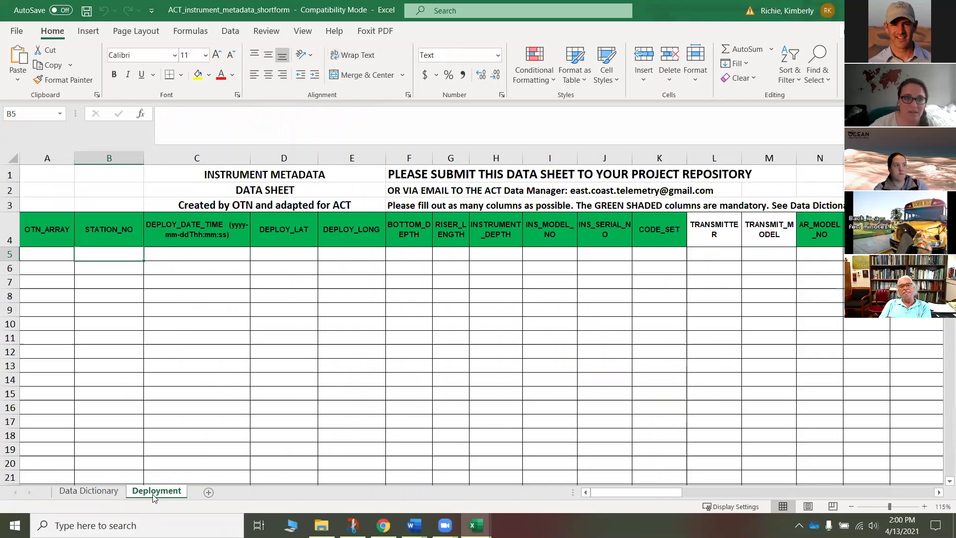
pyautogui.click(9, 253)
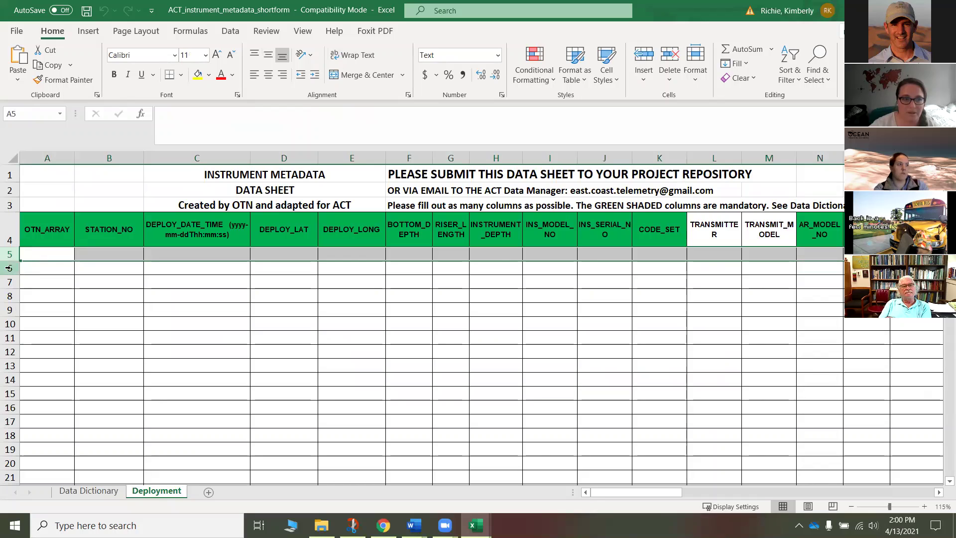
pyautogui.click(9, 267)
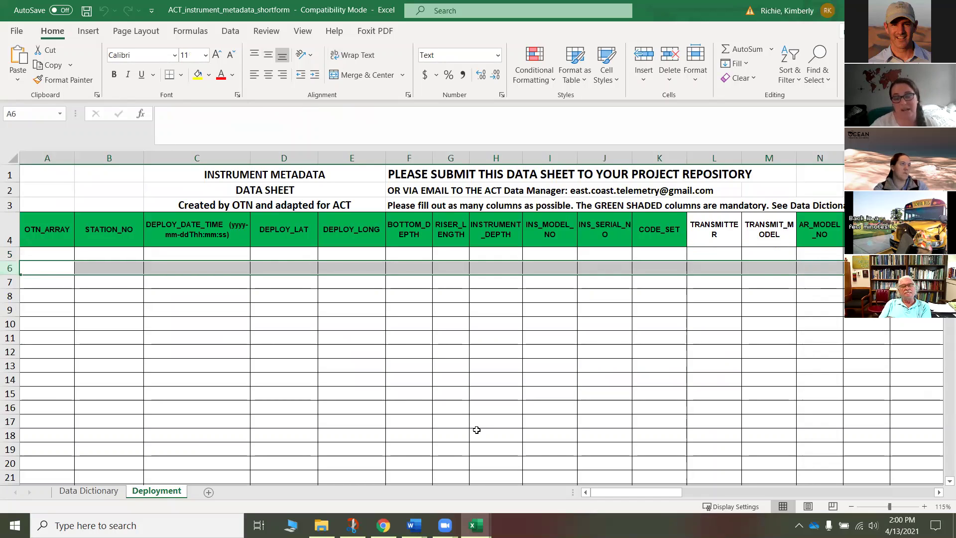
pyautogui.click(187, 254)
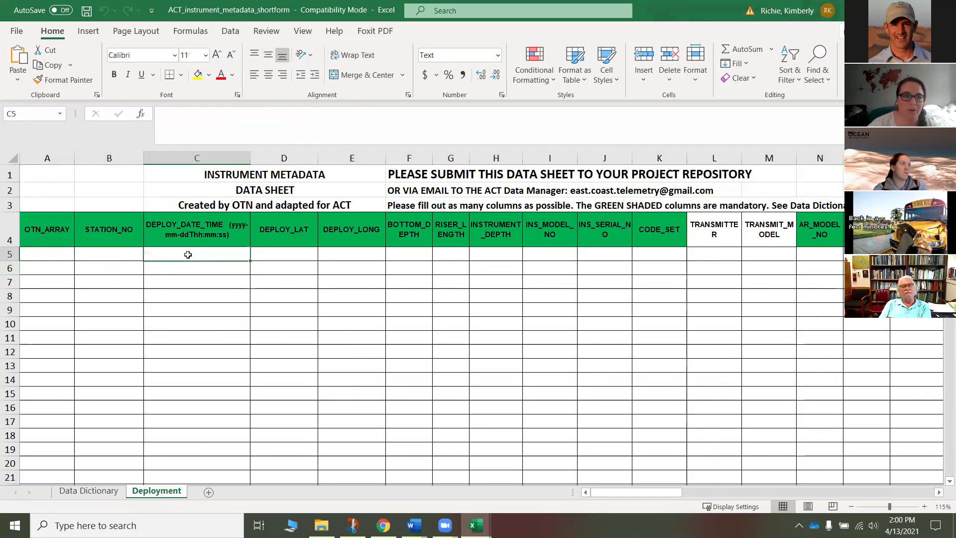
# Look over the Deployment sheet's columns through RECOVER_DATE_TIME and return to the DEPLOY_DATE_TIME cell in row 6
pyautogui.moveTo(657, 493); pyautogui.dragTo(715, 493)
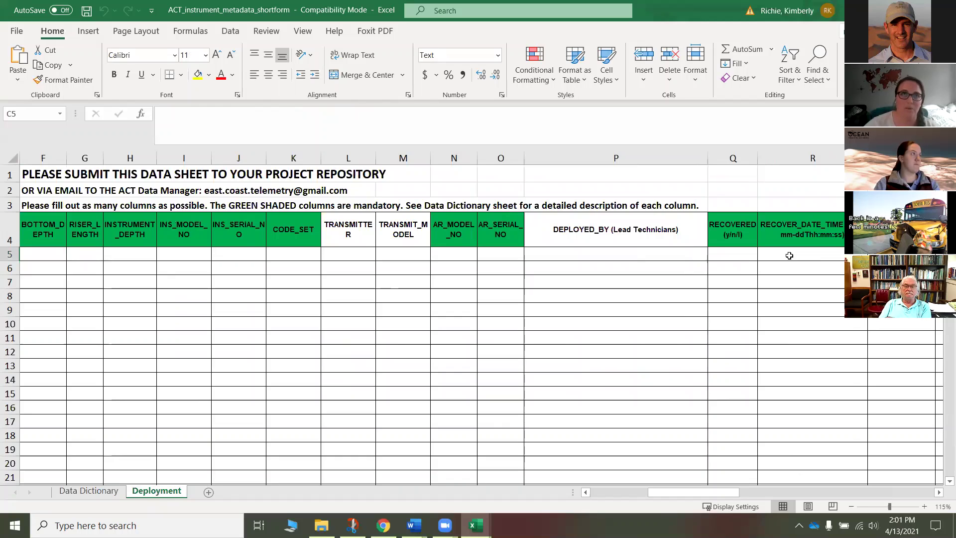
pyautogui.moveTo(700, 496); pyautogui.dragTo(625, 495)
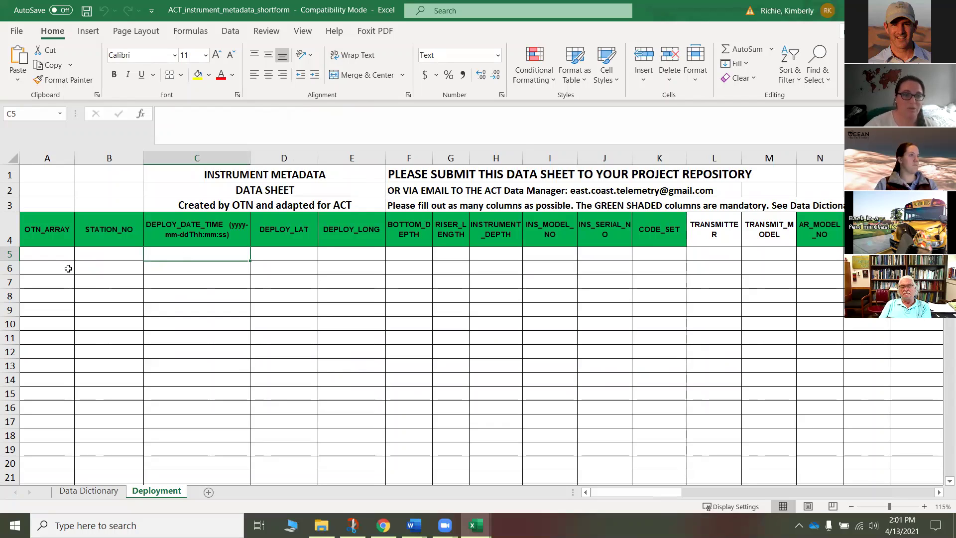
pyautogui.click(204, 272)
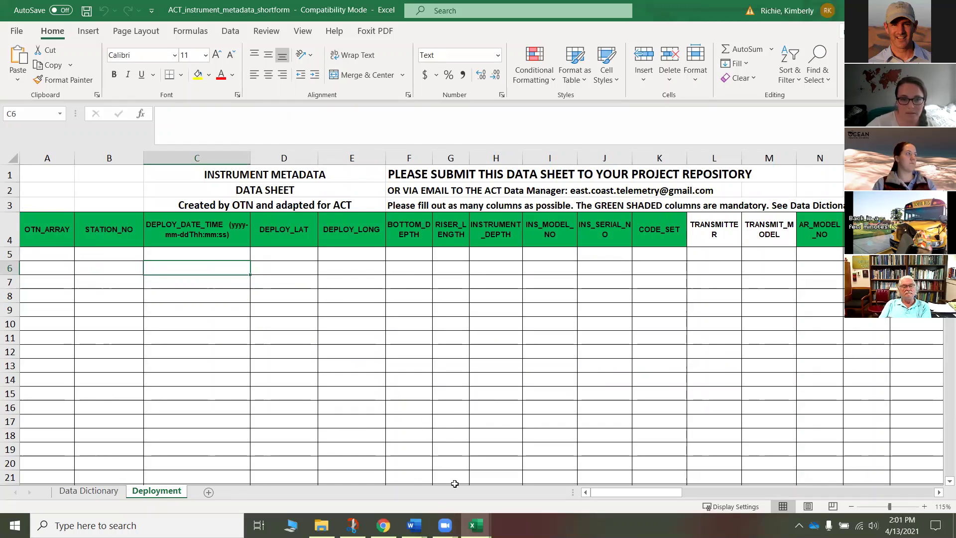
# Open the Data Dictionary sheet of ACT_instrument_metadata_shortform and examine the definitions from RECOVERED through FILENAME
pyautogui.click(476, 525)
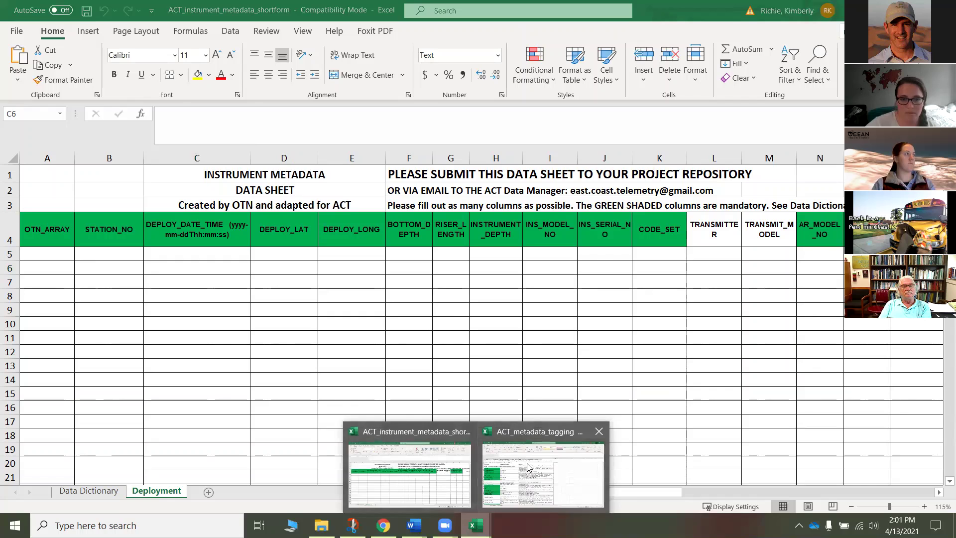
pyautogui.click(410, 471)
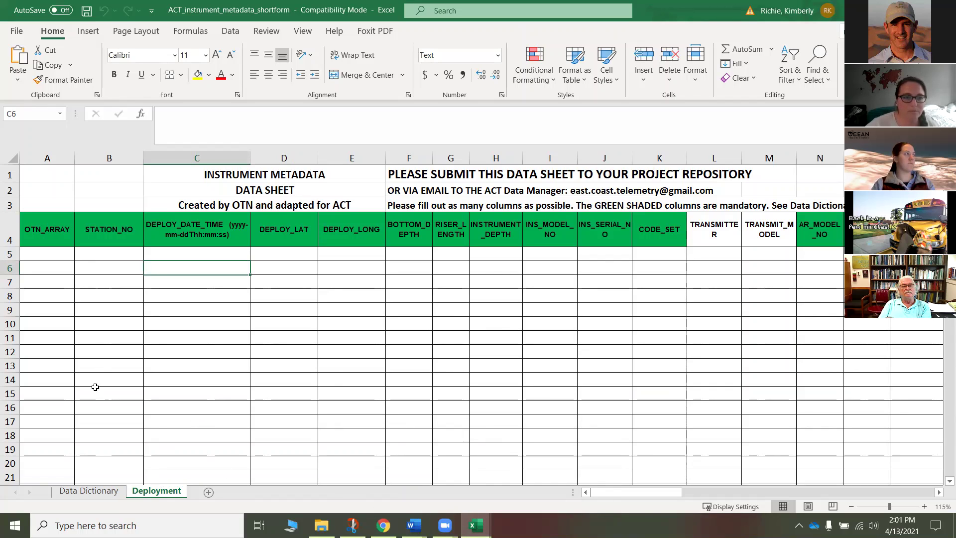
pyautogui.click(88, 490)
pyautogui.scroll(-1, 175, 381)
pyautogui.scroll(-2, 176, 381)
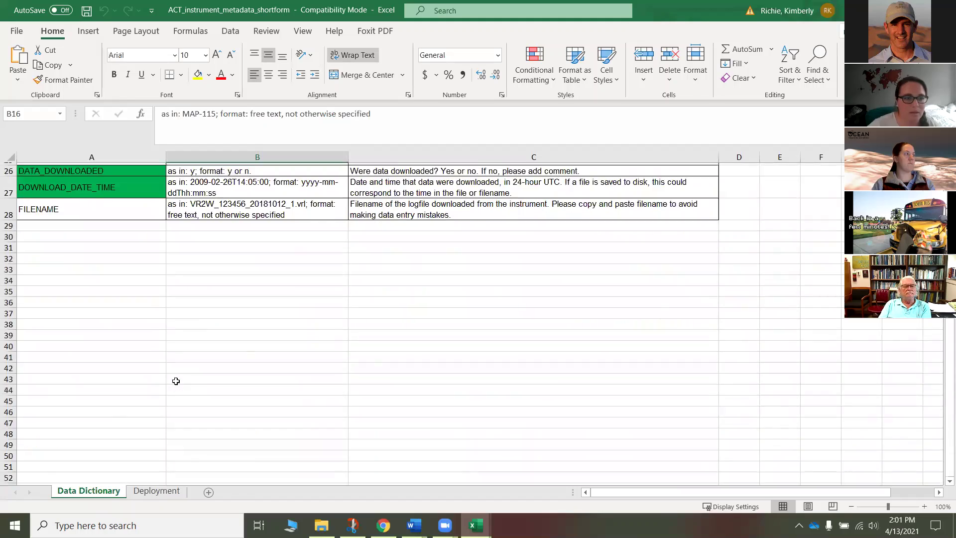
pyautogui.scroll(2, 176, 381)
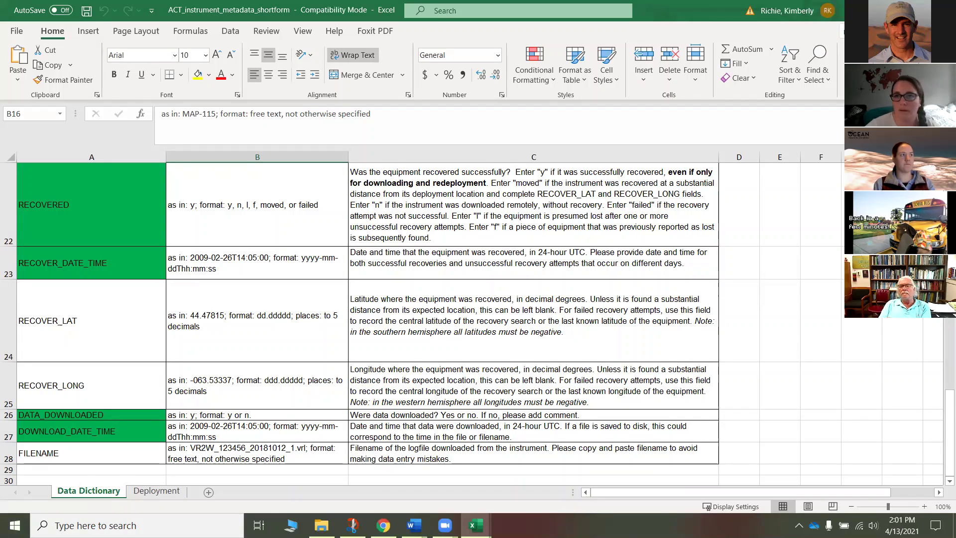
# Switch to the ACT_metadata_tagging workbook and inspect the TAG_ID_CODE definition in its Data Dictionary
pyautogui.moveTo(475, 525)
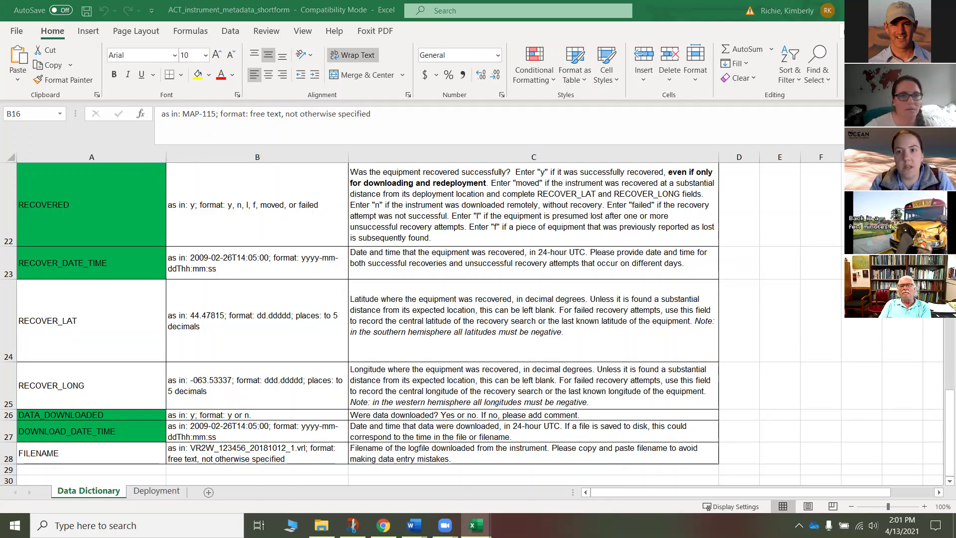
pyautogui.hotkey('alt', 'Tab')
pyautogui.click(822, 58)
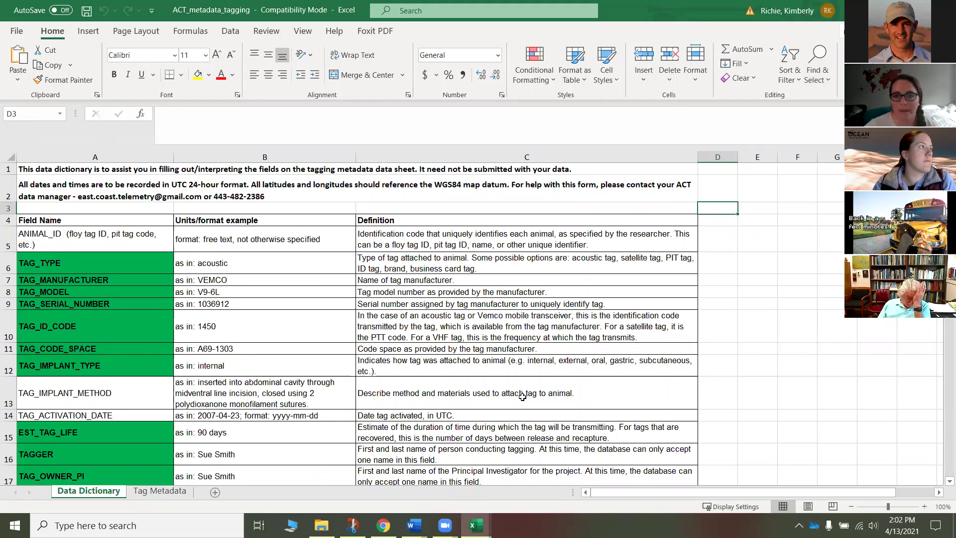
pyautogui.click(688, 337)
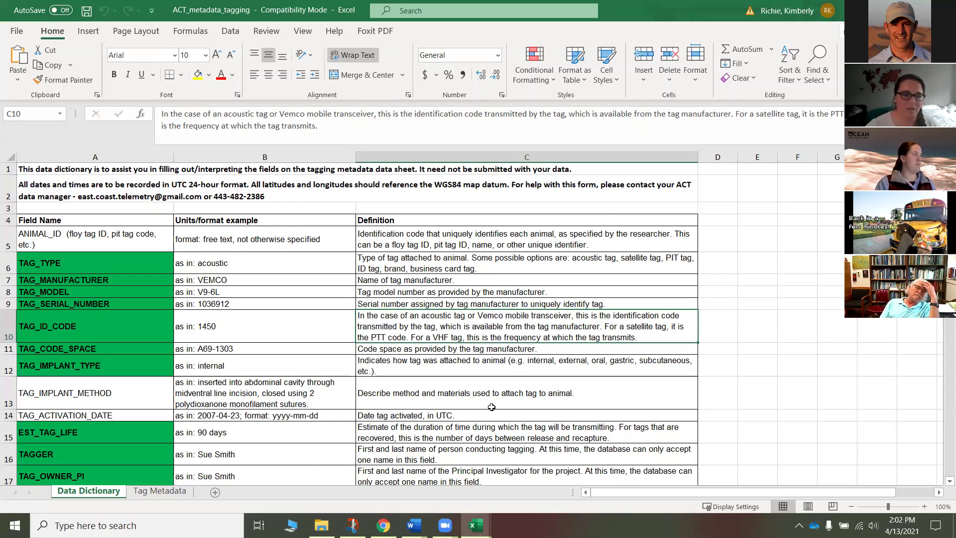
# Skim the tagging field definitions down to the age fields and return to the first tag fields
pyautogui.scroll(-3, 414, 347)
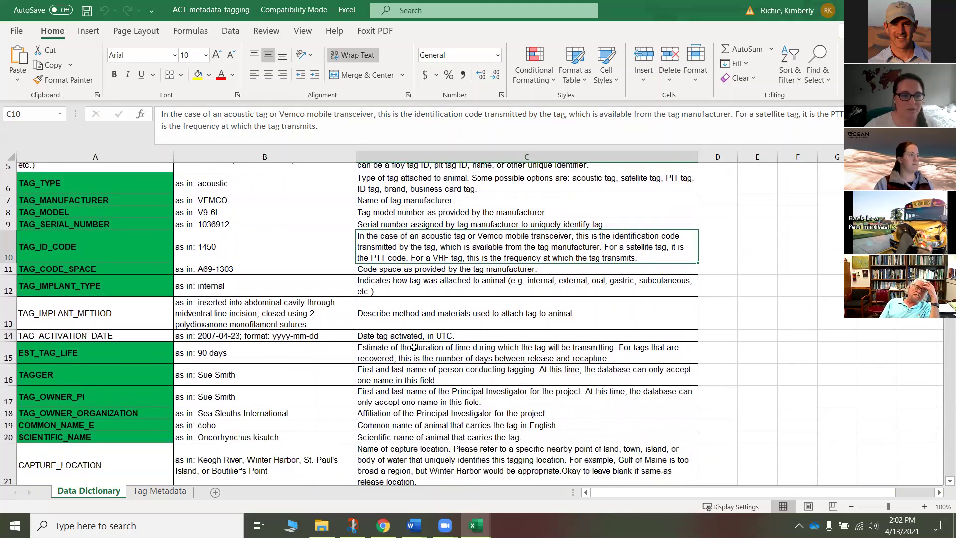
pyautogui.scroll(-1, 414, 347)
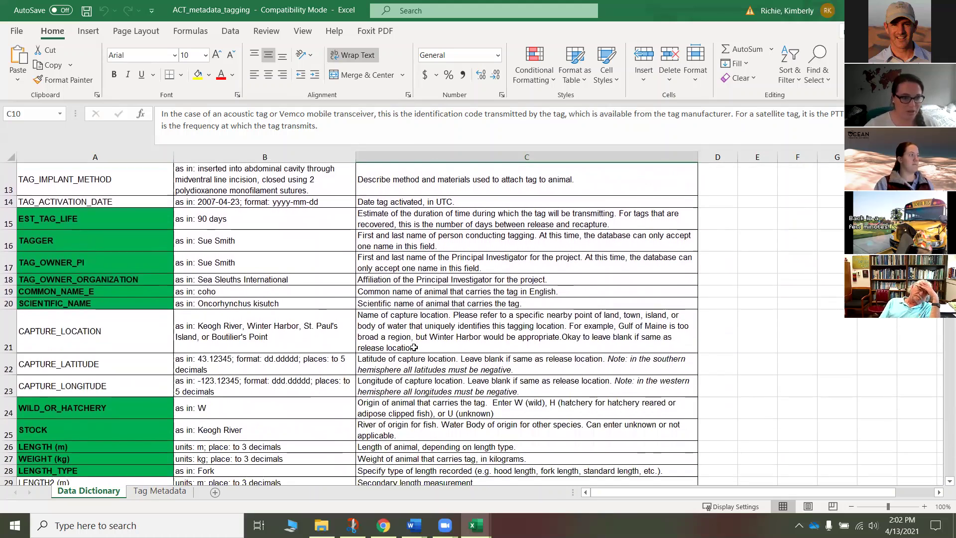
pyautogui.scroll(-1, 414, 347)
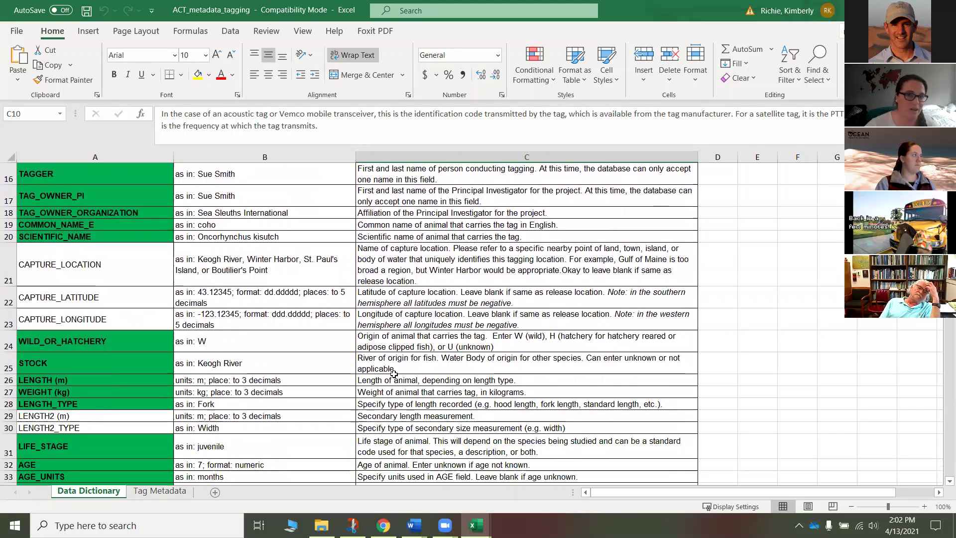
pyautogui.scroll(1, 394, 374)
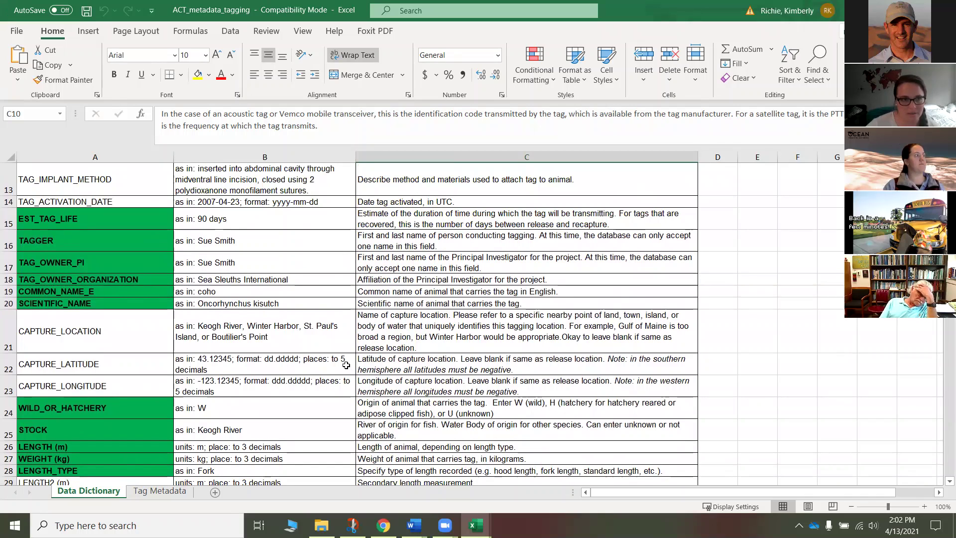
pyautogui.scroll(3, 346, 365)
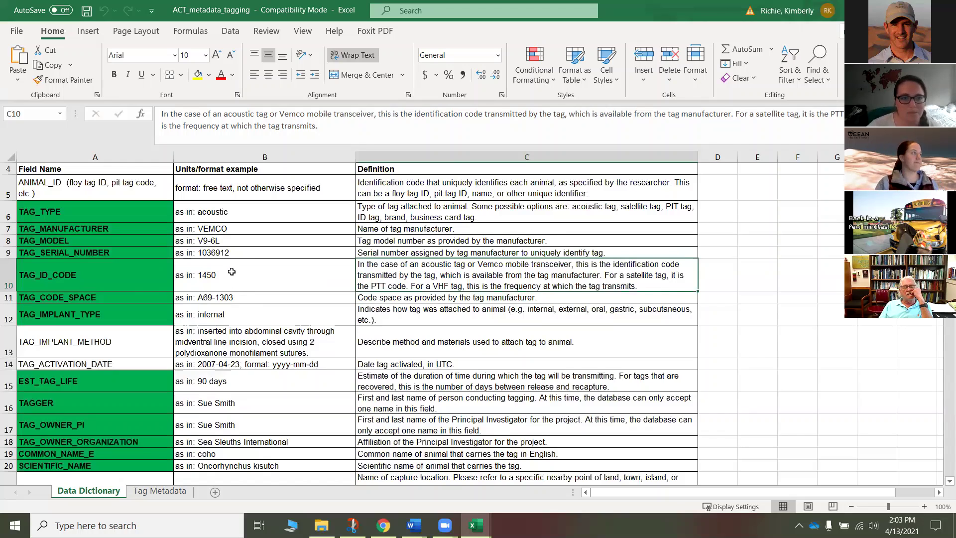
# Inspect the format examples for TAG_IMPLANT_TYPE and EST_TAG_LIFE
pyautogui.click(258, 314)
pyautogui.scroll(-1, 268, 362)
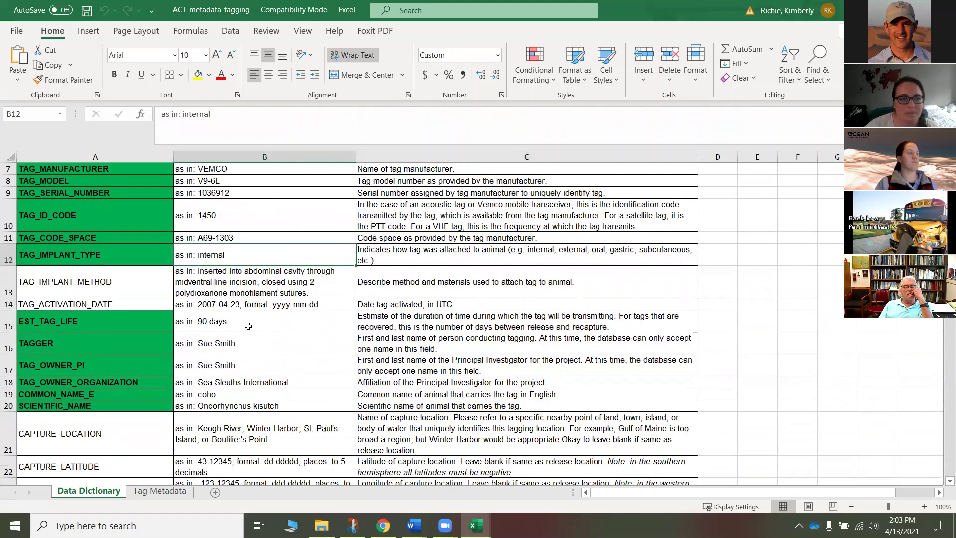
pyautogui.click(248, 326)
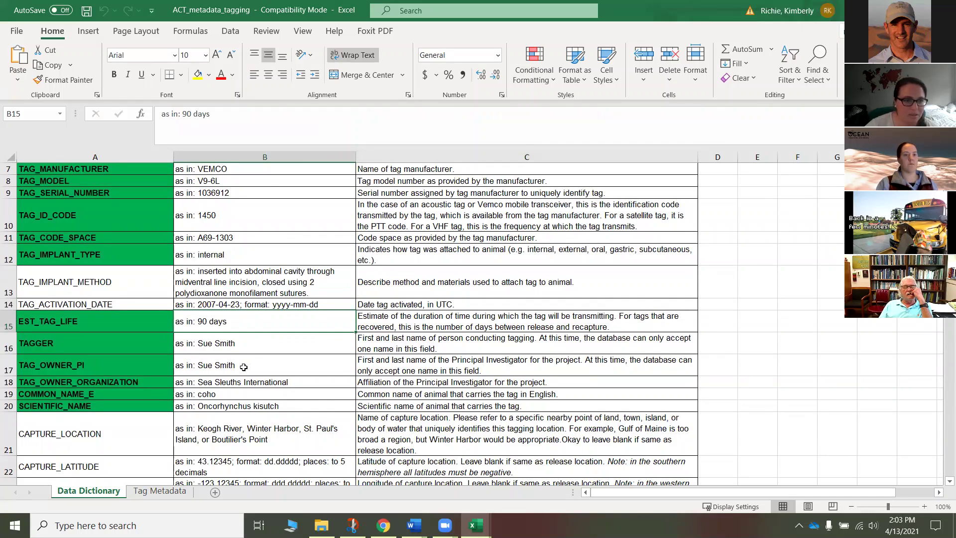
# Review the tagging definitions from the tagger and capture fields through the animal measurements to the release fields
pyautogui.scroll(-3, 235, 385)
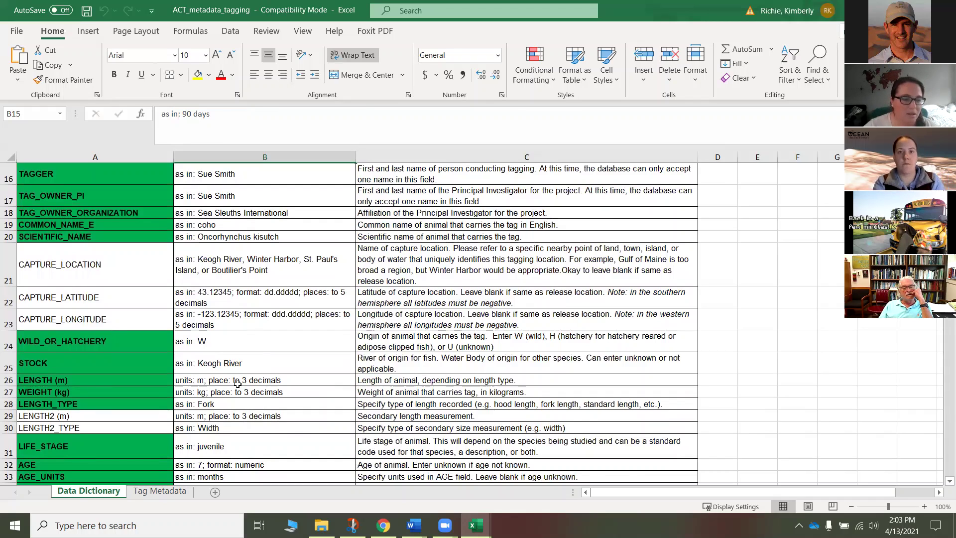
pyautogui.scroll(-1, 238, 384)
pyautogui.scroll(-1, 238, 384)
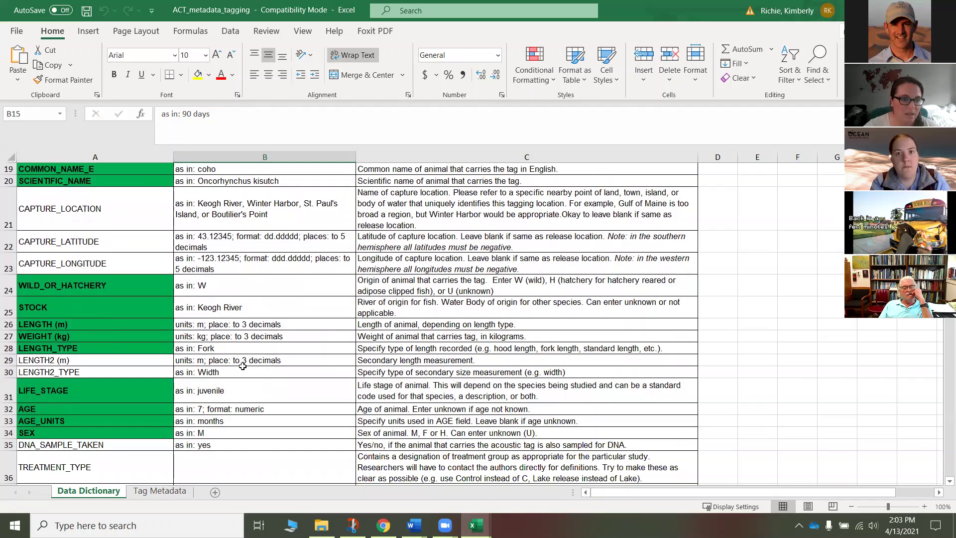
pyautogui.scroll(-3, 243, 366)
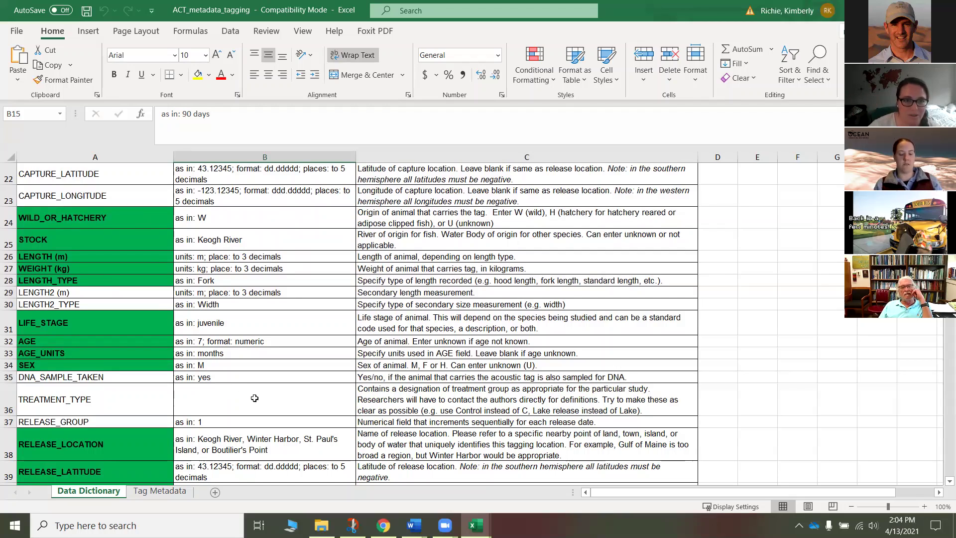
pyautogui.scroll(-2, 254, 397)
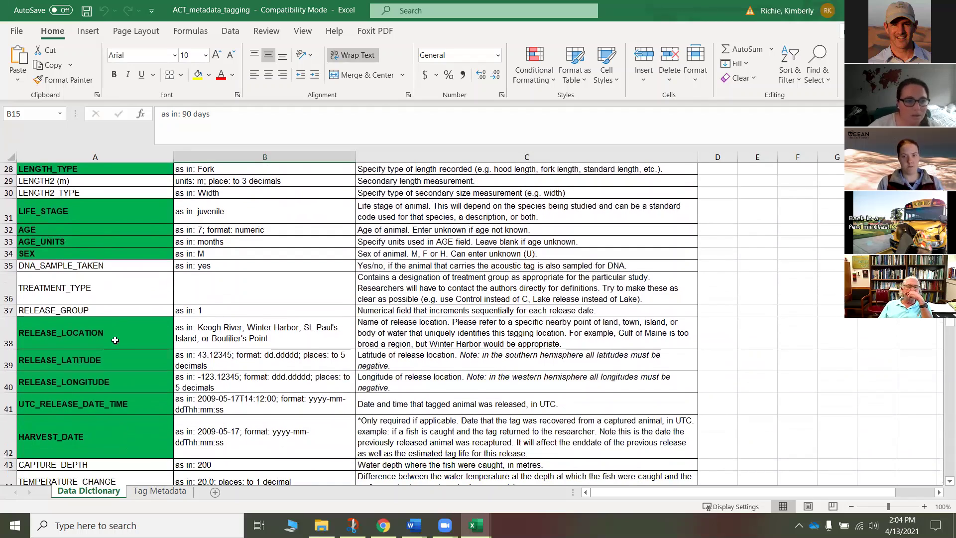
pyautogui.scroll(-1, 140, 360)
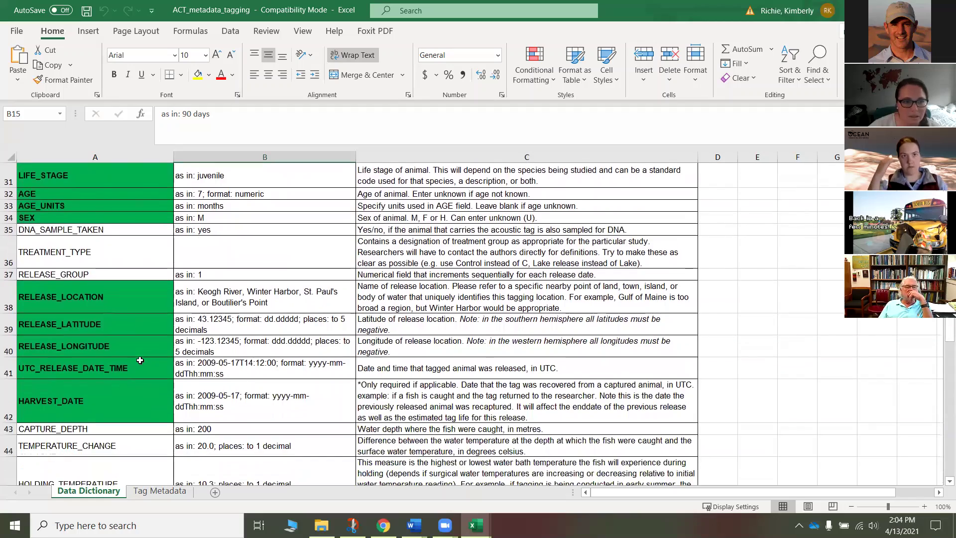
# Glance over the holding and surgery fields and return to inspect the HARVEST_DATE entry
pyautogui.scroll(-3, 139, 360)
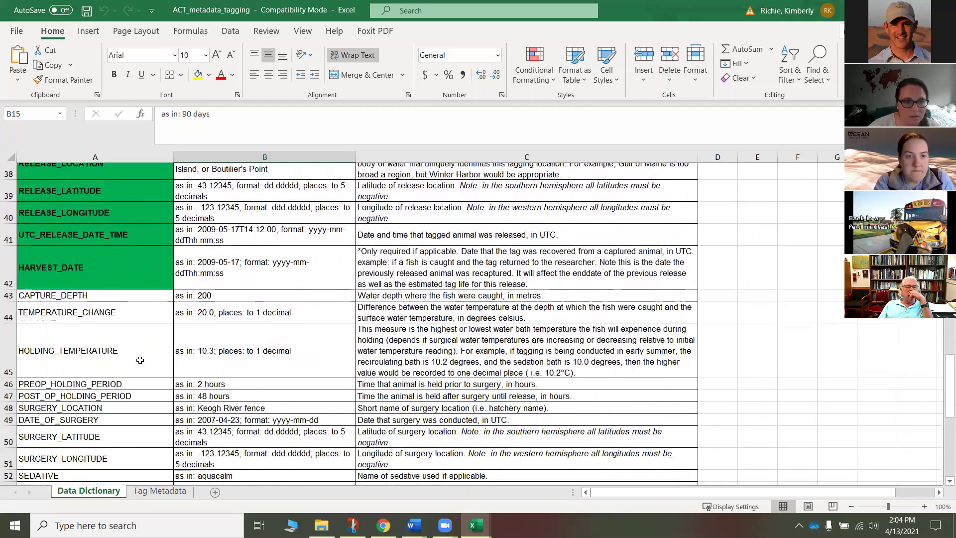
pyautogui.scroll(-1, 140, 360)
pyautogui.scroll(2, 144, 360)
pyautogui.click(150, 360)
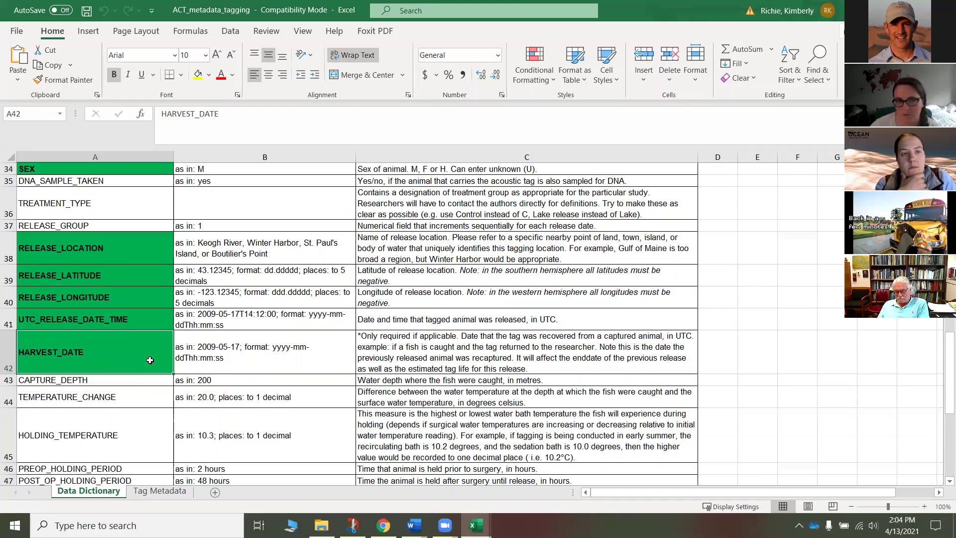
# Review the optional surgery and anaesthetic fields down to COMMENTS and return to the start of the tagging Data Dictionary
pyautogui.scroll(-3, 150, 360)
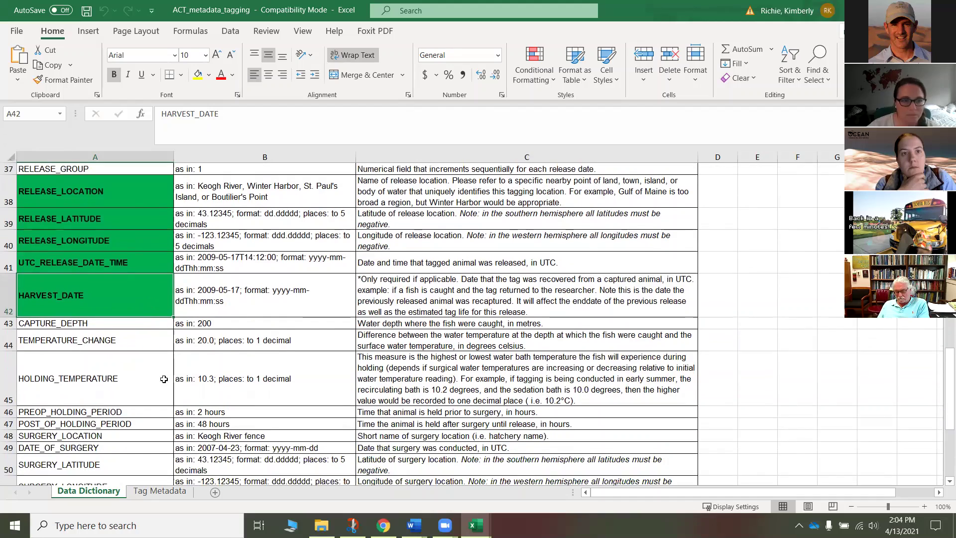
pyautogui.scroll(-1, 176, 368)
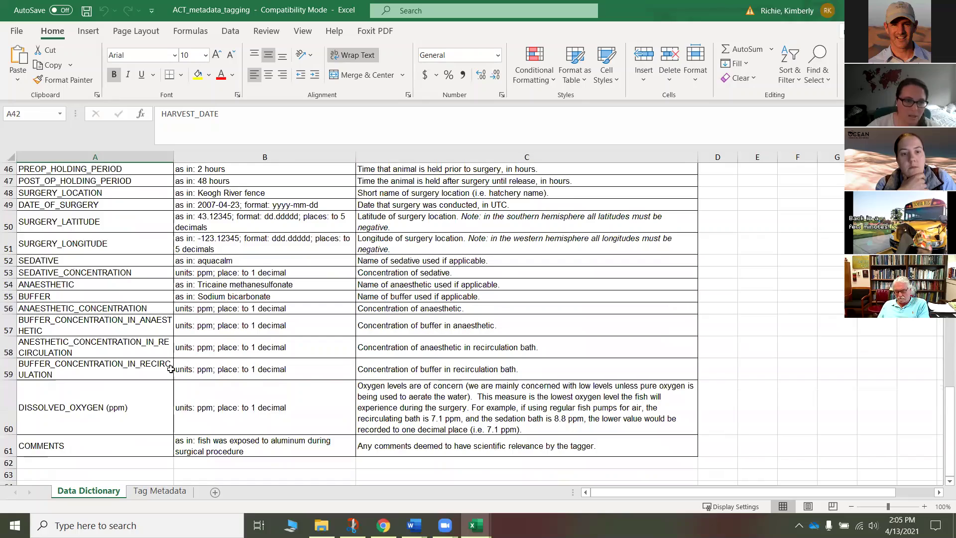
pyautogui.scroll(4, 171, 369)
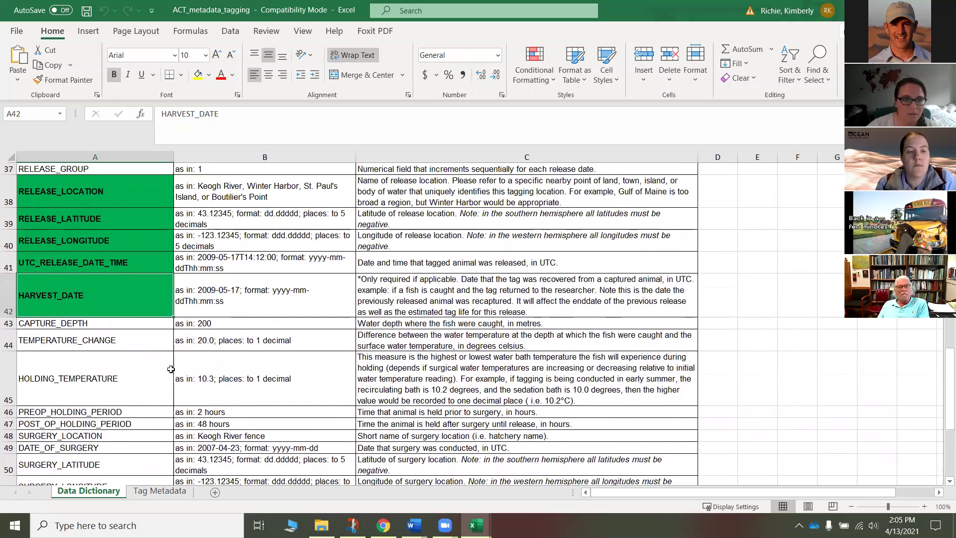
pyautogui.scroll(4, 171, 369)
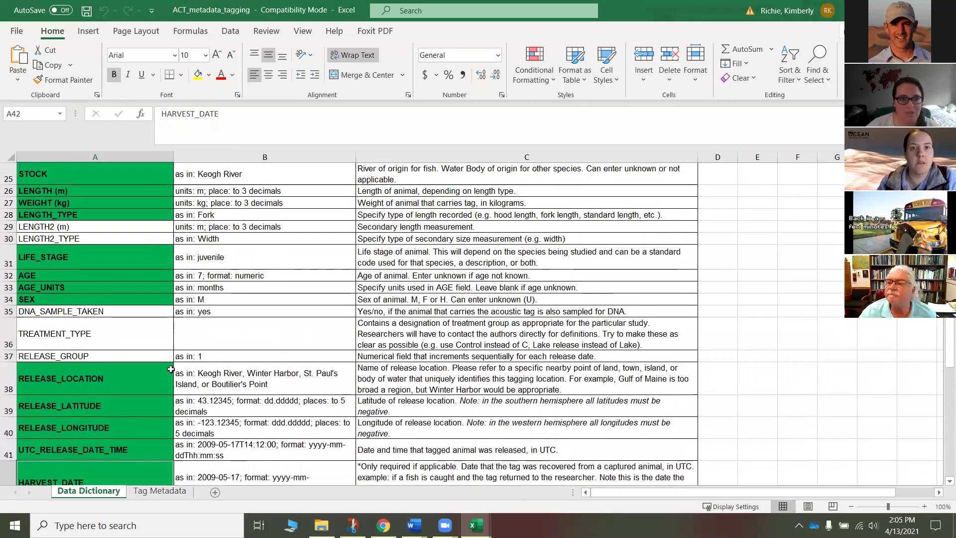
pyautogui.scroll(5, 171, 369)
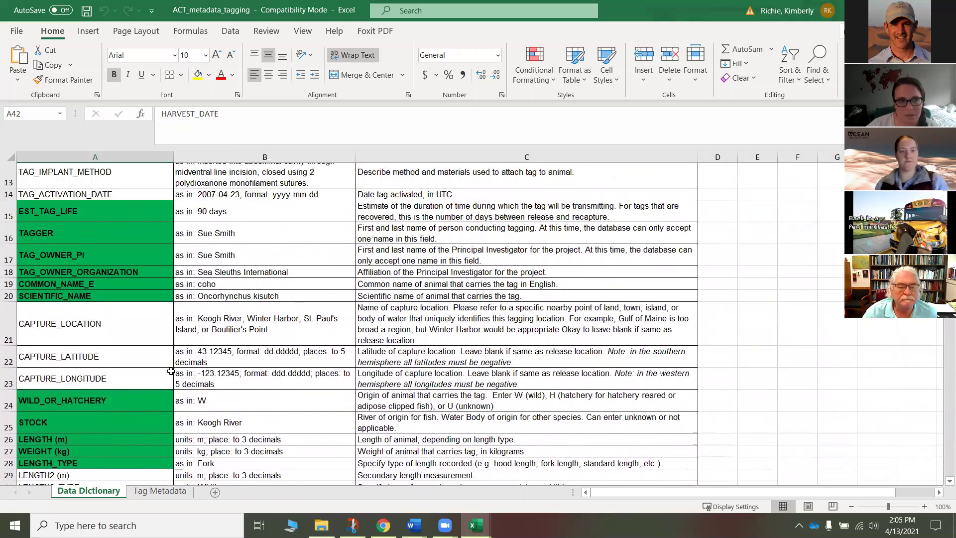
pyautogui.scroll(3, 171, 370)
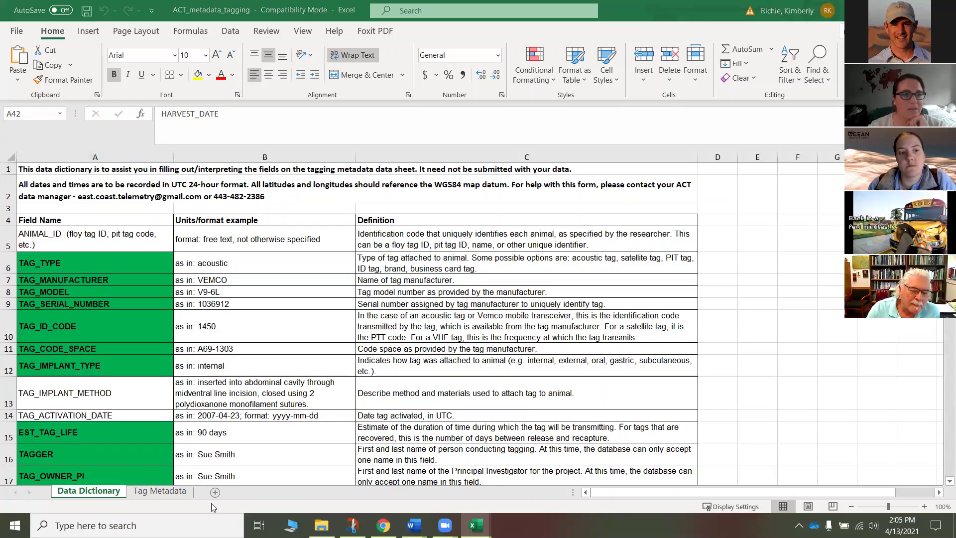
# Switch back to ACT_instrument_metadata_shortform and examine the Data Dictionary definitions from INSTRUMENT_DEPTH through RECOVERED
pyautogui.moveTo(477, 525)
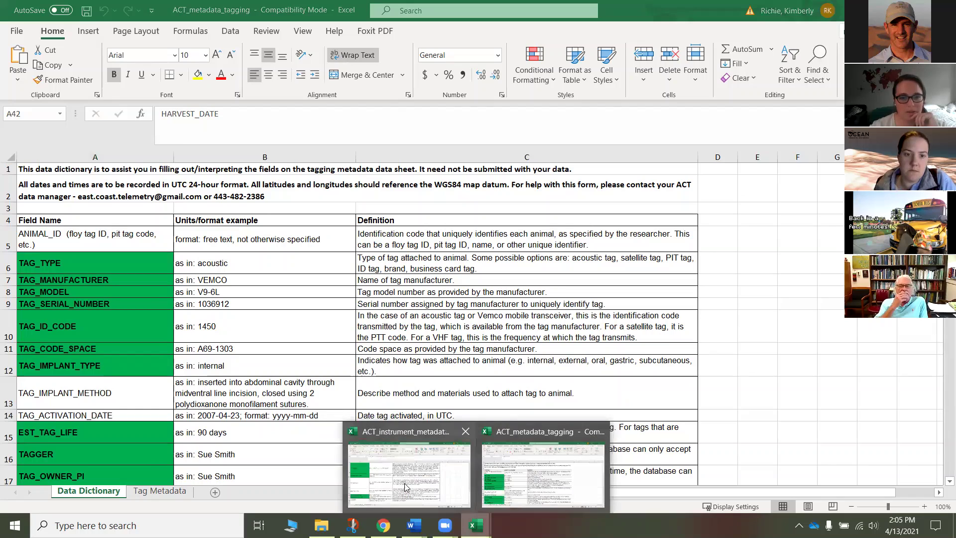
pyautogui.click(389, 462)
pyautogui.scroll(2, 346, 354)
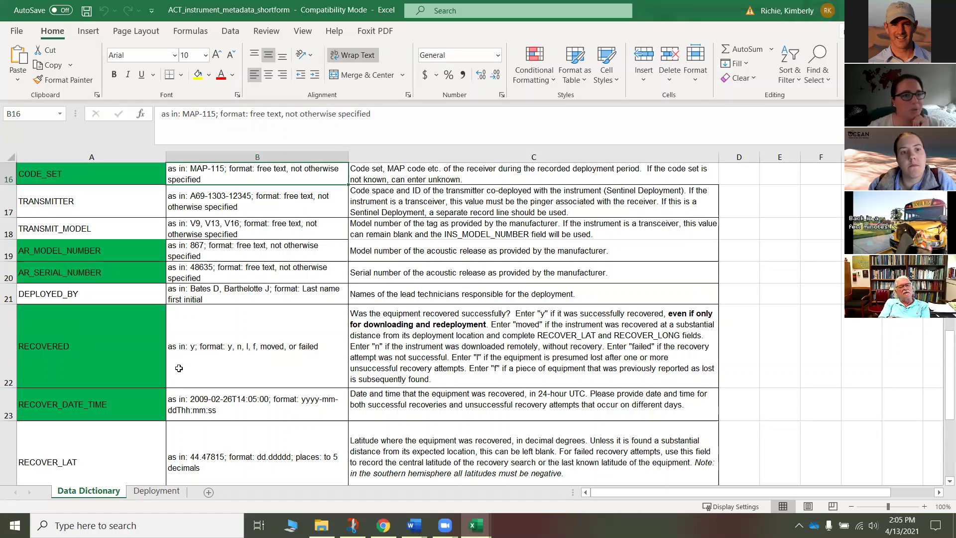
pyautogui.scroll(1, 179, 368)
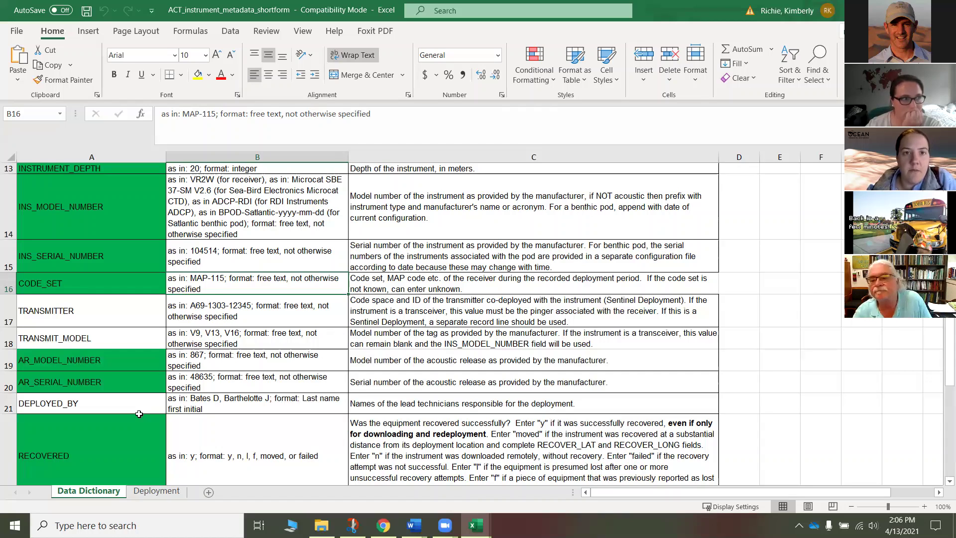
# Select the TRANSMITTER and TRANSMIT_MODEL field names together to point out the co-deployed transmitter fields
pyautogui.click(113, 305)
pyautogui.moveTo(113, 304); pyautogui.dragTo(117, 334)
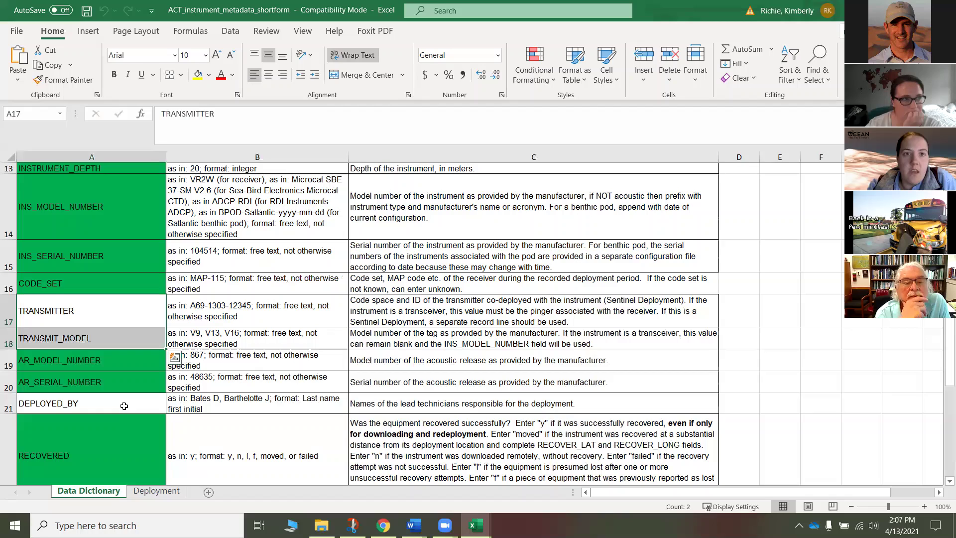
pyautogui.press('Escape')
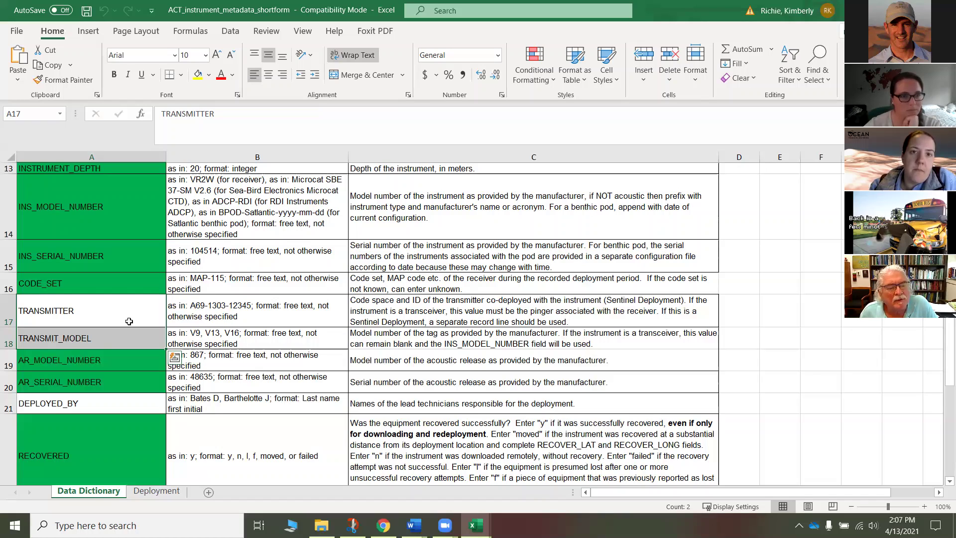
pyautogui.press('Escape')
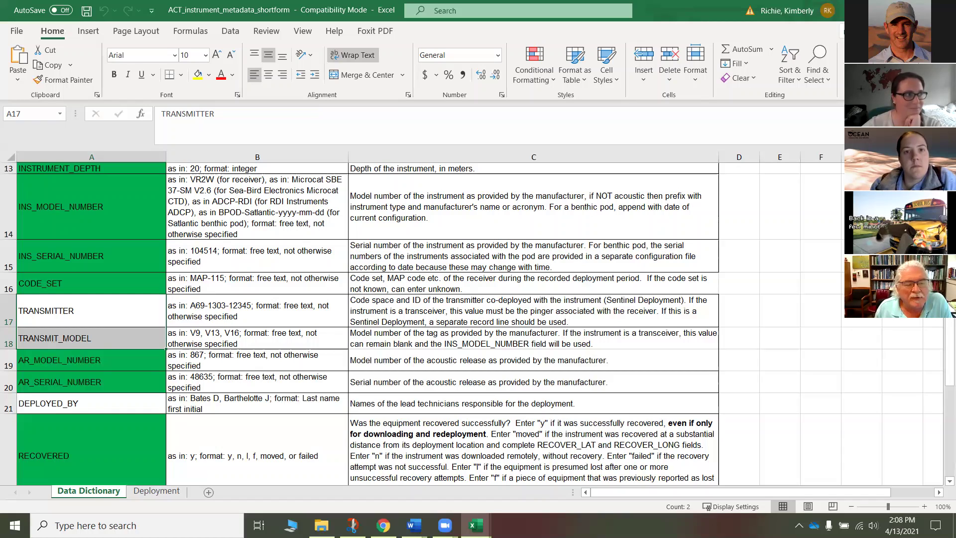
pyautogui.hotkey('ctrl', 'v')
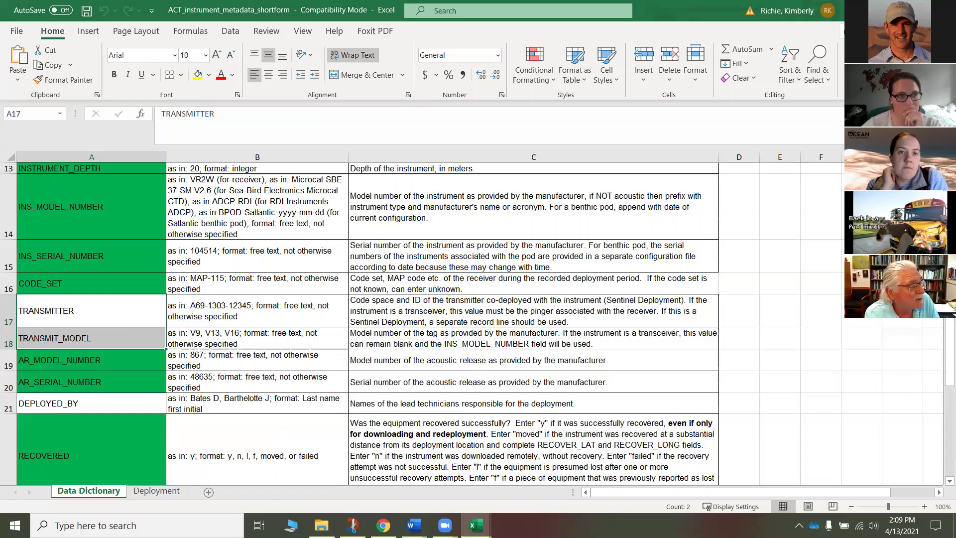
# Switch to the MATOS website in Chrome, return to its home page and open the Submit Data page
pyautogui.hotkey('alt', 'Tab')
pyautogui.hotkey('alt', 'Tab')
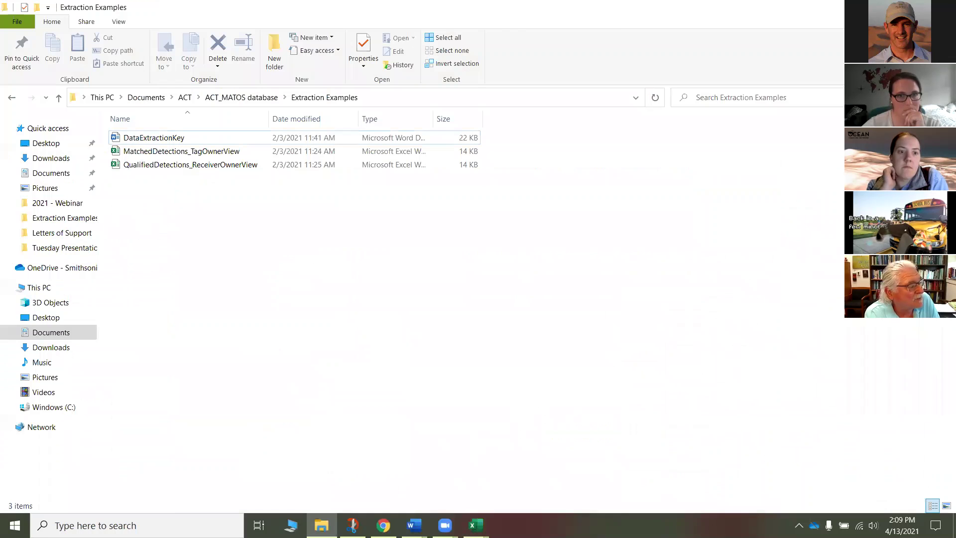
pyautogui.hotkey('alt', 'Tab')
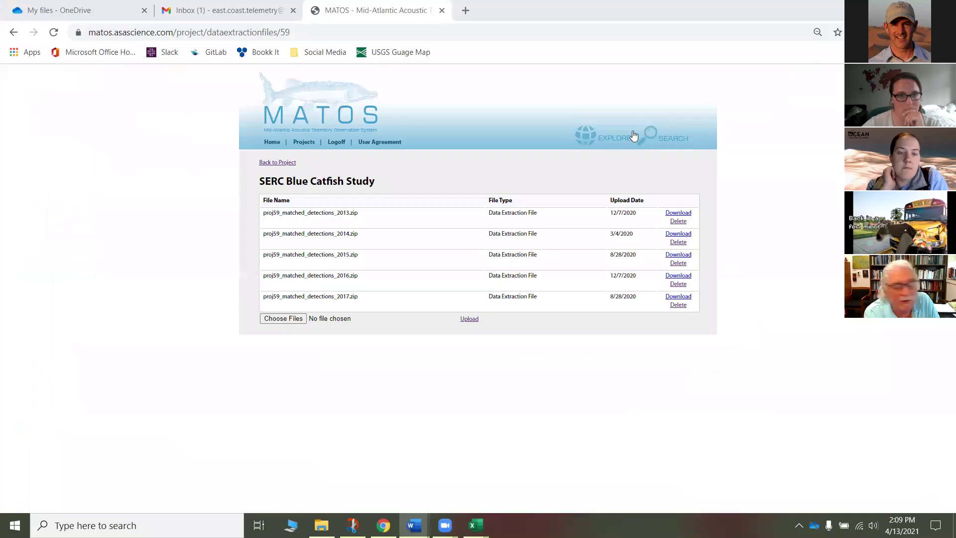
pyautogui.click(307, 143)
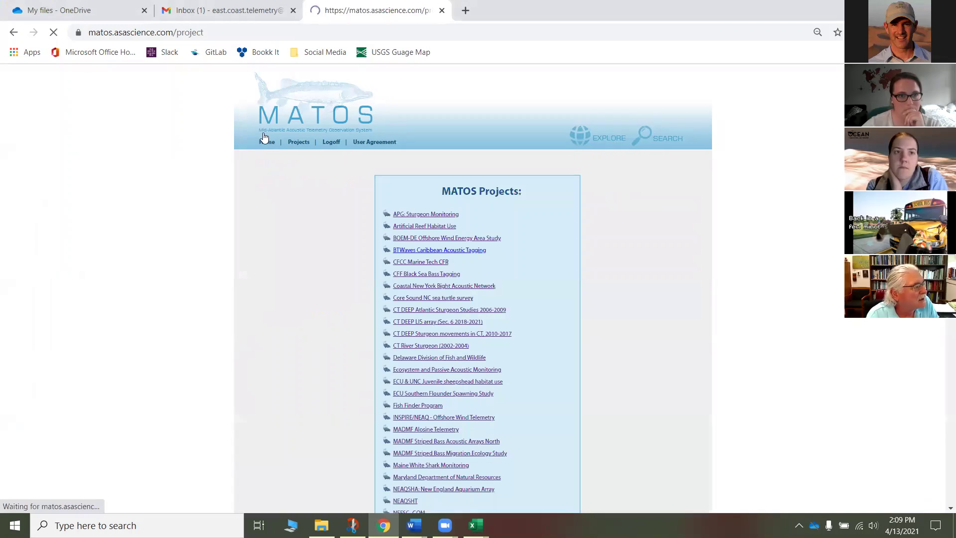
pyautogui.click(267, 143)
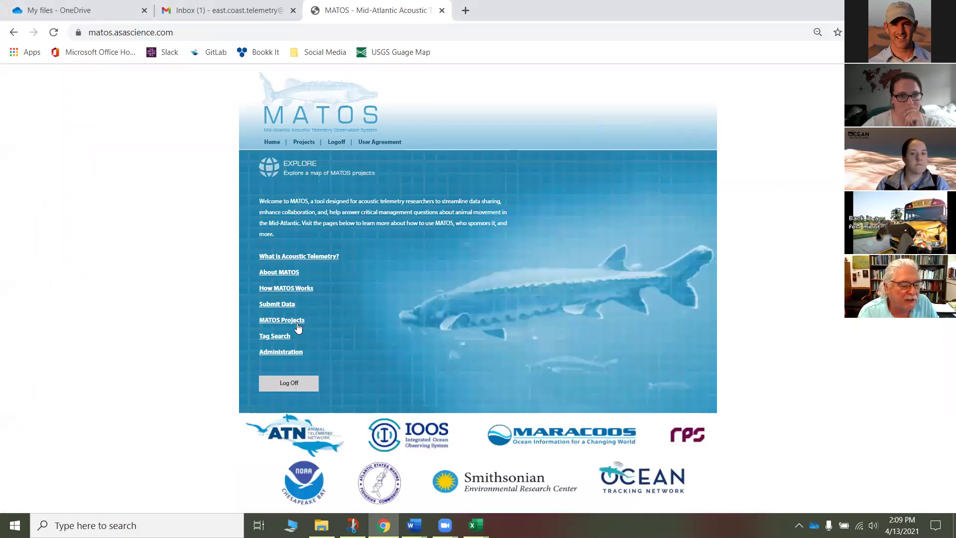
pyautogui.click(277, 304)
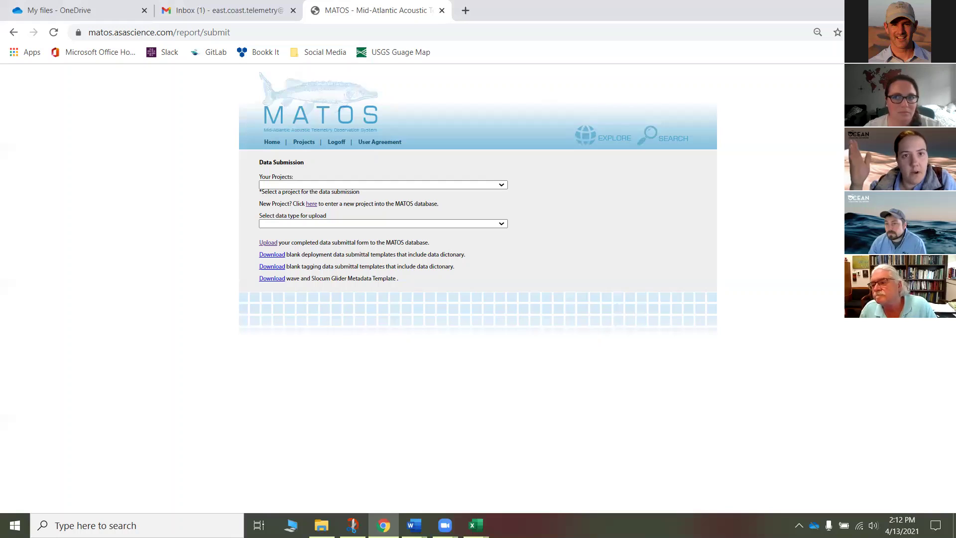
# Enlarge the browser zoom on the Data Submission page
pyautogui.hotkey('alt', 'f')
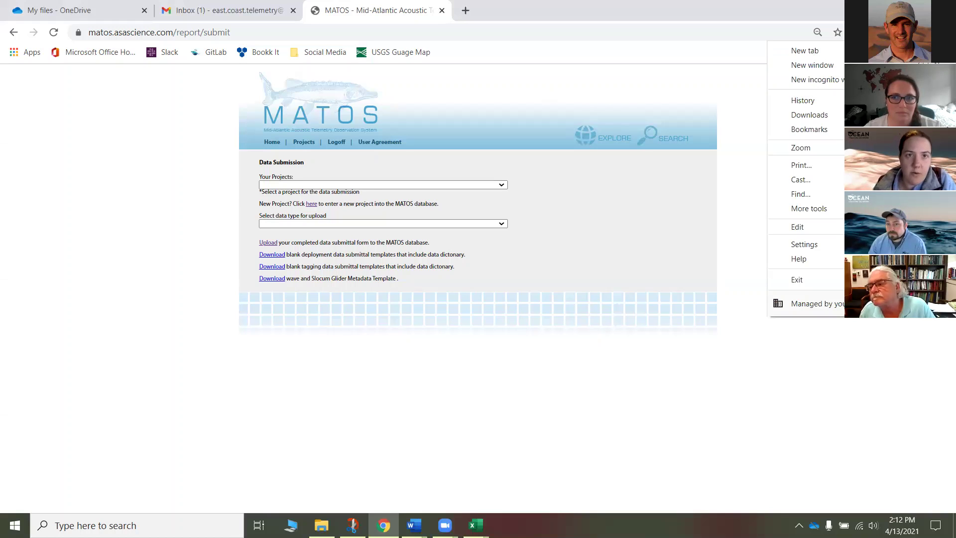
pyautogui.click(901, 147)
pyautogui.click(901, 147)
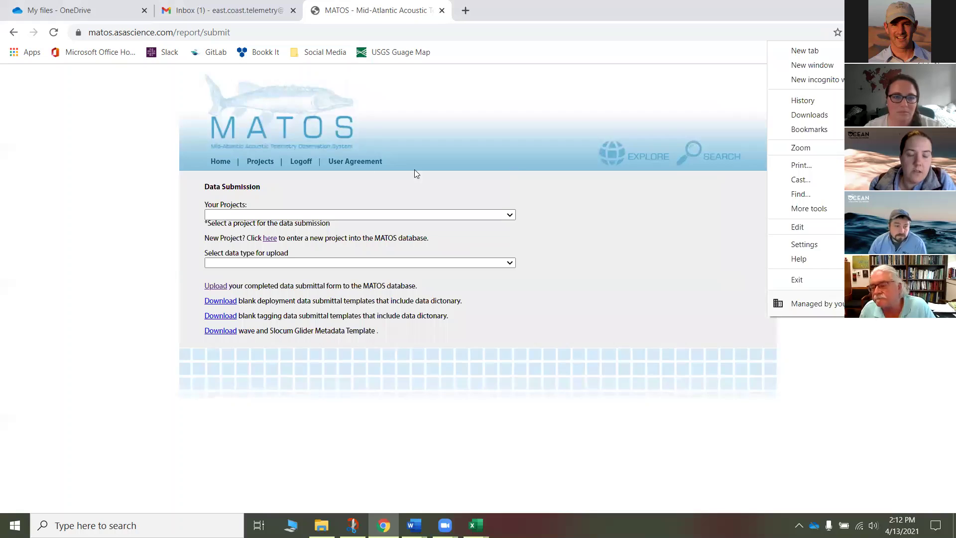
pyautogui.click(94, 102)
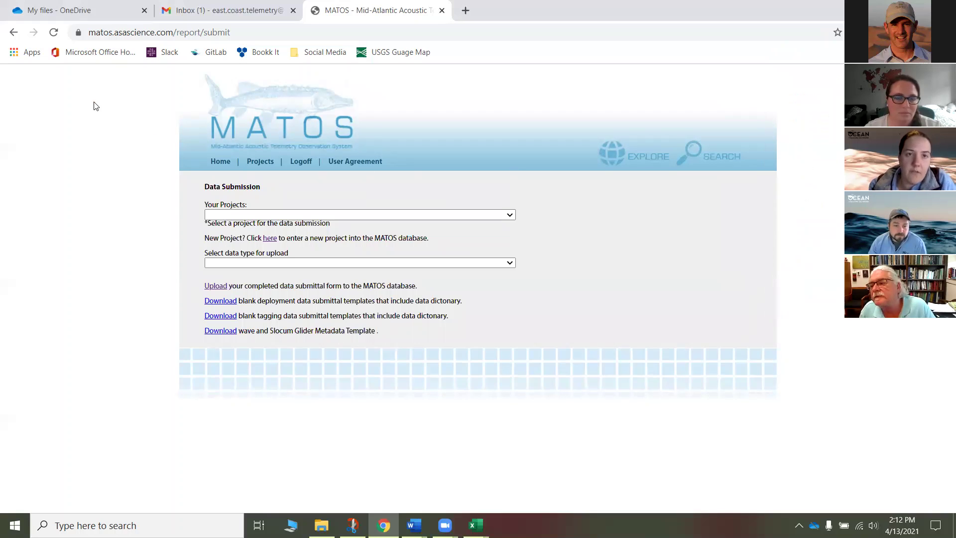
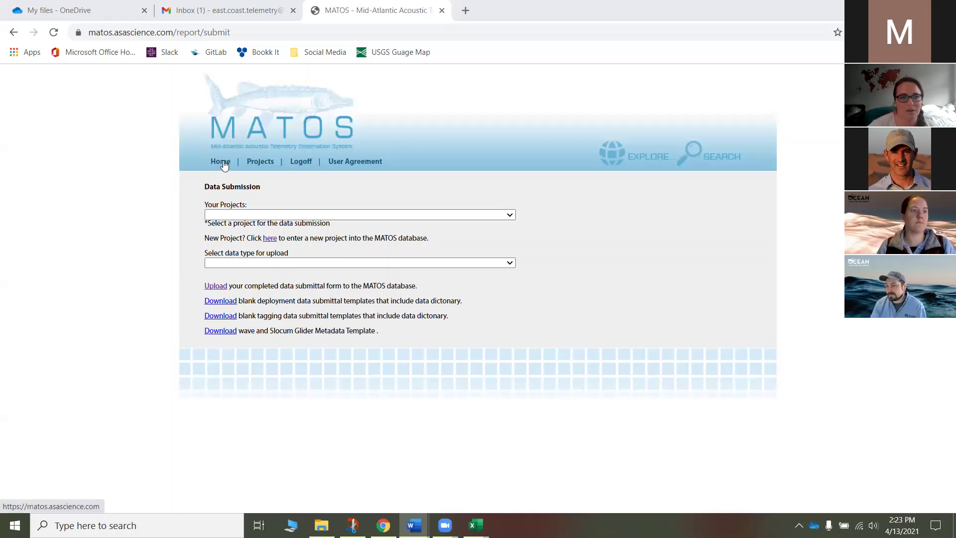
# Log off from MATOS and open the public Explore map of projects from the home page
pyautogui.click(302, 164)
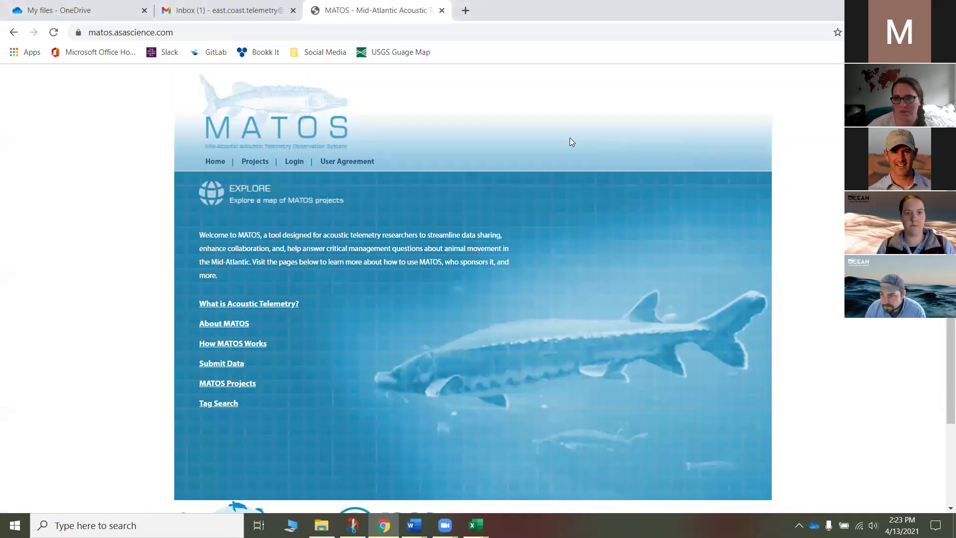
pyautogui.scroll(-1, 572, 142)
pyautogui.scroll(1, 570, 142)
pyautogui.scroll(-1, 571, 141)
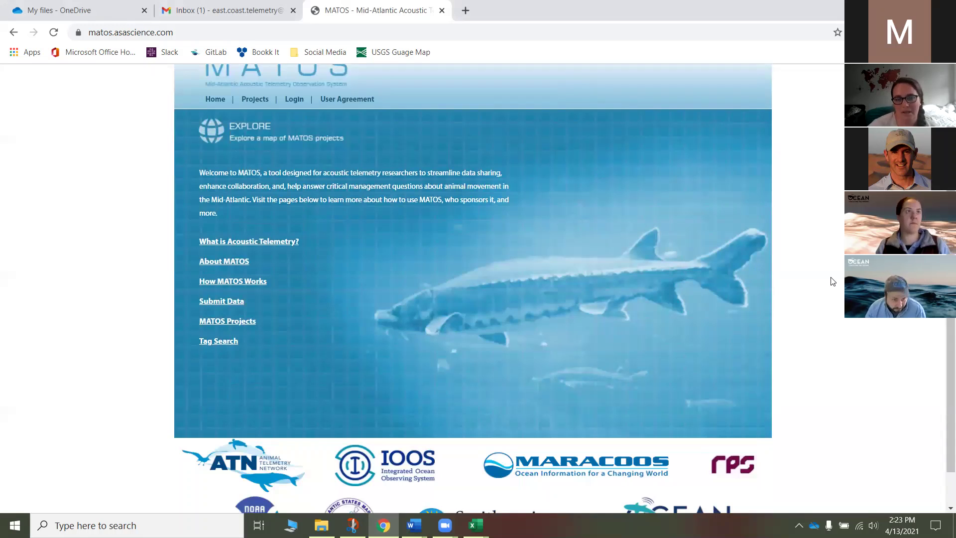
pyautogui.scroll(1, 605, 255)
pyautogui.scroll(1, 605, 255)
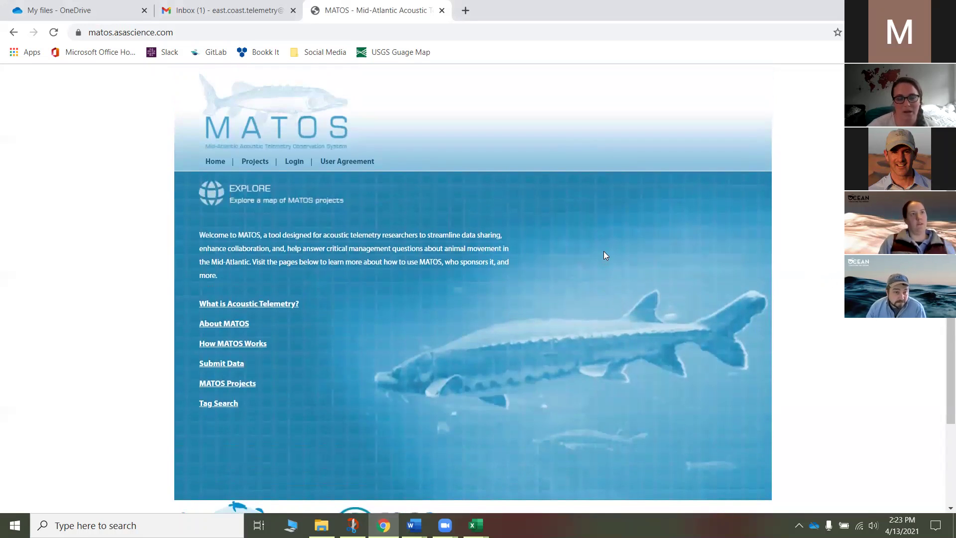
pyautogui.click(255, 202)
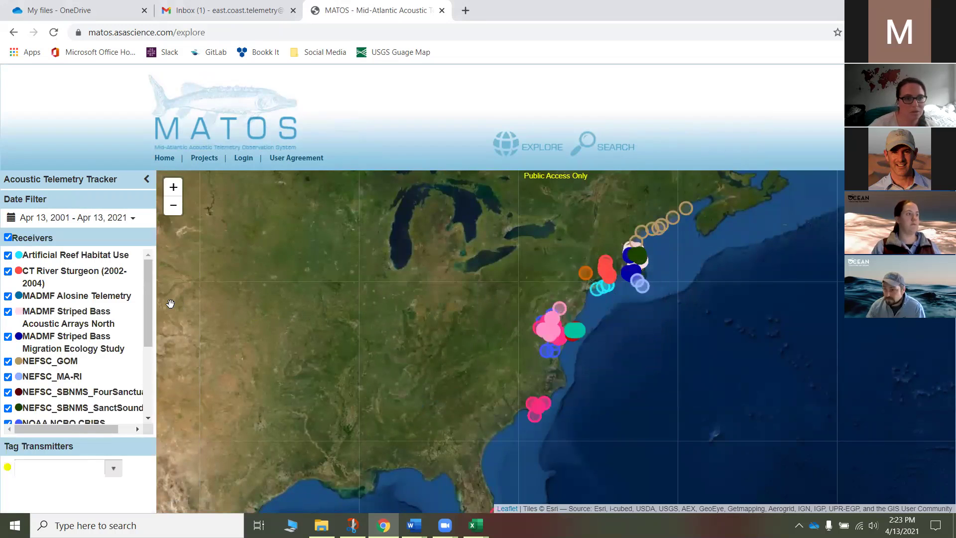
# Review the public receiver project list and inspect the details of a NEFSC_GOM receiver on the map
pyautogui.moveTo(145, 300); pyautogui.dragTo(139, 369)
pyautogui.moveTo(494, 274); pyautogui.dragTo(405, 283)
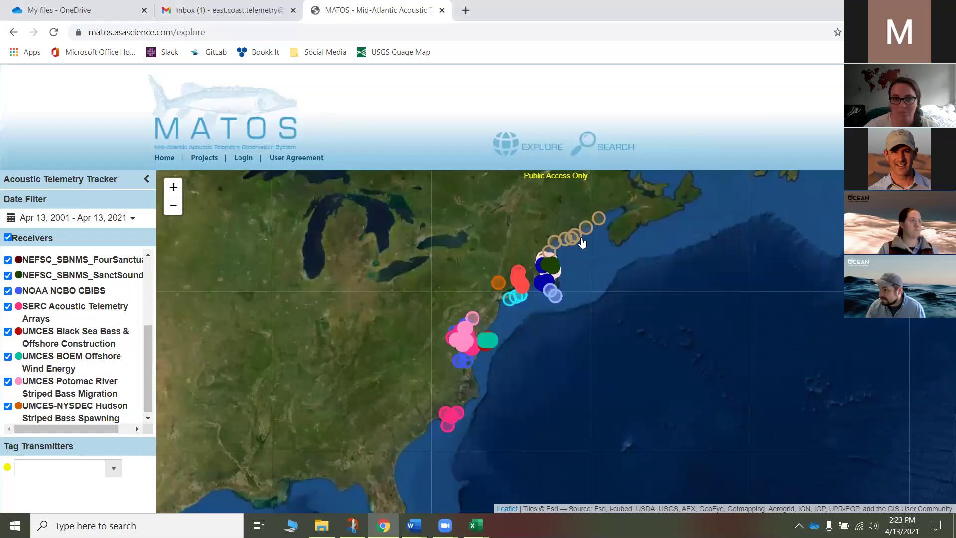
pyautogui.click(571, 241)
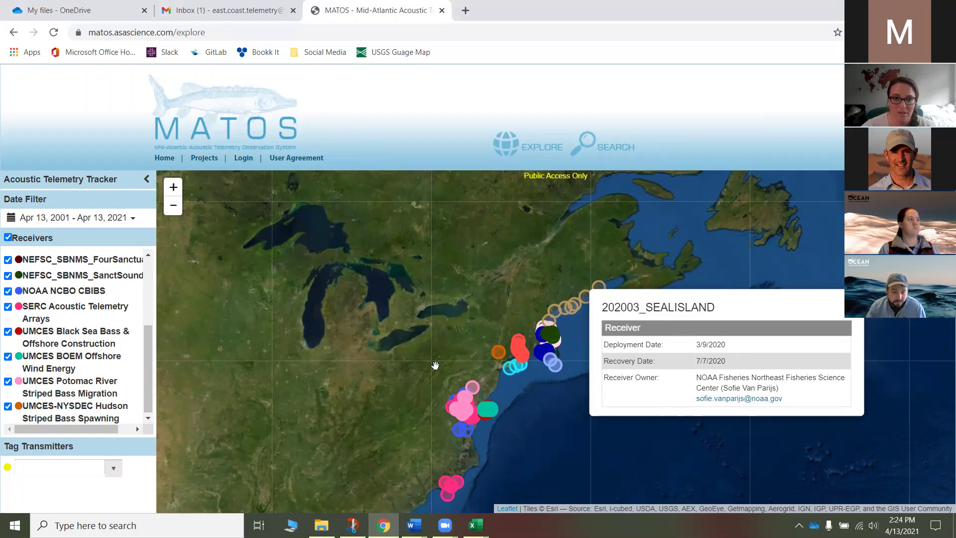
pyautogui.click(448, 355)
pyautogui.moveTo(448, 356); pyautogui.dragTo(448, 300)
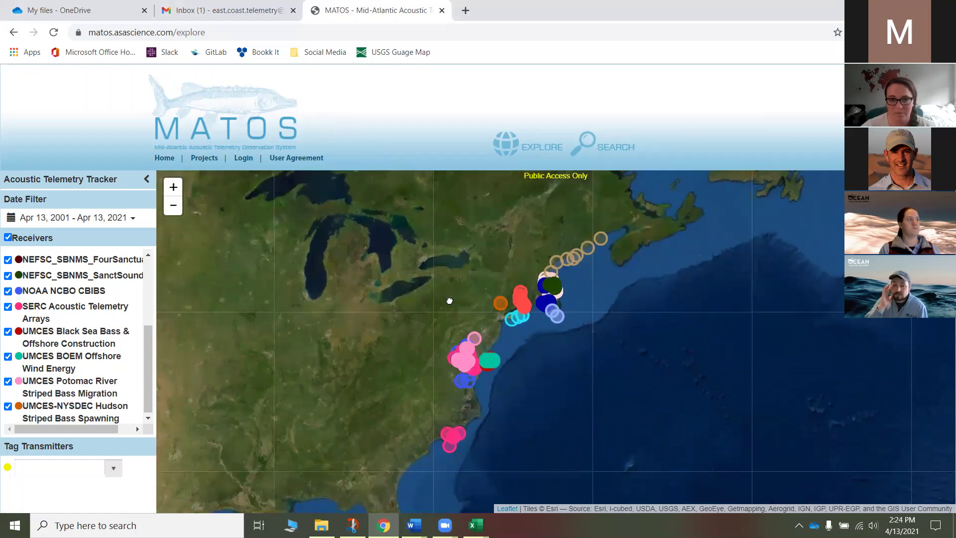
# Examine the receiver arrays along the Atlantic coast at closer and wider map scales
pyautogui.click(171, 188)
pyautogui.click(172, 187)
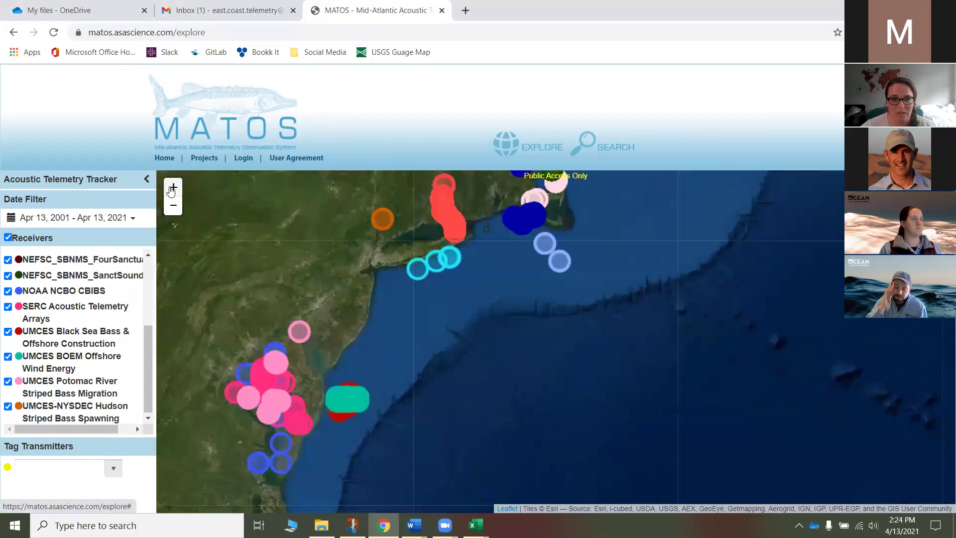
pyautogui.click(172, 187)
pyautogui.click(172, 188)
pyautogui.click(174, 205)
pyautogui.click(173, 206)
pyautogui.click(173, 205)
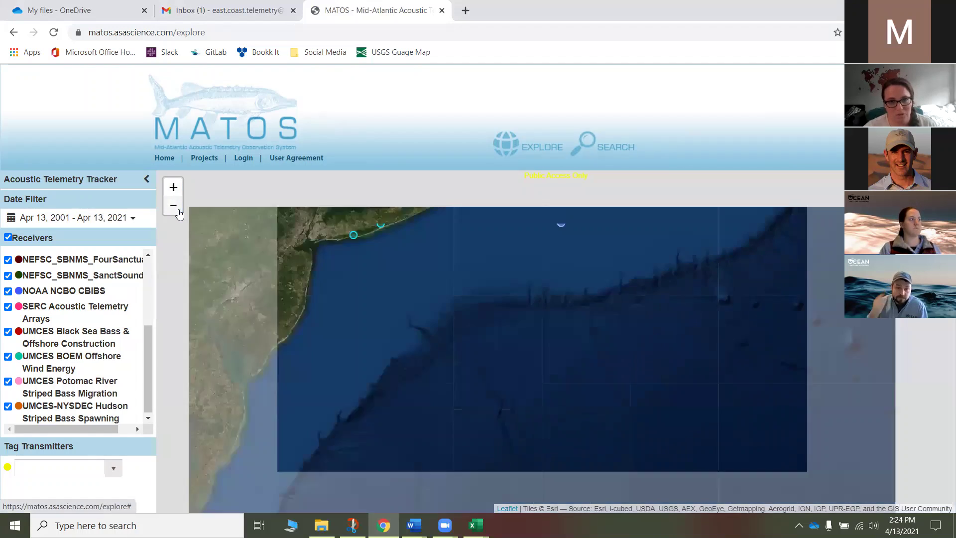
pyautogui.moveTo(284, 302); pyautogui.dragTo(348, 287)
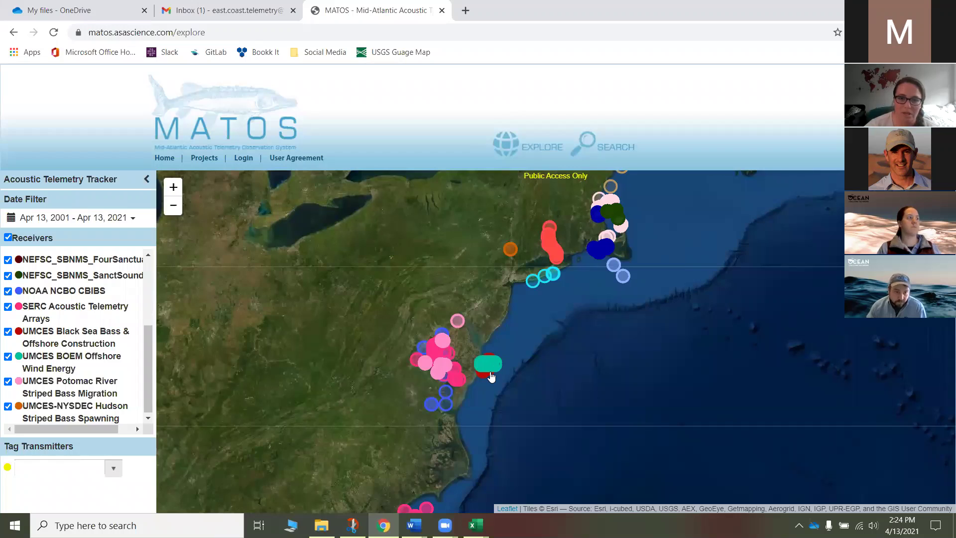
pyautogui.scroll(-1, 488, 373)
pyautogui.moveTo(377, 374); pyautogui.dragTo(384, 346)
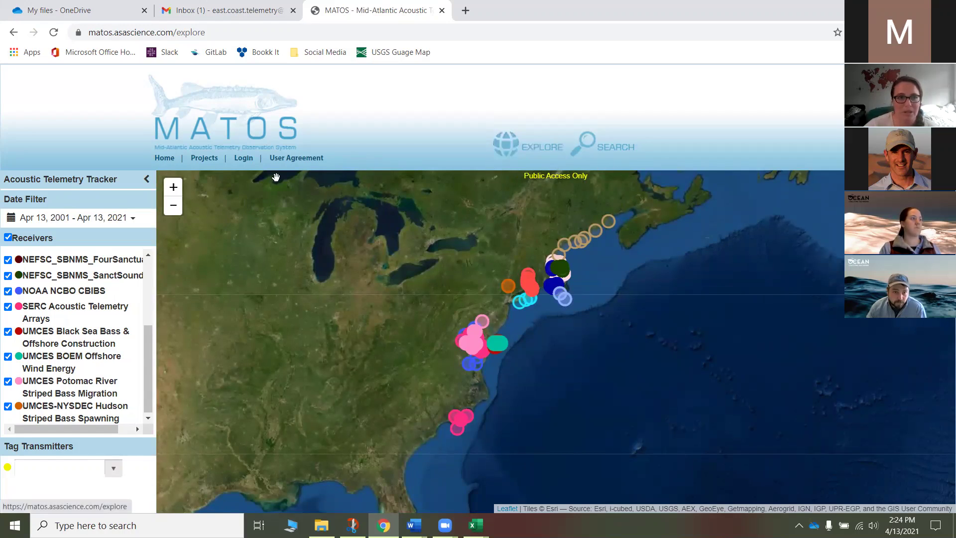
# Visit the MATOS login page, return to the public Explore map and bring the East Coast receivers into view
pyautogui.click(247, 162)
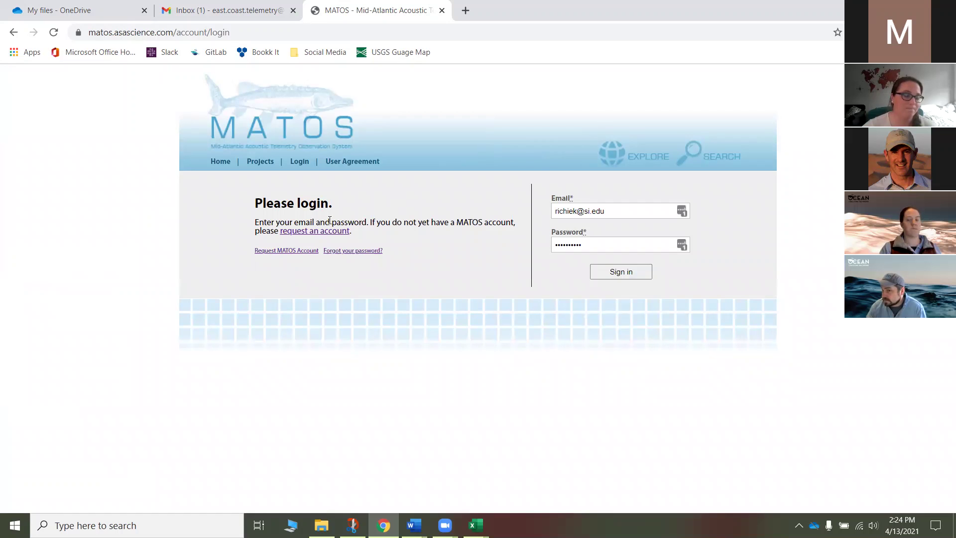
pyautogui.click(637, 154)
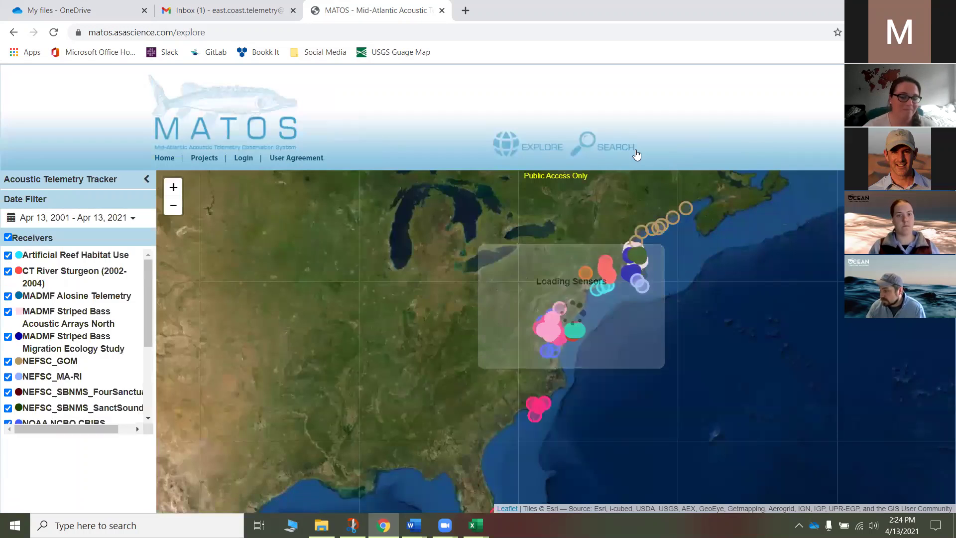
pyautogui.moveTo(478, 279); pyautogui.dragTo(377, 321)
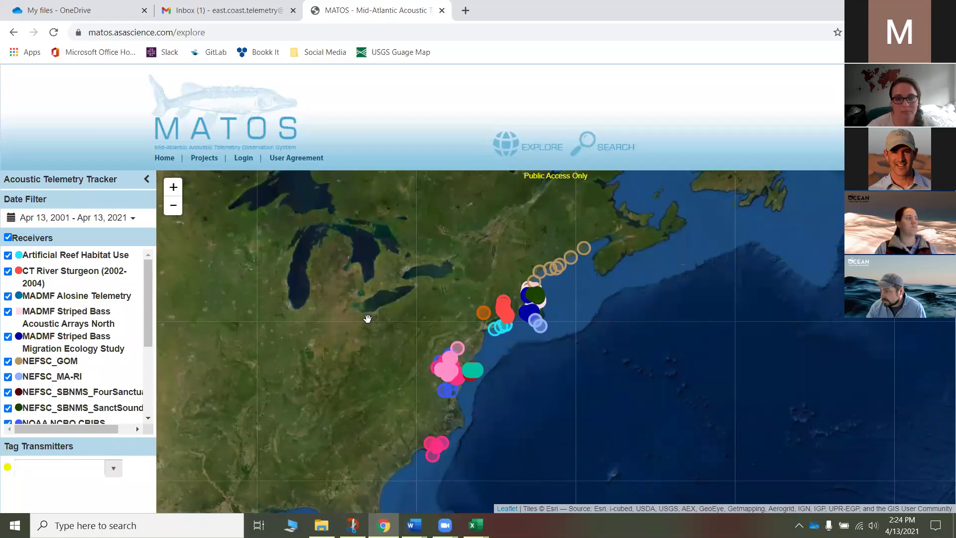
pyautogui.click(112, 474)
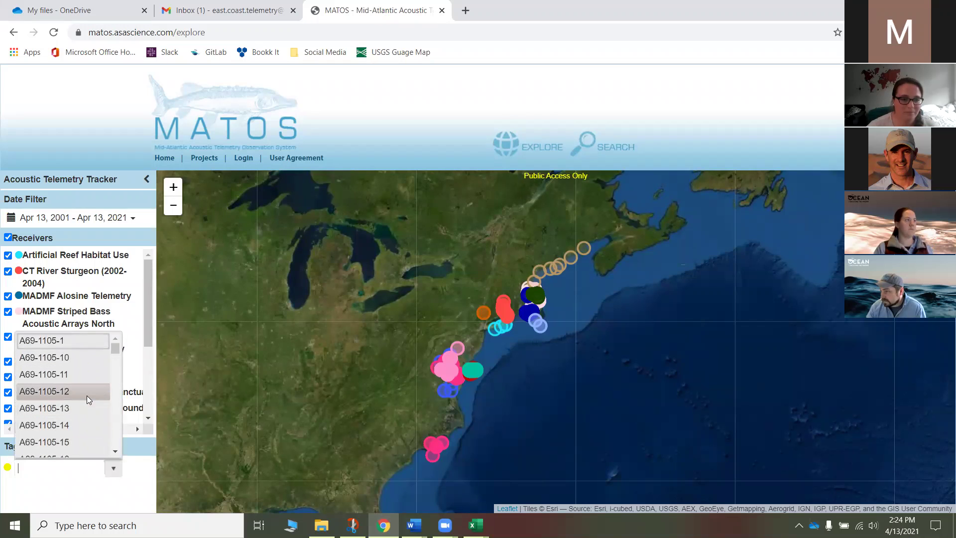
pyautogui.scroll(-10, 79, 394)
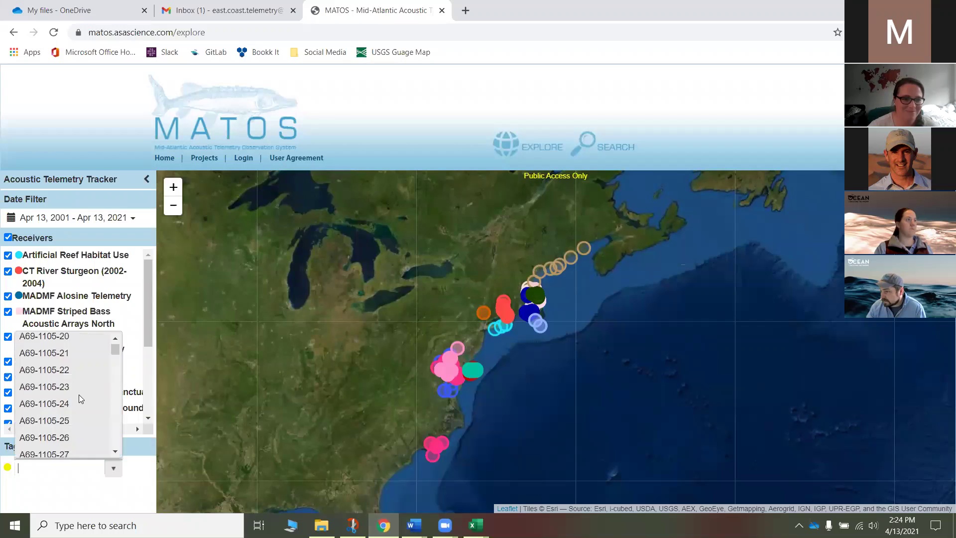
pyautogui.scroll(-10, 79, 394)
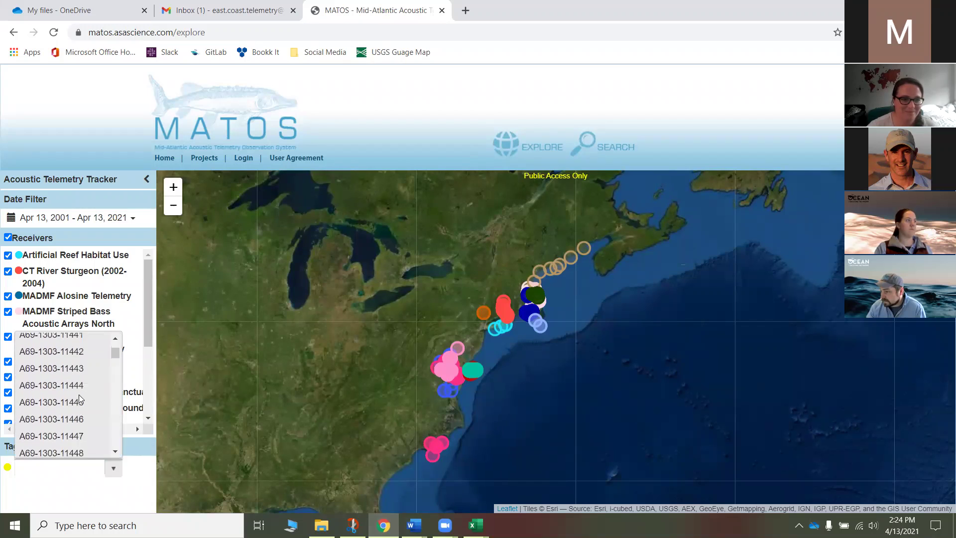
pyautogui.click(75, 396)
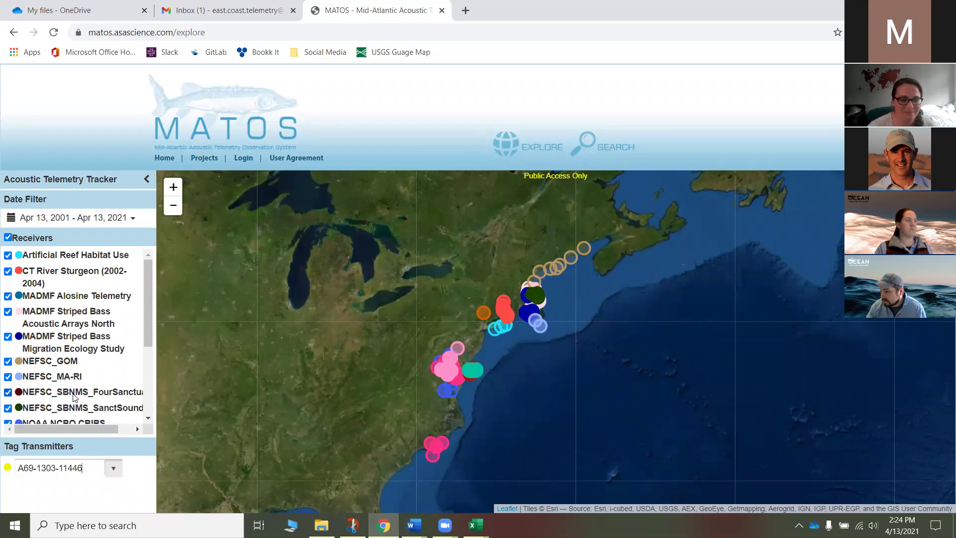
pyautogui.click(114, 471)
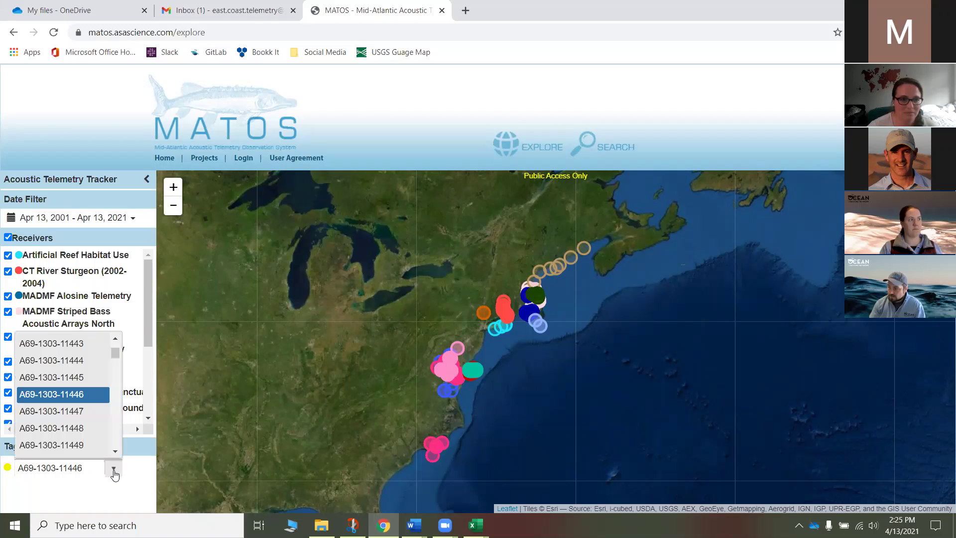
pyautogui.click(147, 486)
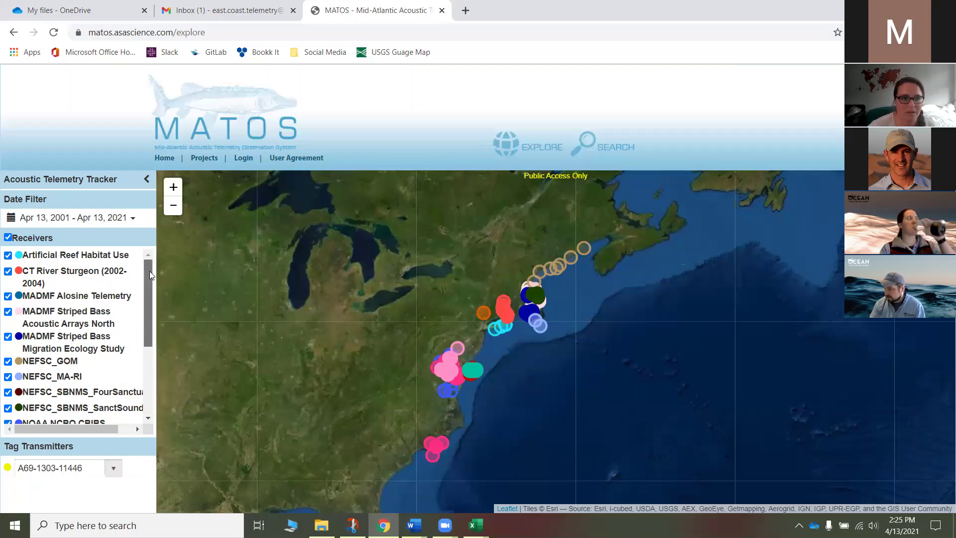
# Look over the public receiver projects once more and sign in to MATOS with the prefilled account credentials
pyautogui.moveTo(149, 271); pyautogui.dragTo(156, 342)
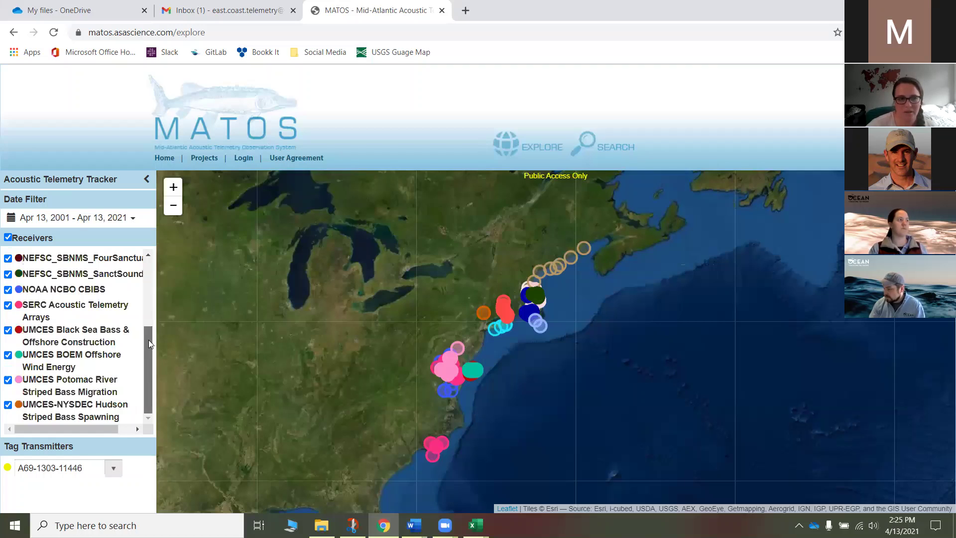
pyautogui.moveTo(144, 337); pyautogui.dragTo(152, 296)
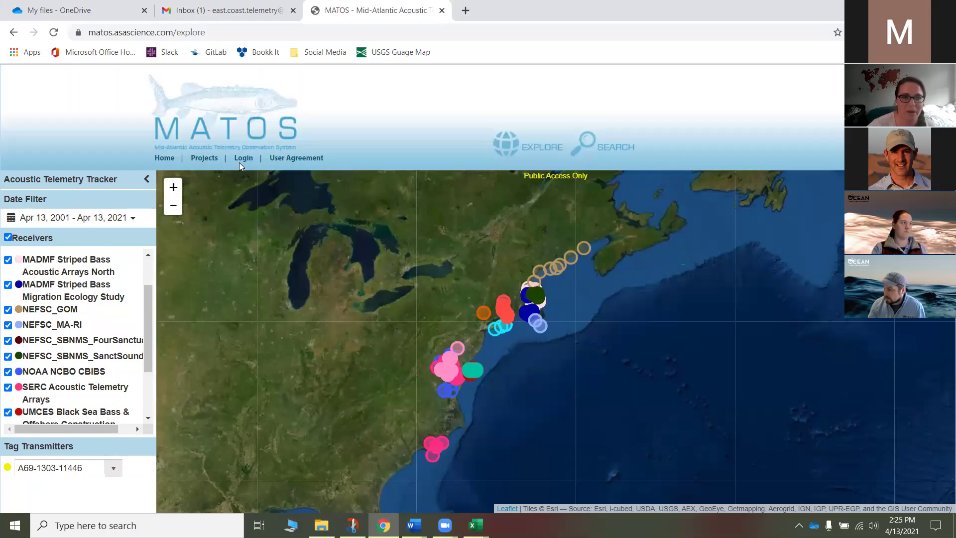
pyautogui.click(251, 160)
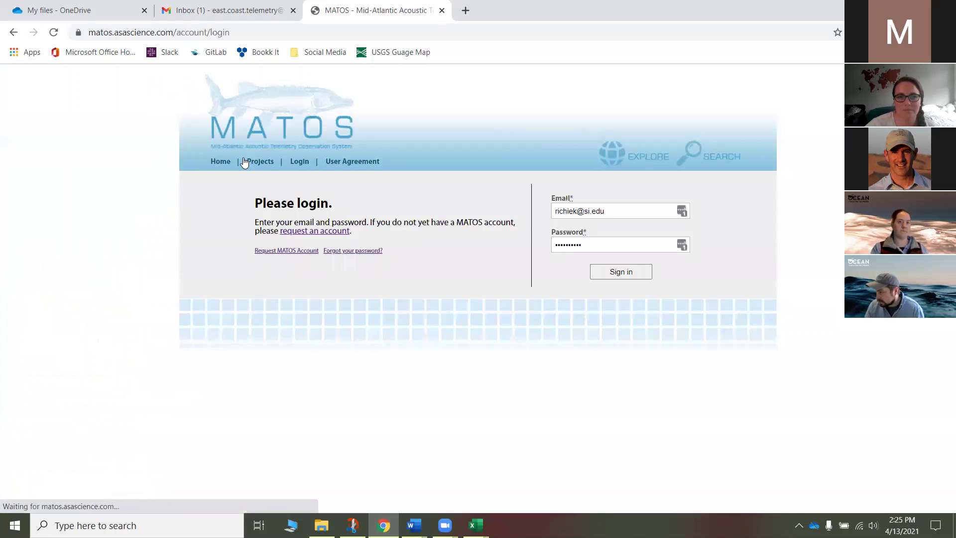
pyautogui.click(622, 272)
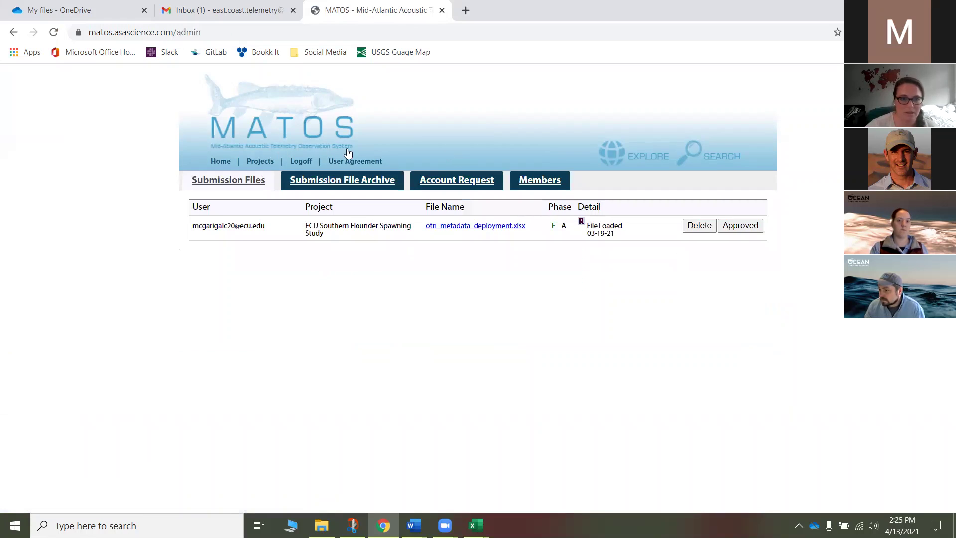
# Open the Data Submission page and review the selectable projects and the data types offered for upload
pyautogui.click(220, 161)
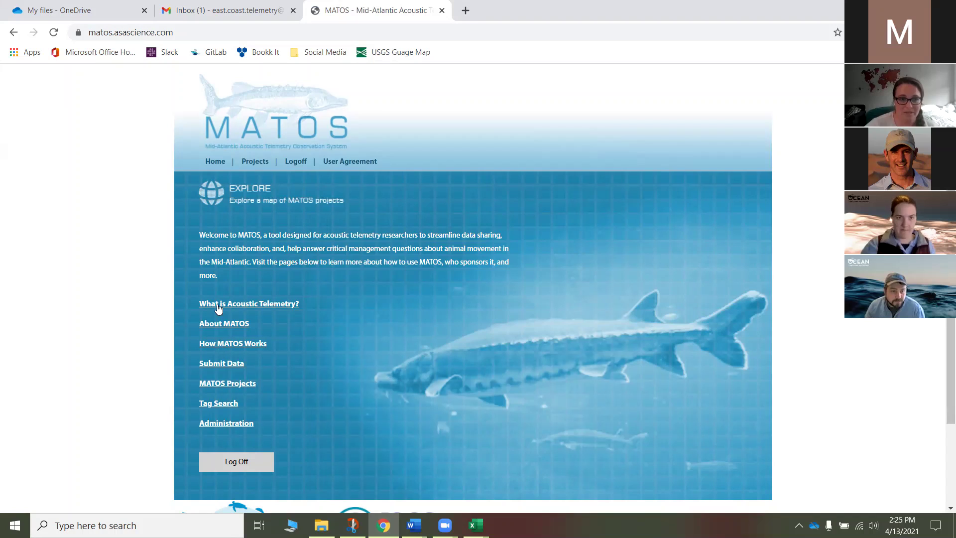
pyautogui.click(219, 369)
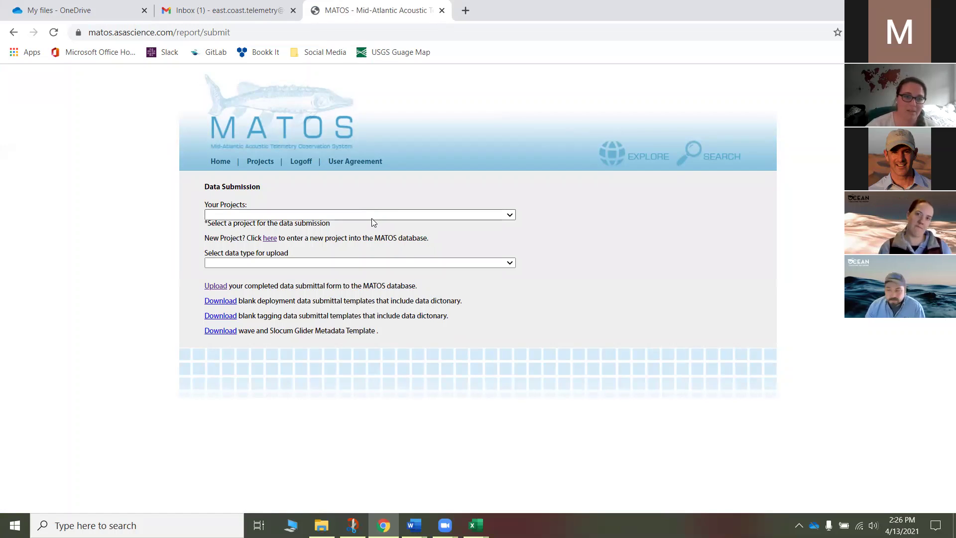
pyautogui.click(358, 214)
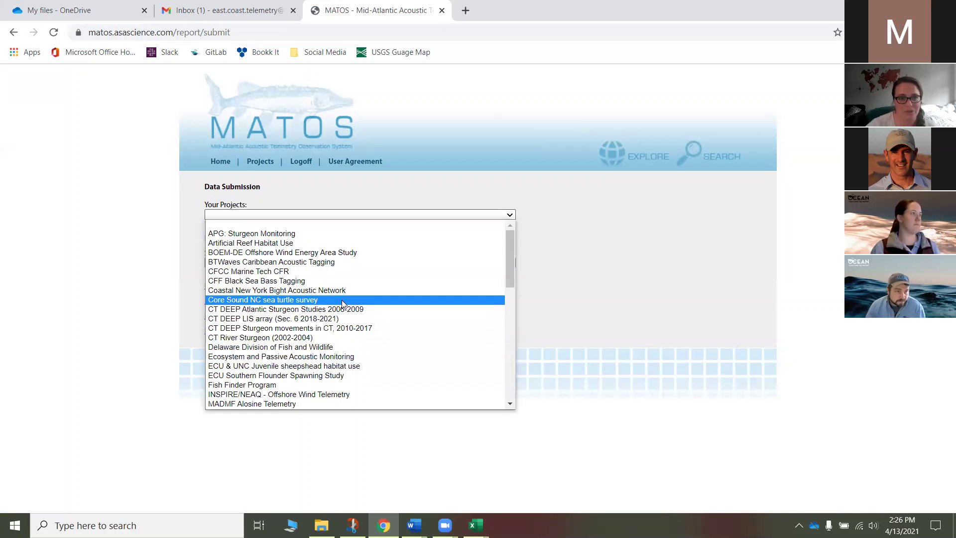
pyautogui.scroll(-13, 341, 298)
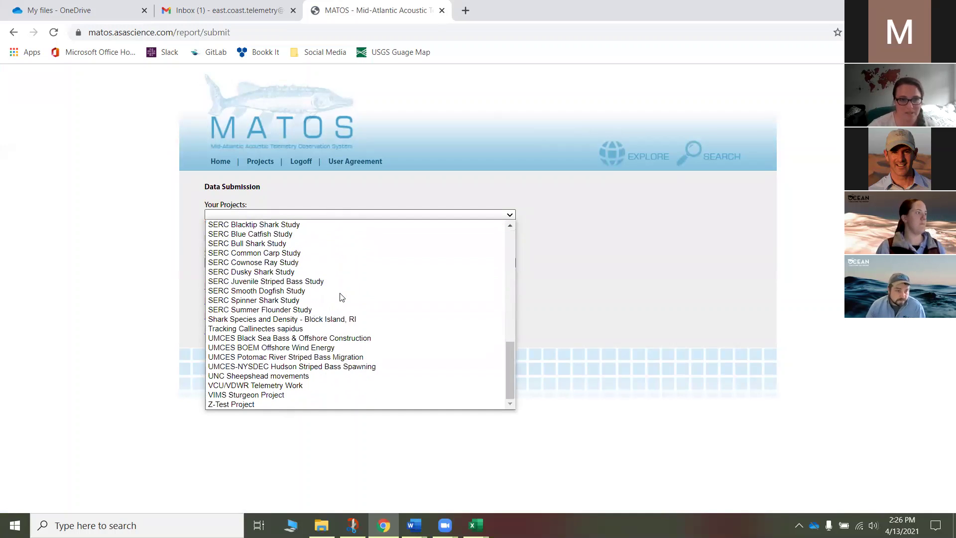
pyautogui.scroll(10, 342, 298)
pyautogui.click(618, 246)
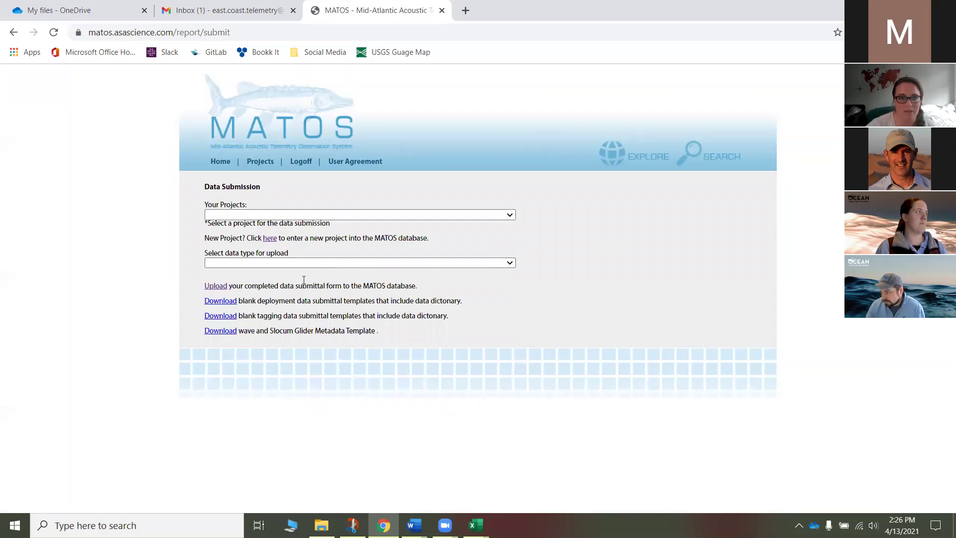
pyautogui.click(308, 262)
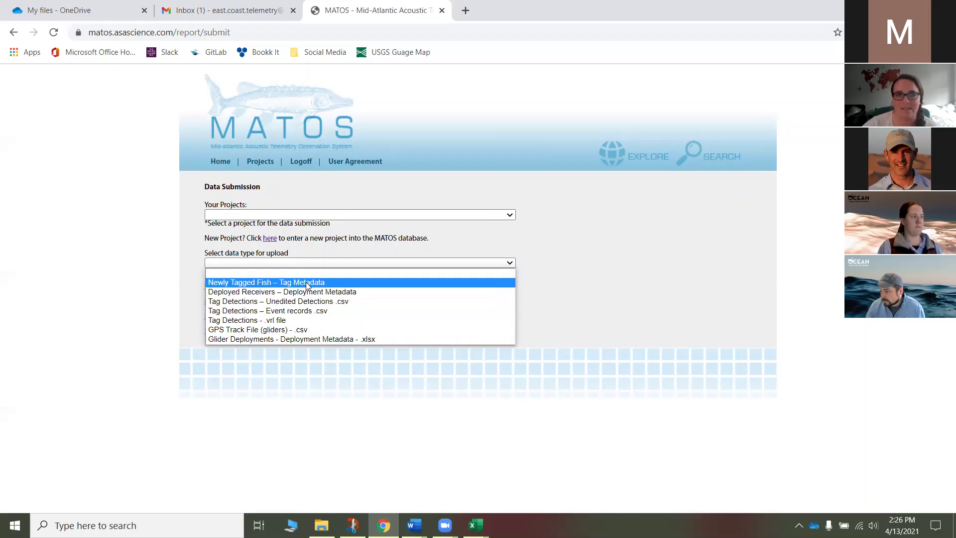
pyautogui.click(602, 257)
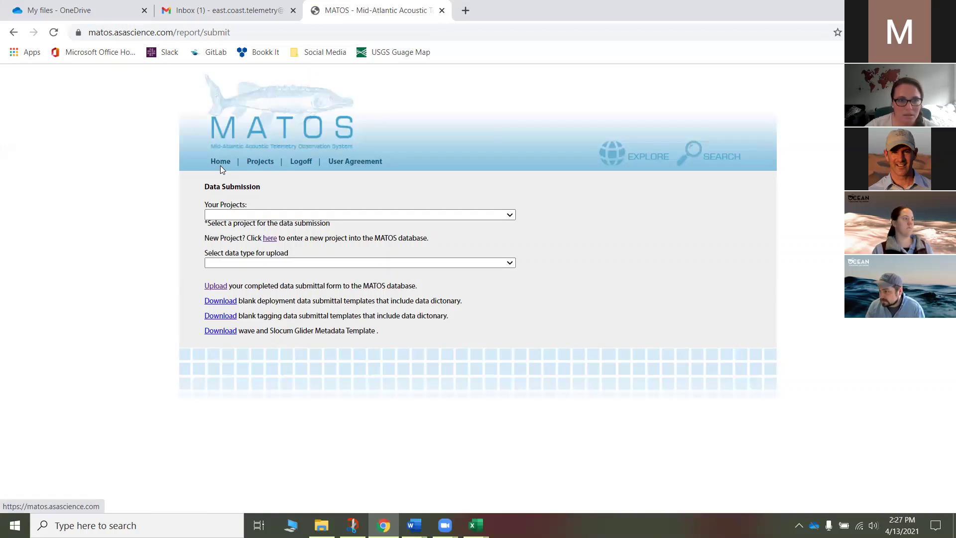
# Open the SERC Acoustic Telemetry Arrays project from the MATOS projects list and read through its project details
pyautogui.click(259, 162)
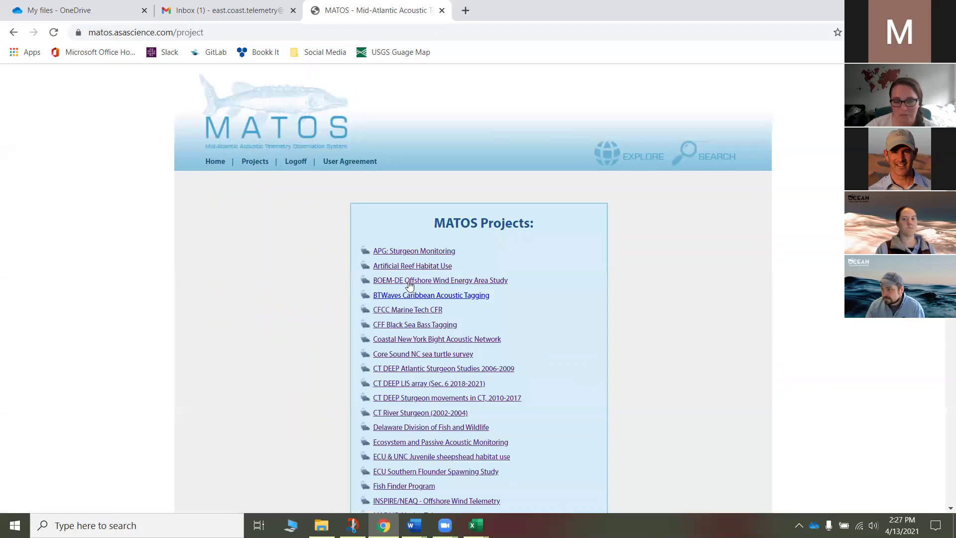
pyautogui.scroll(-5, 467, 306)
pyautogui.scroll(-8, 458, 338)
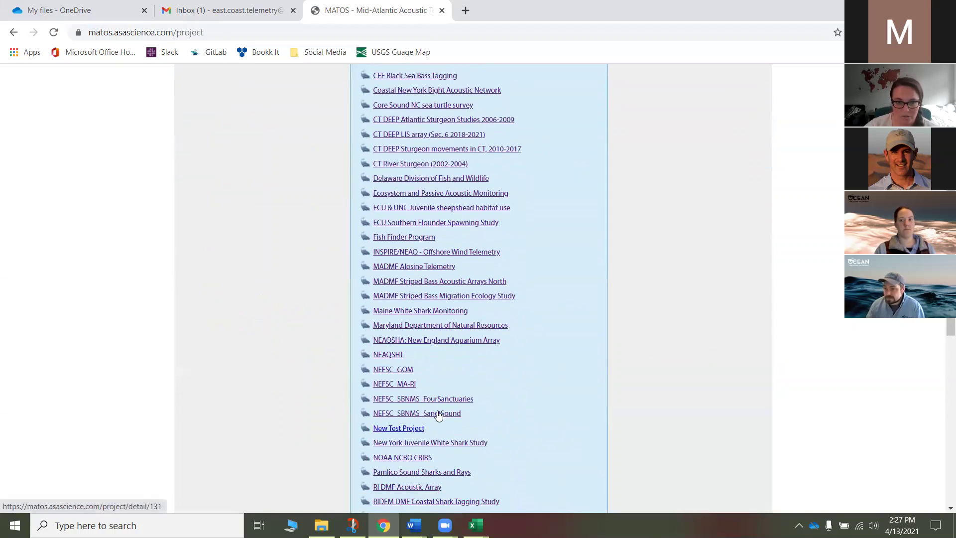
pyautogui.scroll(4, 435, 400)
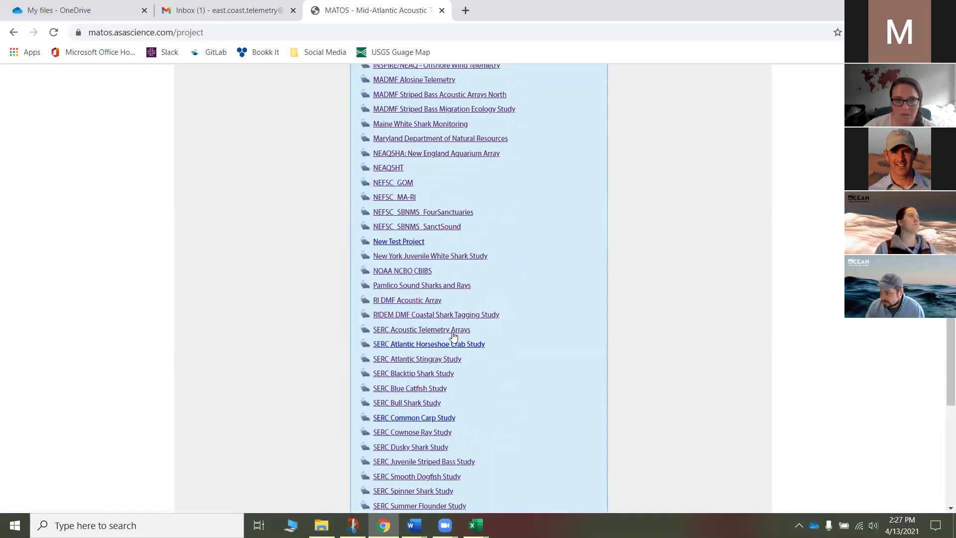
pyautogui.click(421, 331)
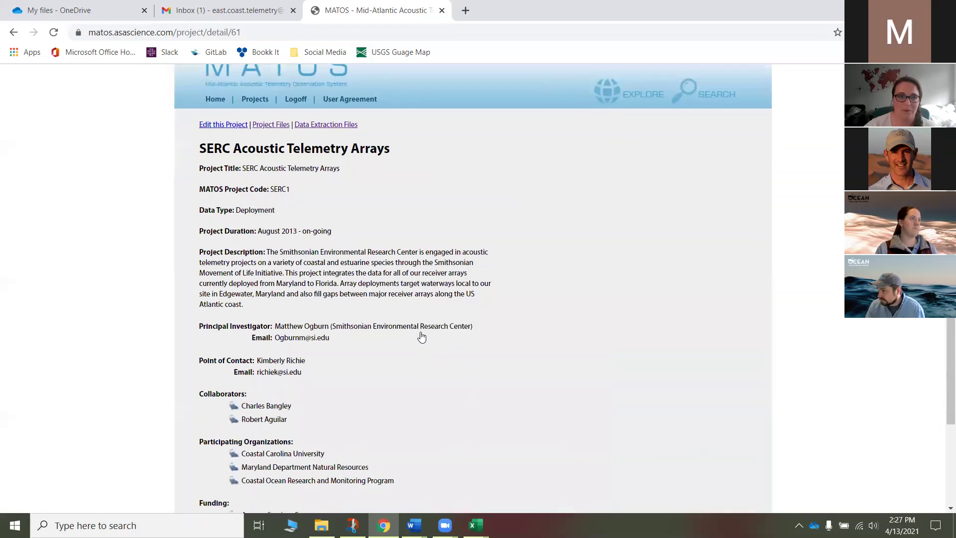
pyautogui.scroll(-1, 421, 338)
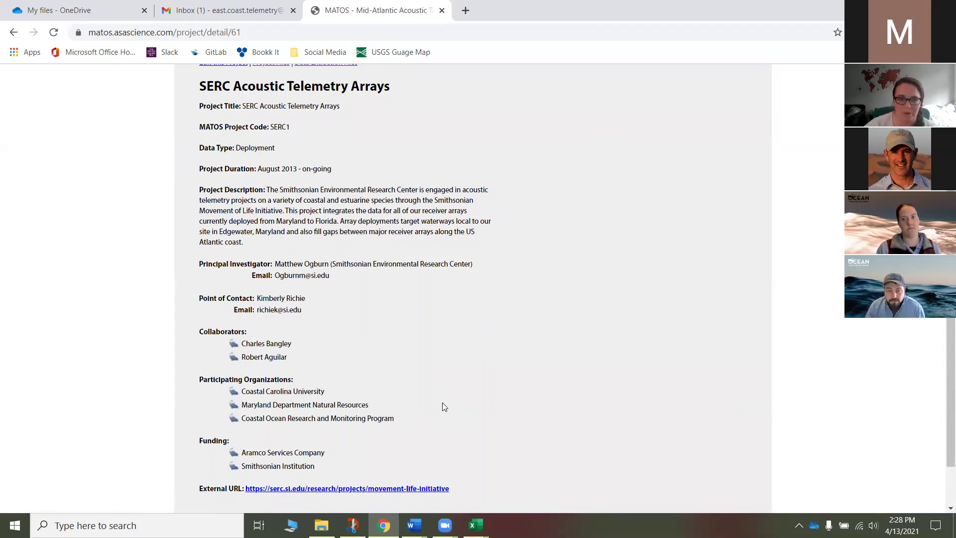
pyautogui.scroll(3, 444, 407)
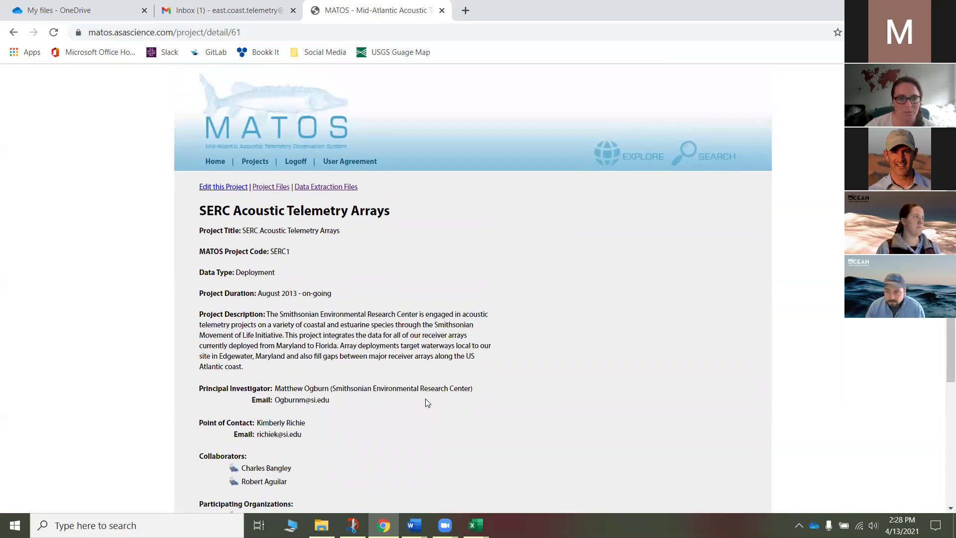
# Look through the SERC project's uploaded detection and deployment metadata files, and return to the project page
pyautogui.click(267, 189)
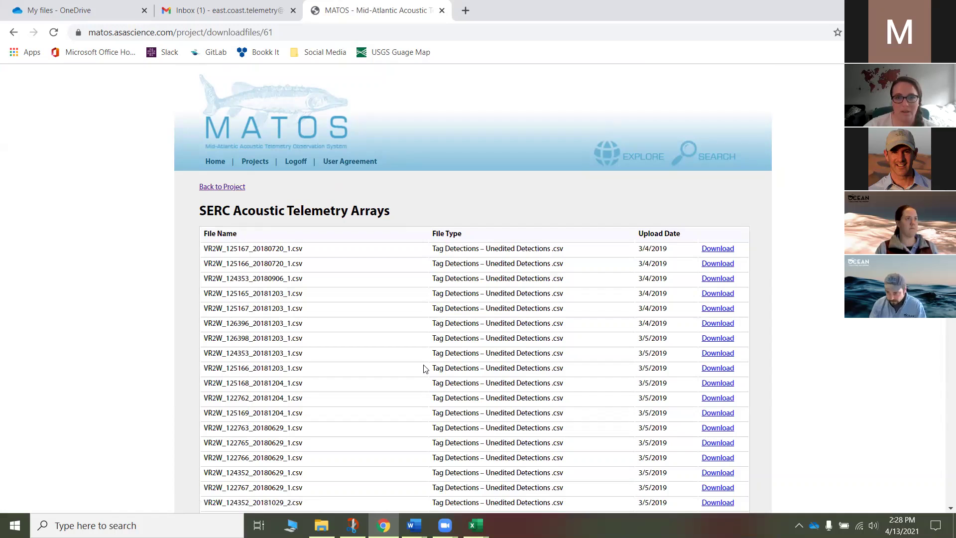
pyautogui.scroll(-2, 416, 307)
pyautogui.scroll(-20, 416, 307)
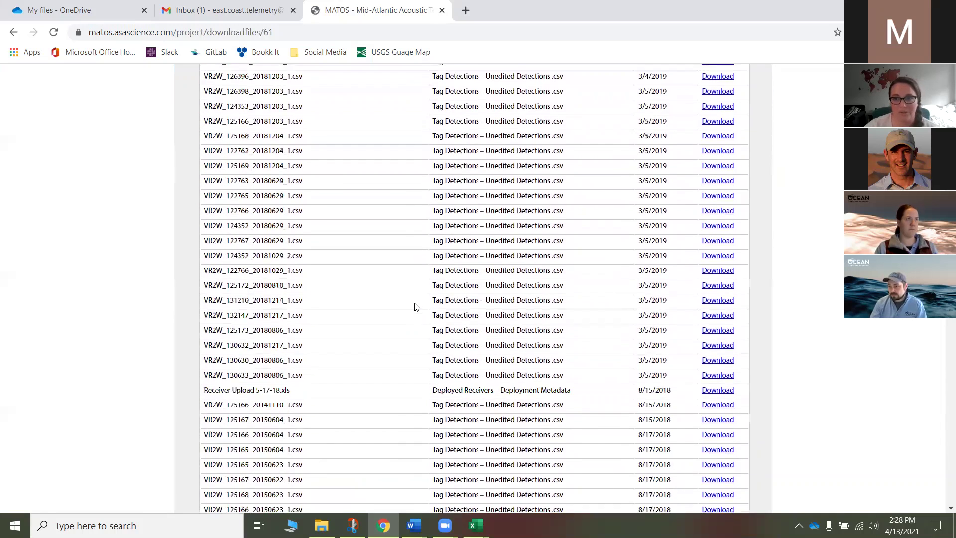
pyautogui.scroll(-20, 417, 307)
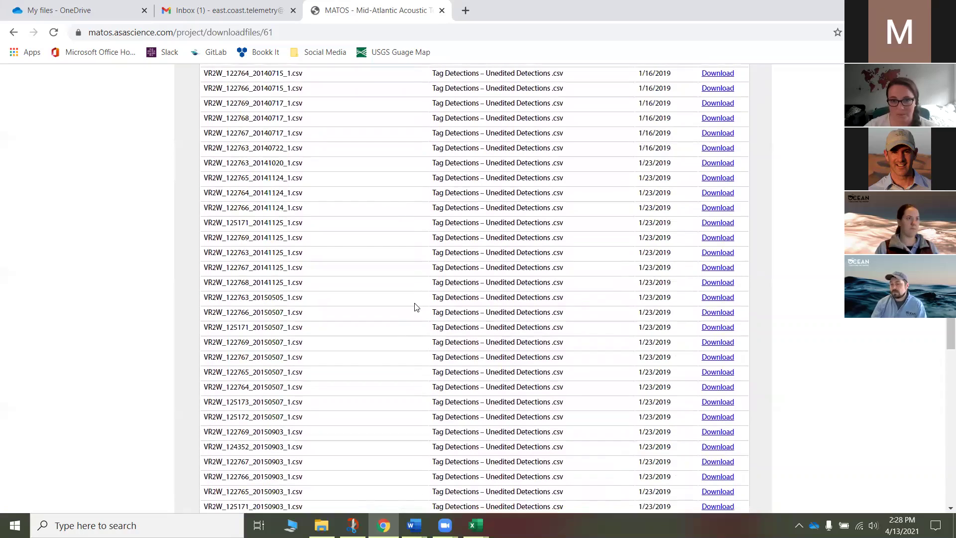
pyautogui.moveTo(943, 474); pyautogui.dragTo(943, 431)
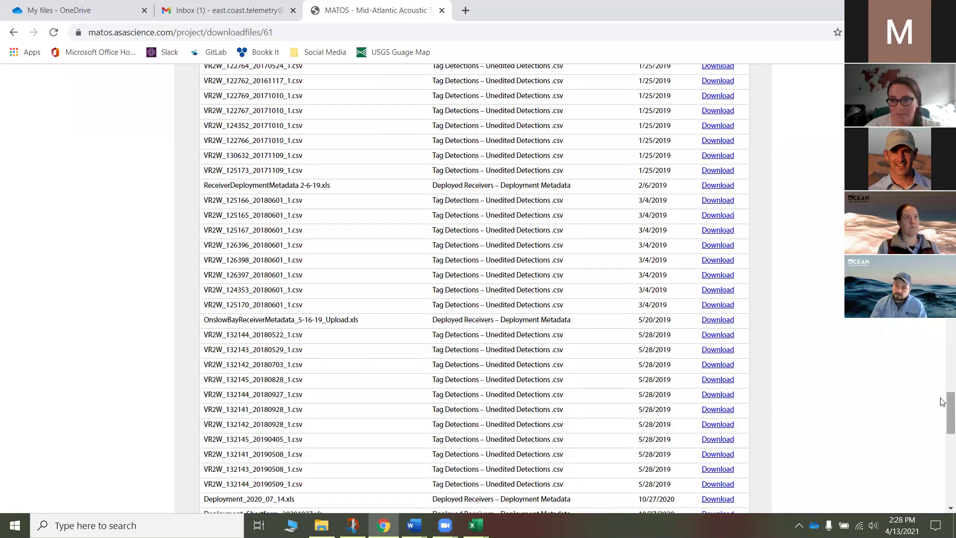
pyautogui.moveTo(945, 393); pyautogui.dragTo(945, 199)
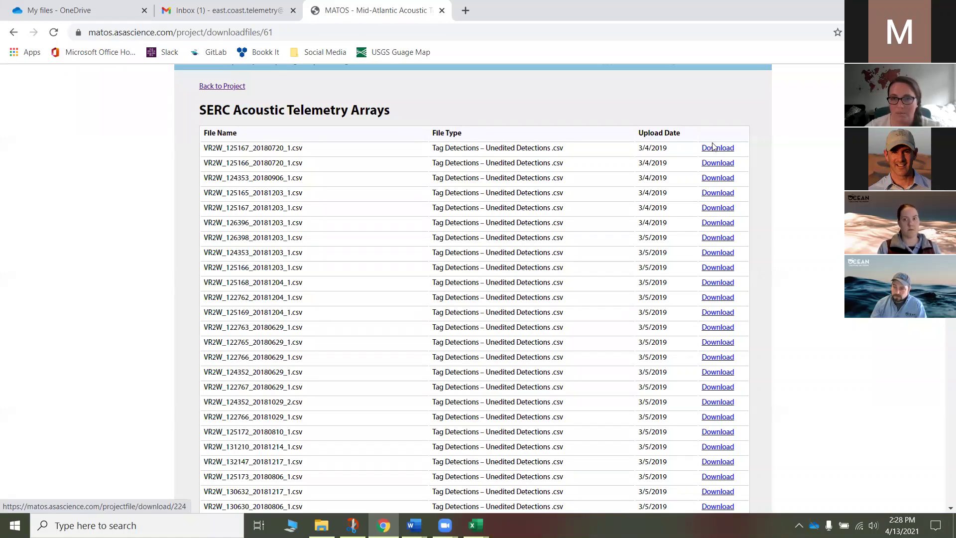
pyautogui.moveTo(951, 72); pyautogui.dragTo(943, 329)
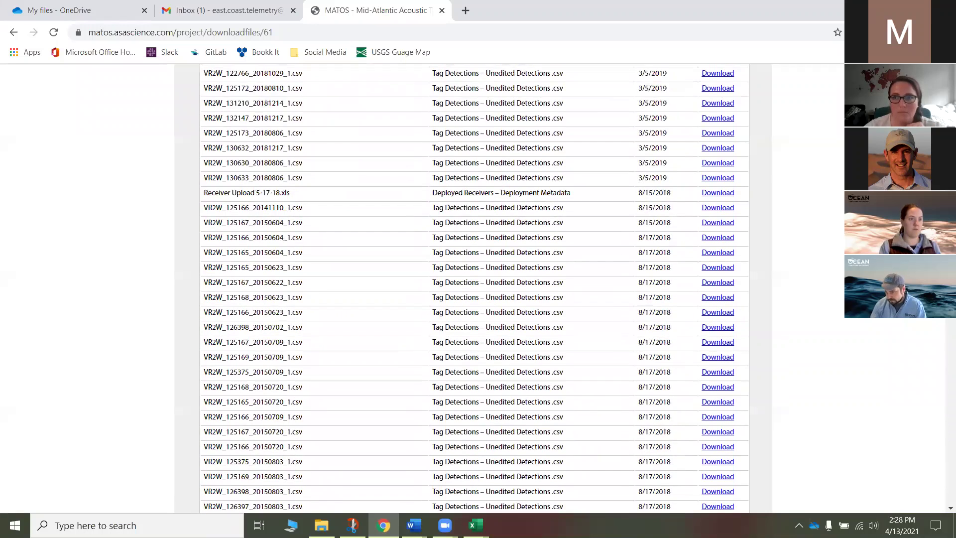
pyautogui.scroll(10, 620, 124)
pyautogui.click(239, 192)
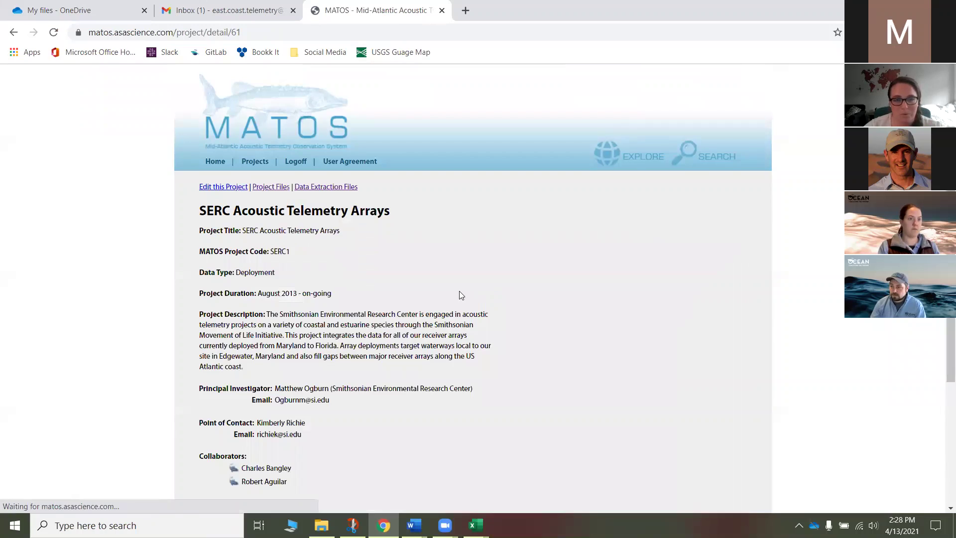
# Review the SERC project's data extraction files and return to the project page
pyautogui.click(318, 193)
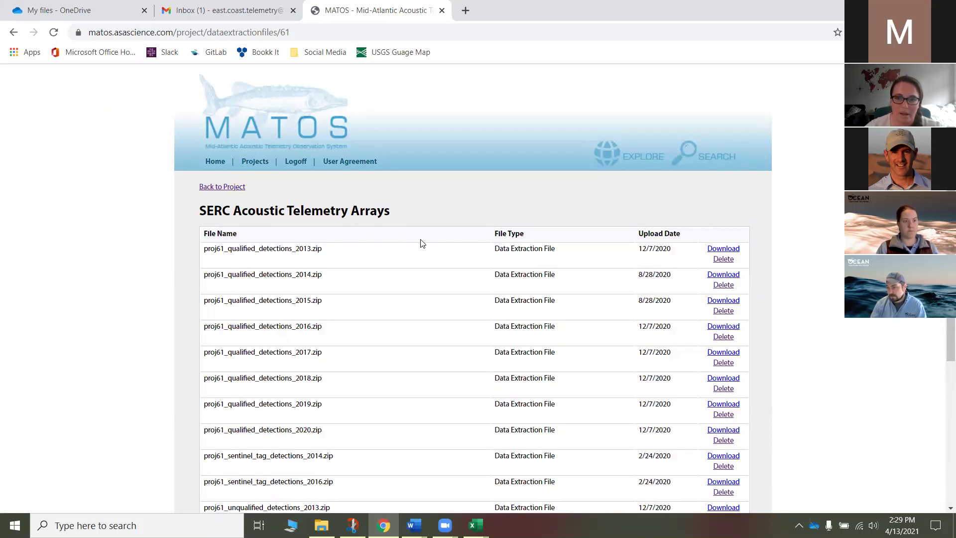
pyautogui.scroll(-1, 422, 243)
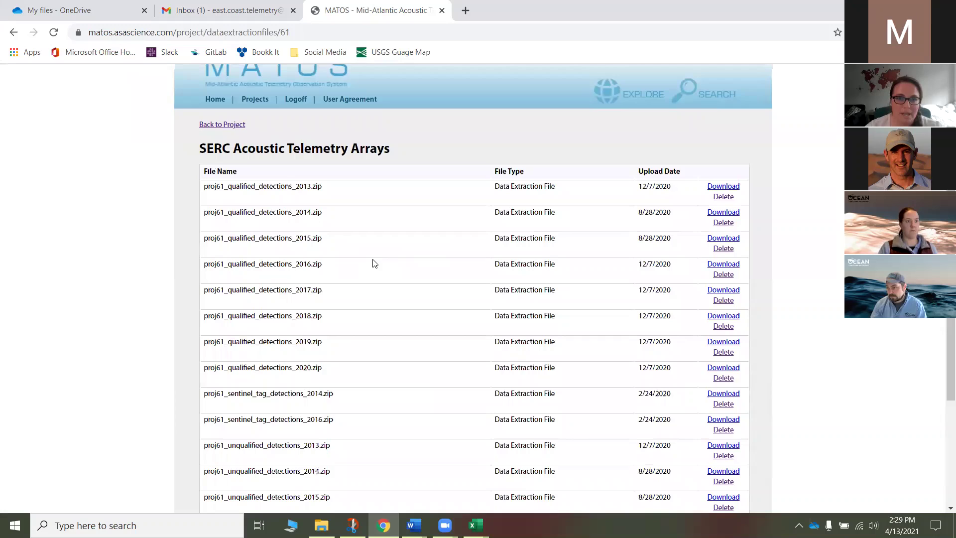
pyautogui.scroll(-1, 368, 261)
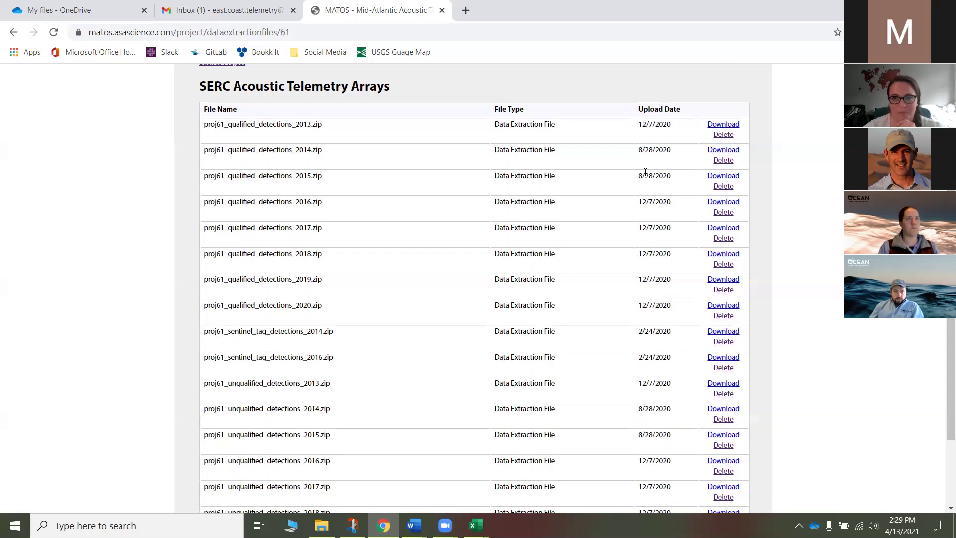
pyautogui.scroll(3, 473, 263)
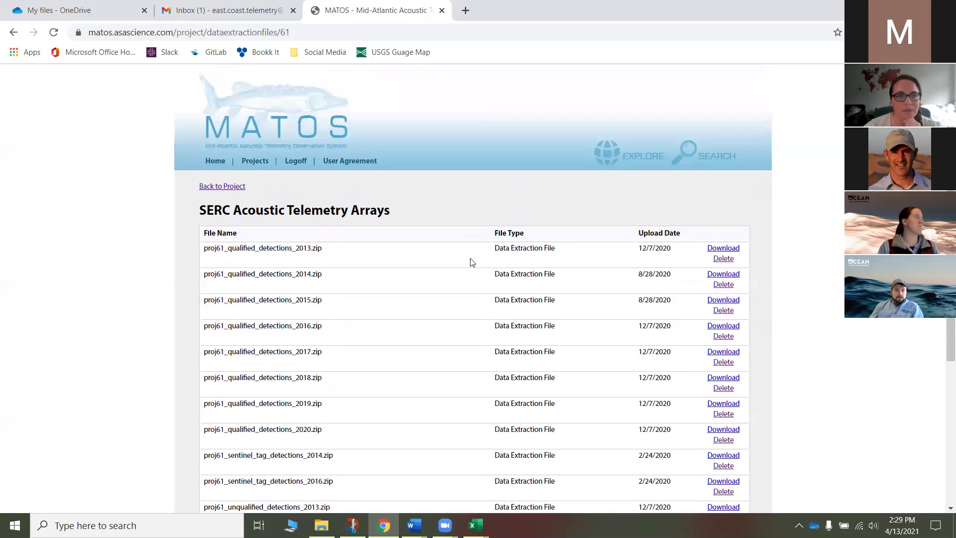
pyautogui.click(241, 187)
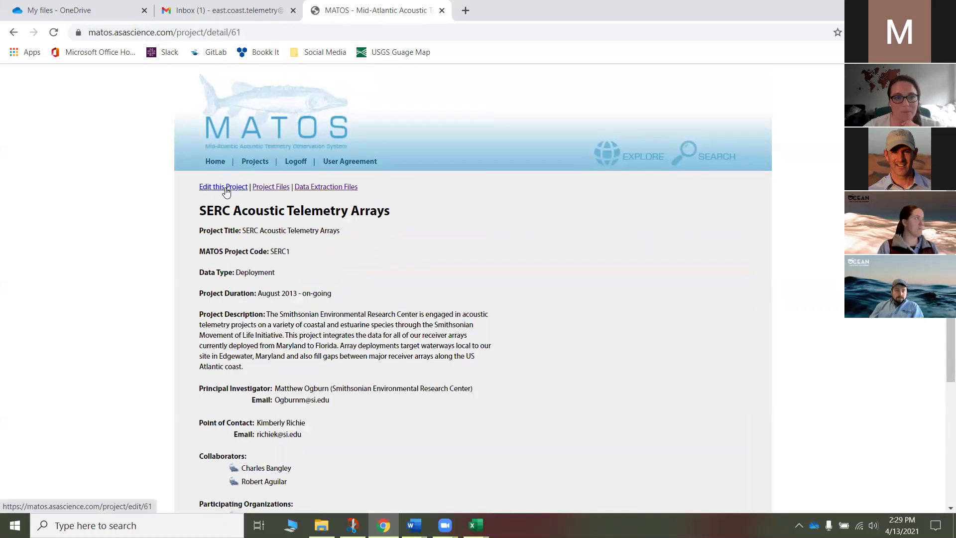
# Open the SERC project for editing and examine its detail fields, species list and user permissions
pyautogui.click(226, 189)
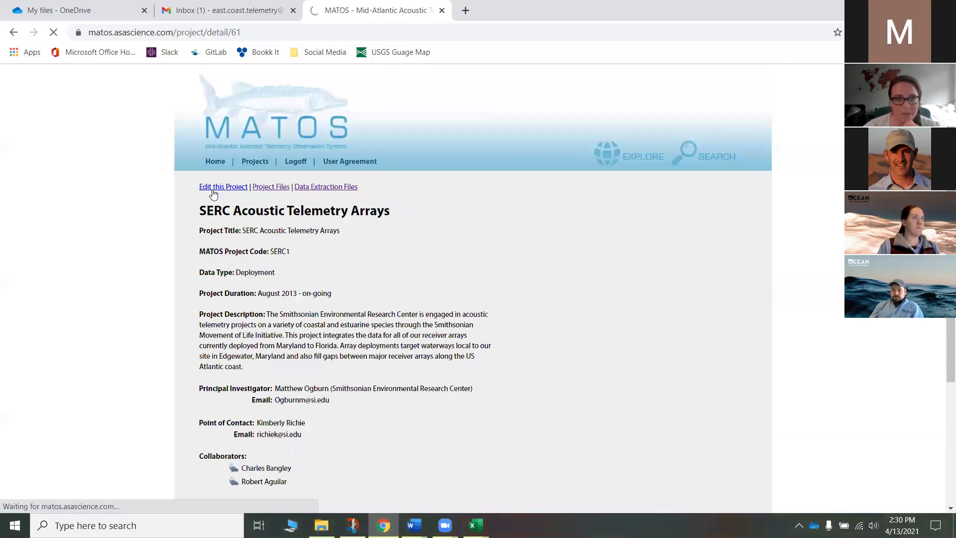
pyautogui.scroll(-8, 392, 286)
pyautogui.scroll(-10, 393, 288)
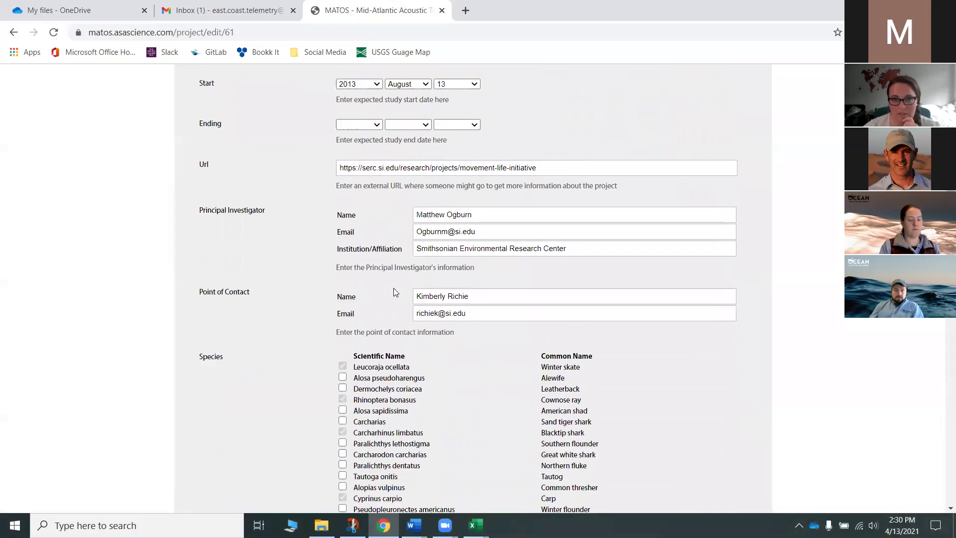
pyautogui.scroll(-1, 394, 288)
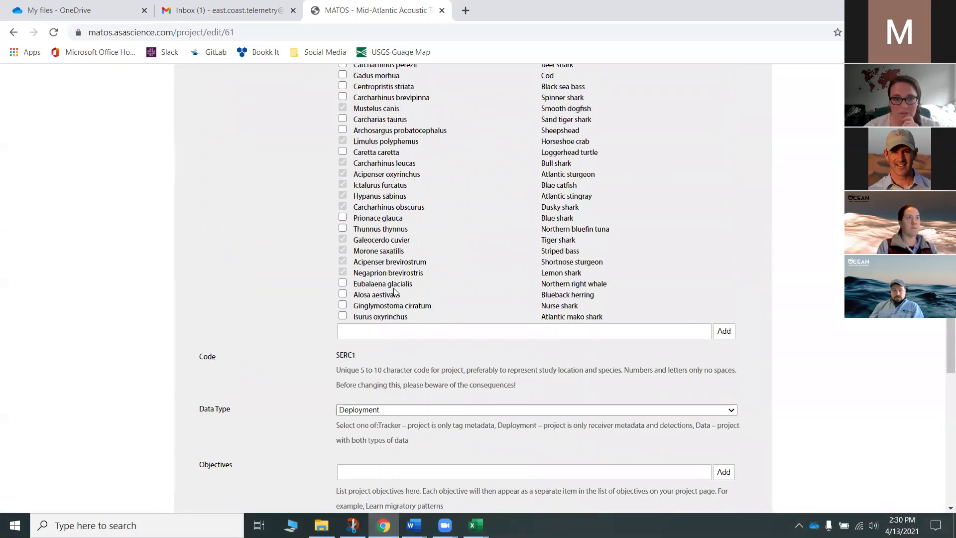
pyautogui.scroll(8, 349, 323)
pyautogui.scroll(-8, 325, 370)
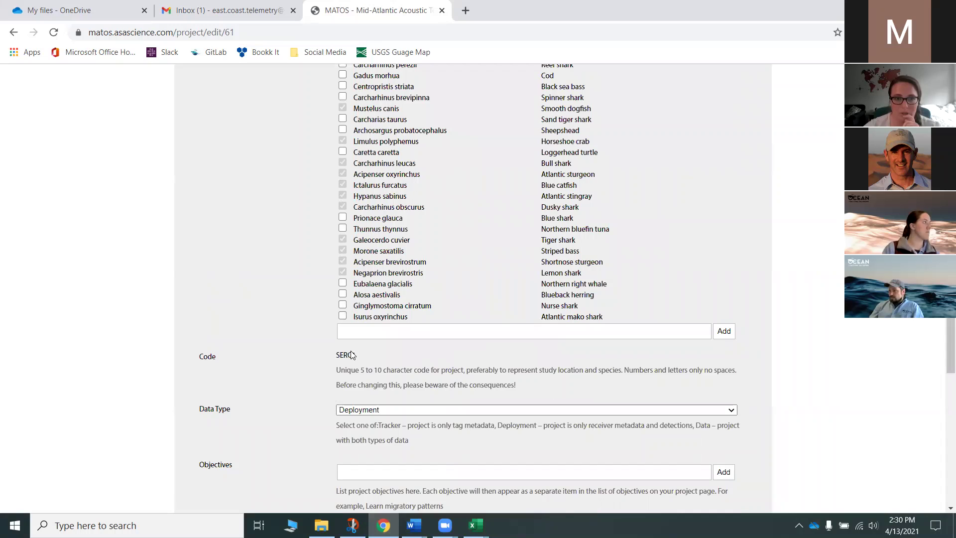
pyautogui.scroll(10, 482, 399)
pyautogui.scroll(7, 482, 401)
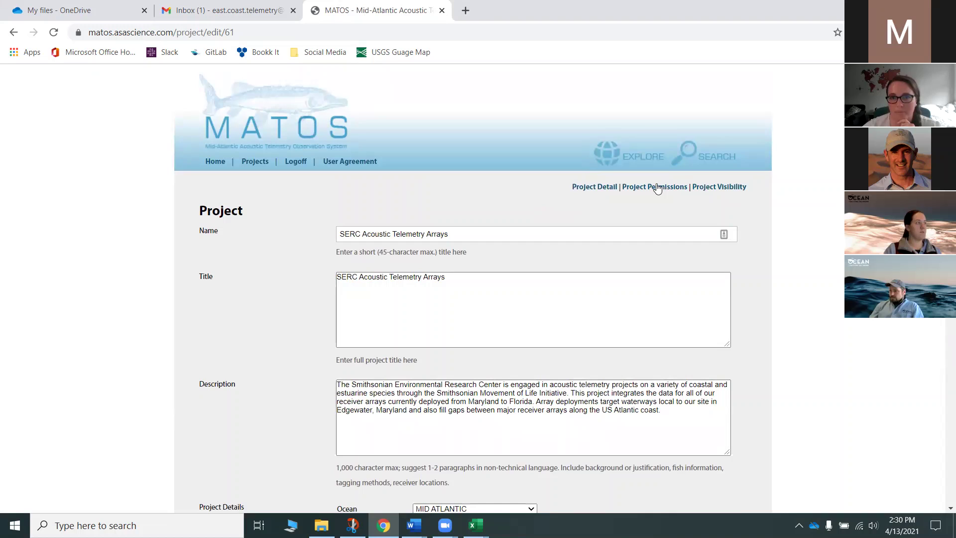
pyautogui.click(653, 188)
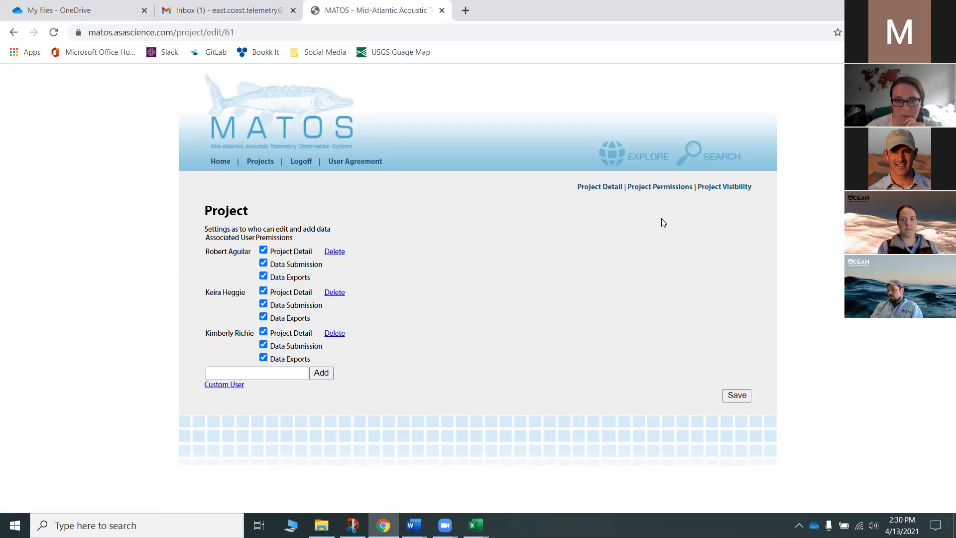
# Turn All Public off to show the restricted visibility options, re-enable it and save, returning to the projects list
pyautogui.click(725, 188)
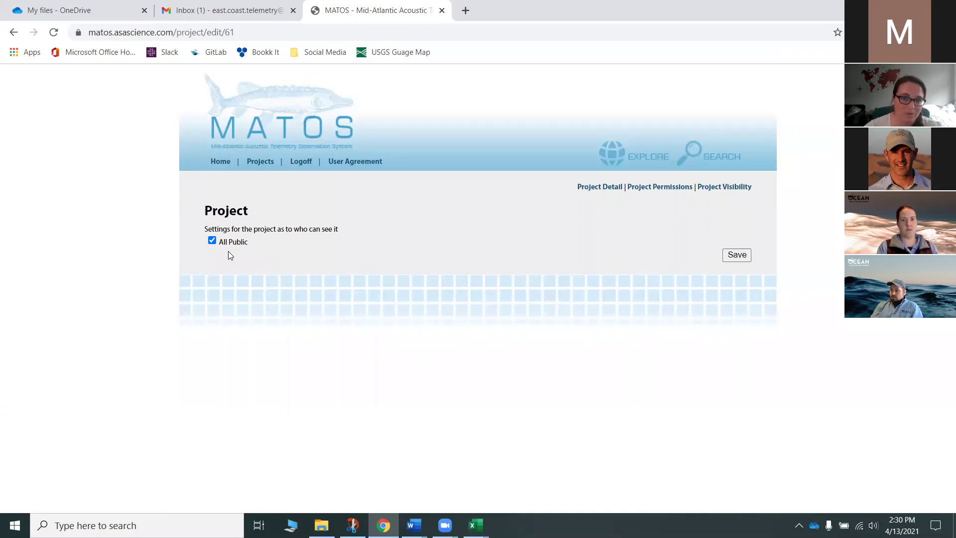
pyautogui.click(212, 242)
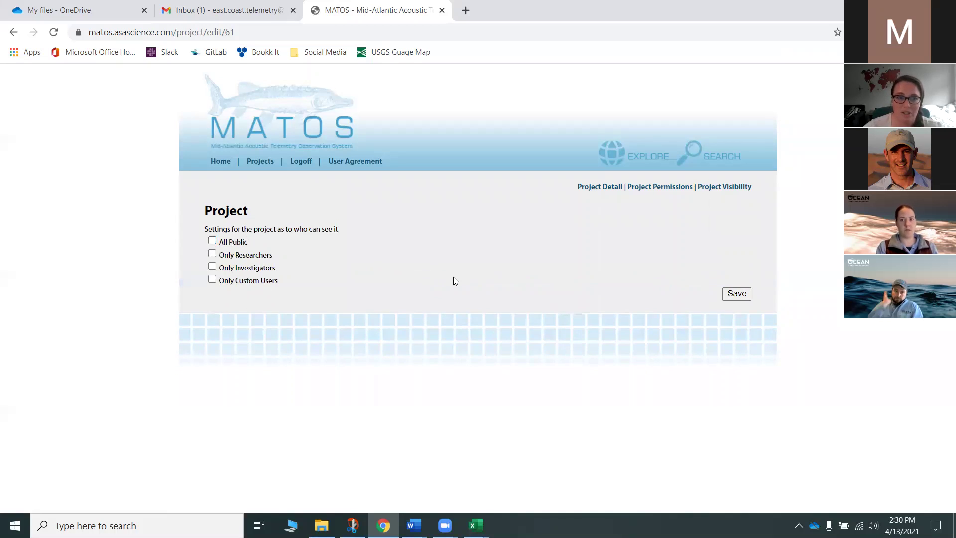
pyautogui.click(212, 242)
pyautogui.click(730, 256)
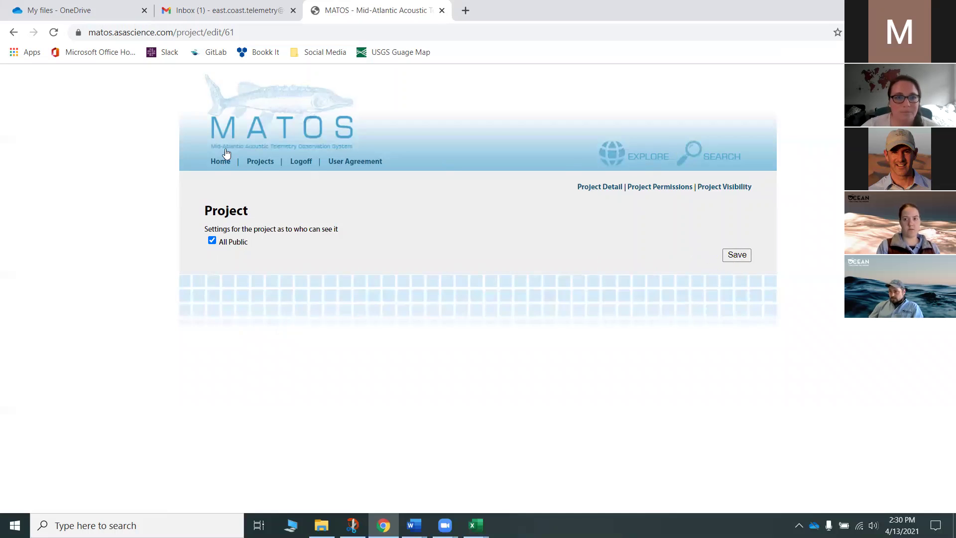
pyautogui.click(259, 162)
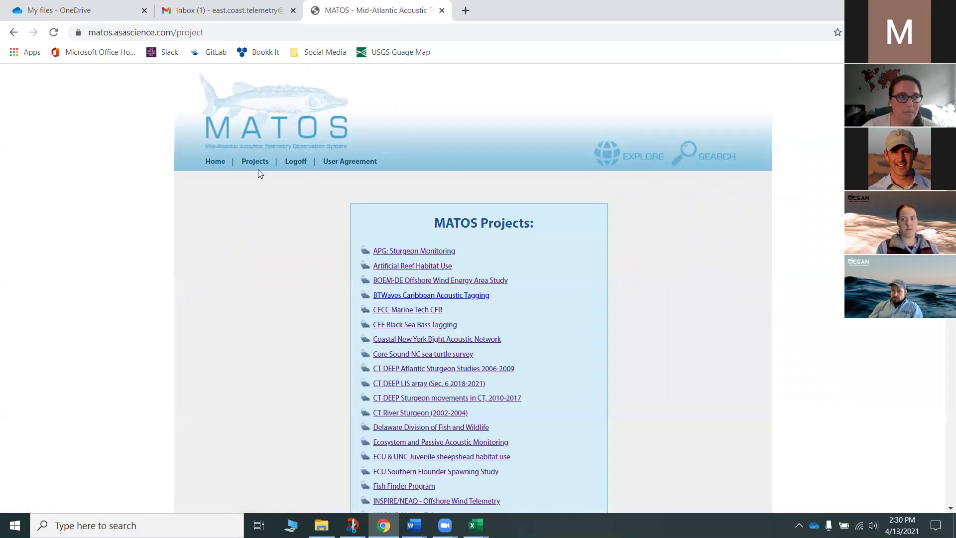
pyautogui.scroll(-3, 401, 224)
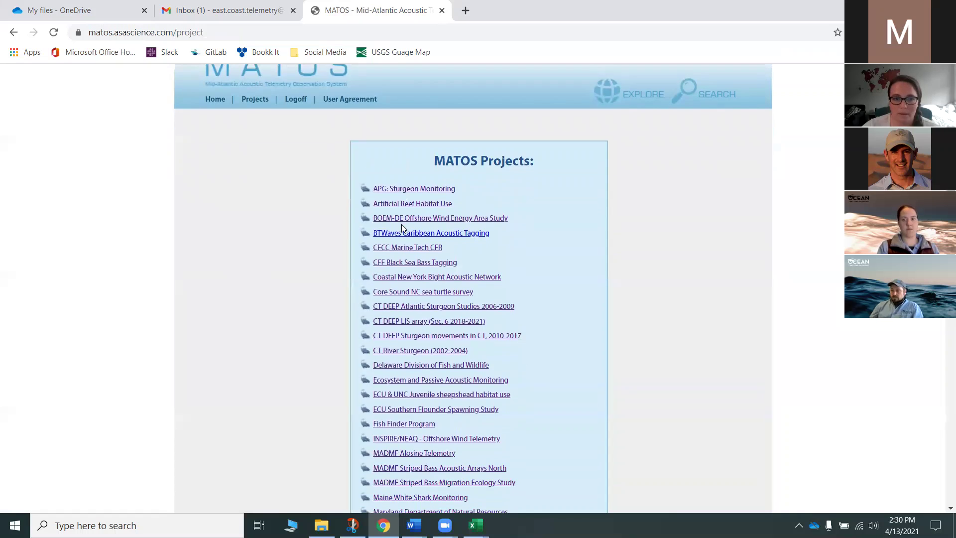
pyautogui.scroll(3, 401, 224)
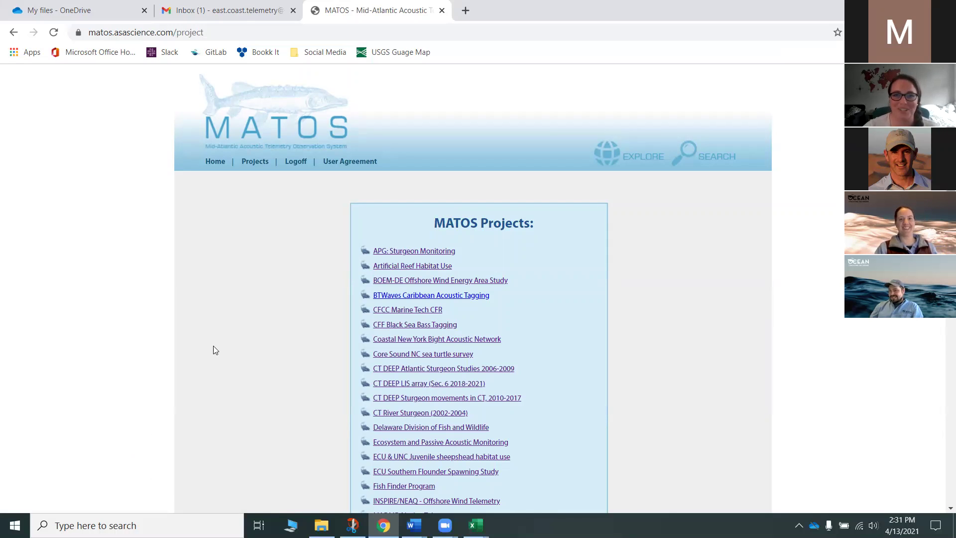
pyautogui.scroll(-2, 213, 338)
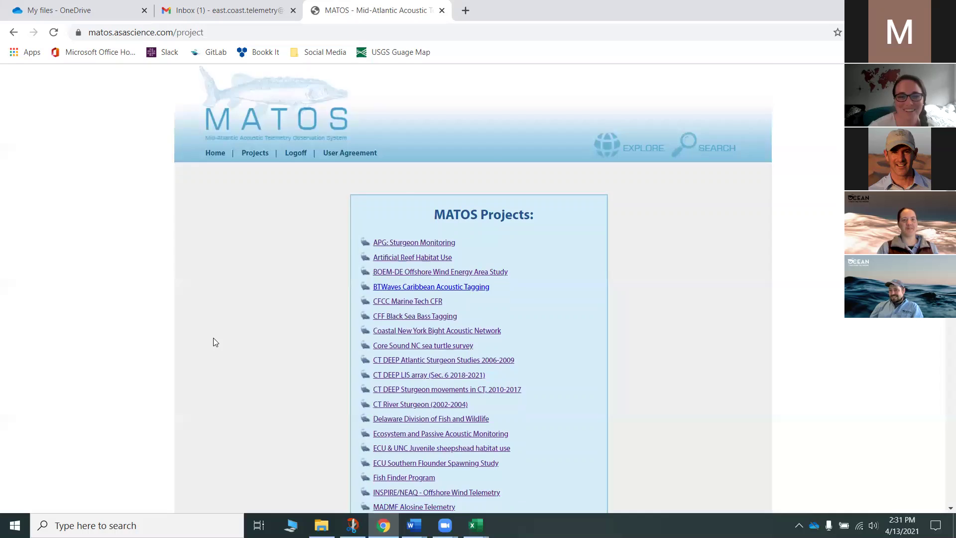
pyautogui.scroll(1, 214, 338)
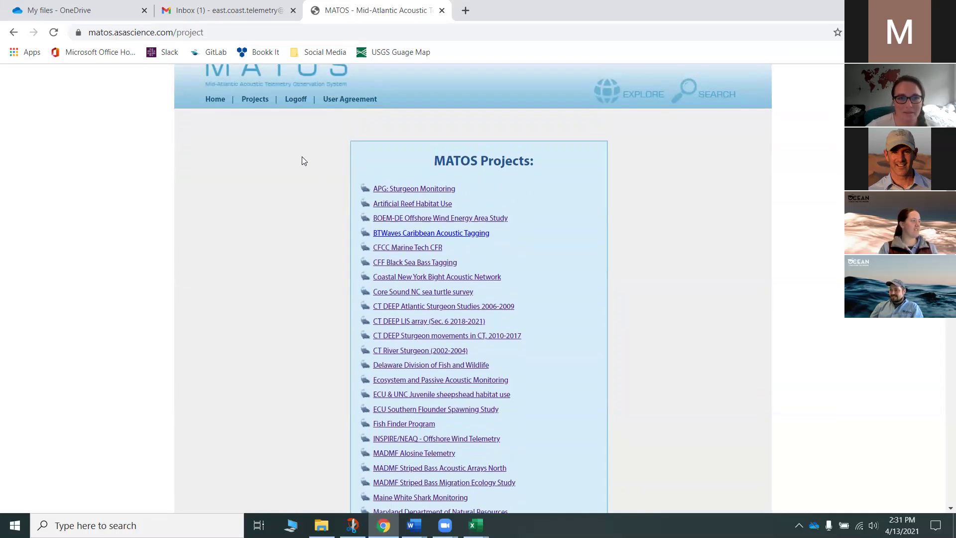
pyautogui.scroll(-2, 467, 185)
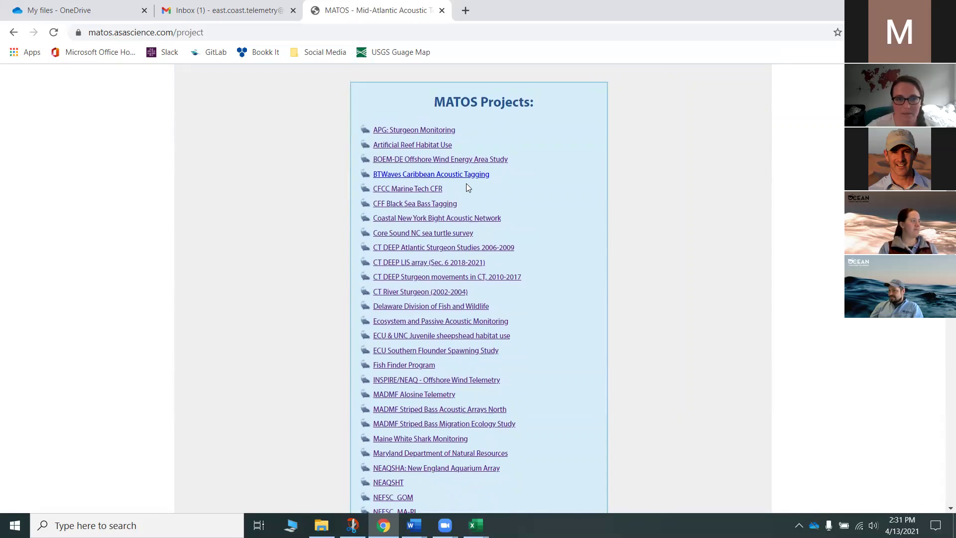
pyautogui.scroll(2, 467, 185)
pyautogui.scroll(-1, 468, 185)
pyautogui.scroll(3, 466, 184)
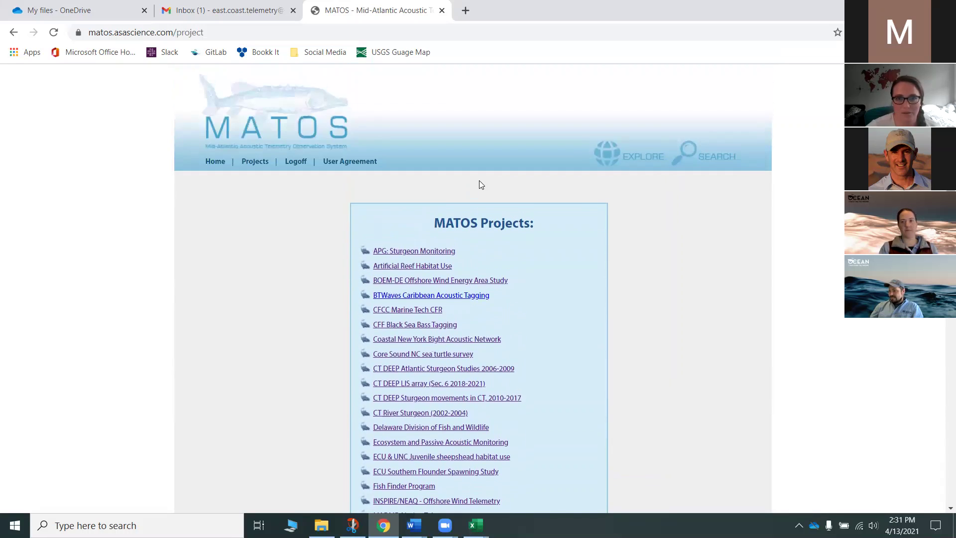
# Open the Explore map and examine the receiver locations along the US Atlantic coast and offshore
pyautogui.click(629, 158)
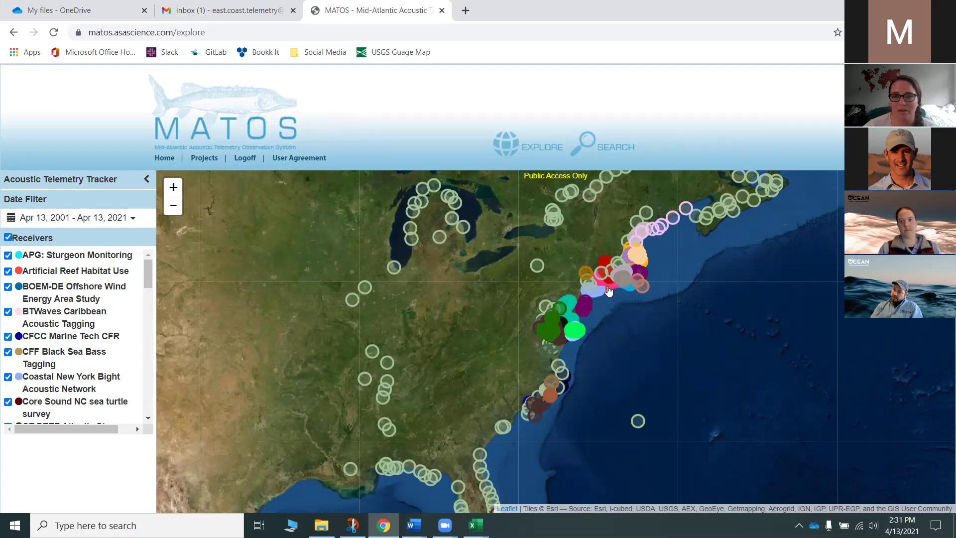
pyautogui.moveTo(536, 275); pyautogui.dragTo(453, 273)
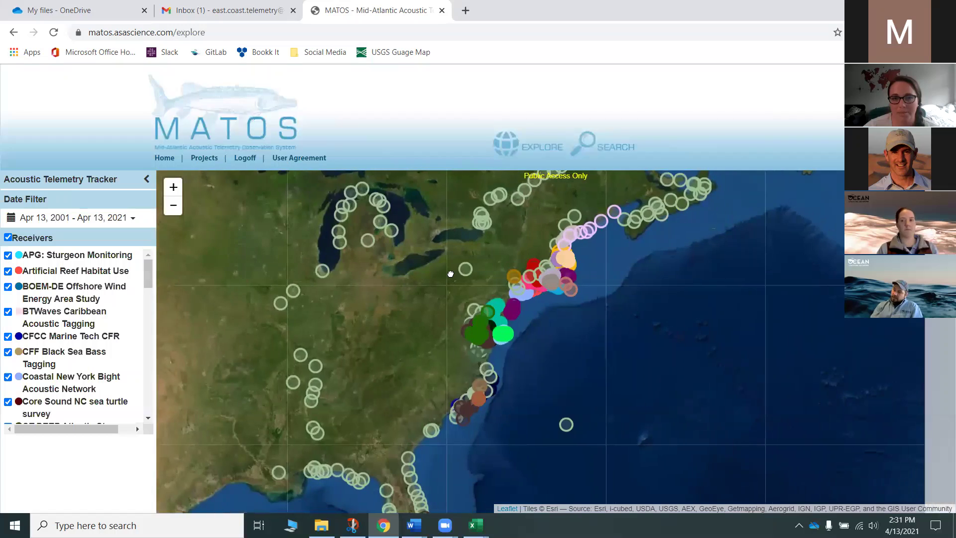